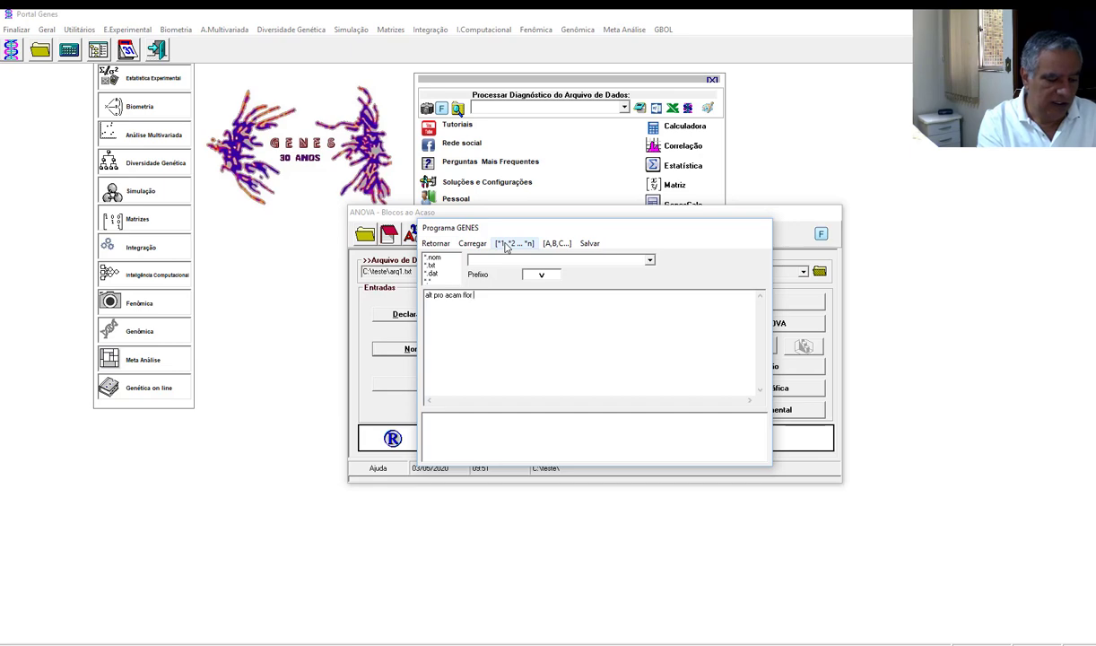
Step: Complete the variable names as alt pro acam flor res and run the randomized-block ANOVA on C:\teste\arq1.txt
text(s)
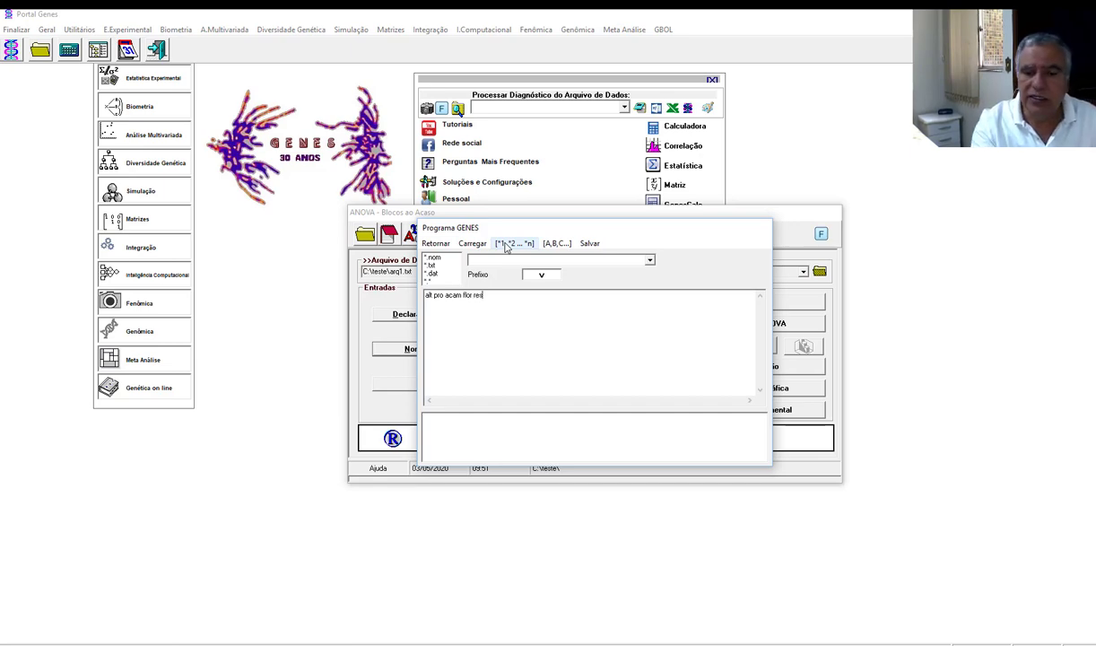
click(434, 243)
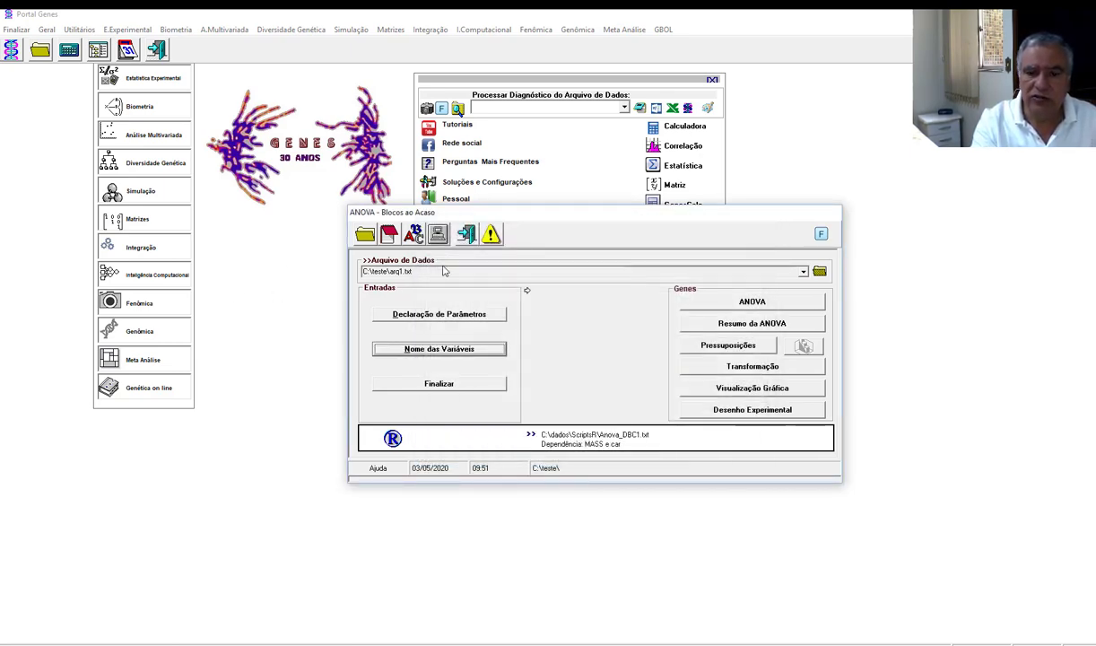
click(752, 302)
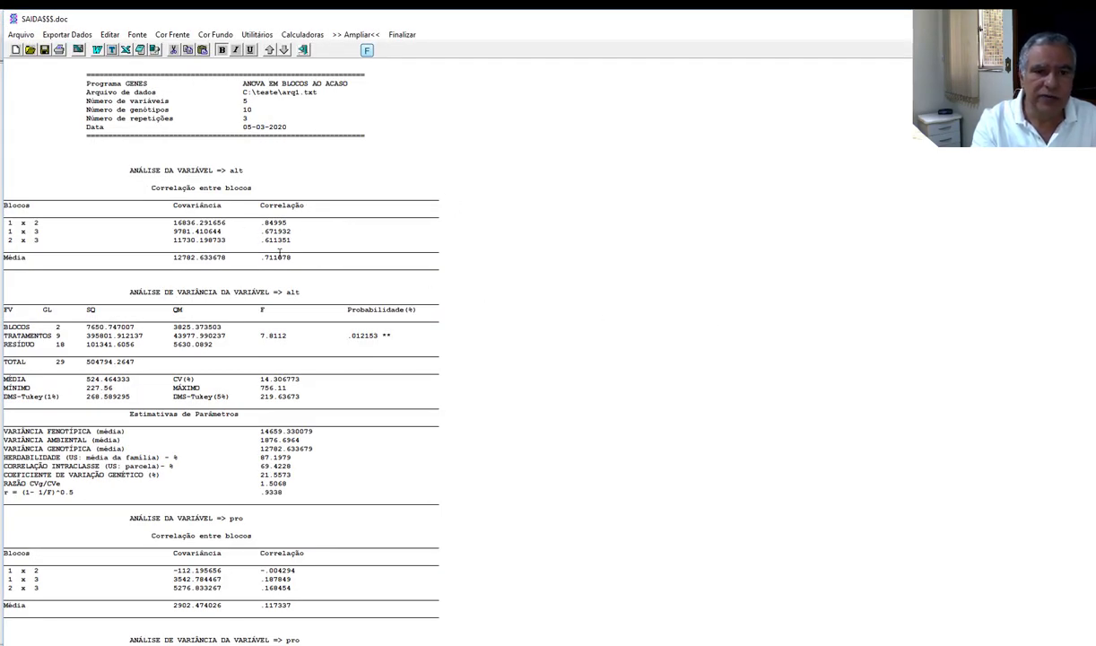
Step: Enlarge the report text and examine the variance analyses, parameter estimates, covariances, correlations and variable means
click(270, 50)
click(270, 50)
click(269, 50)
double_click(337, 217)
scroll(448, 251, down, 7)
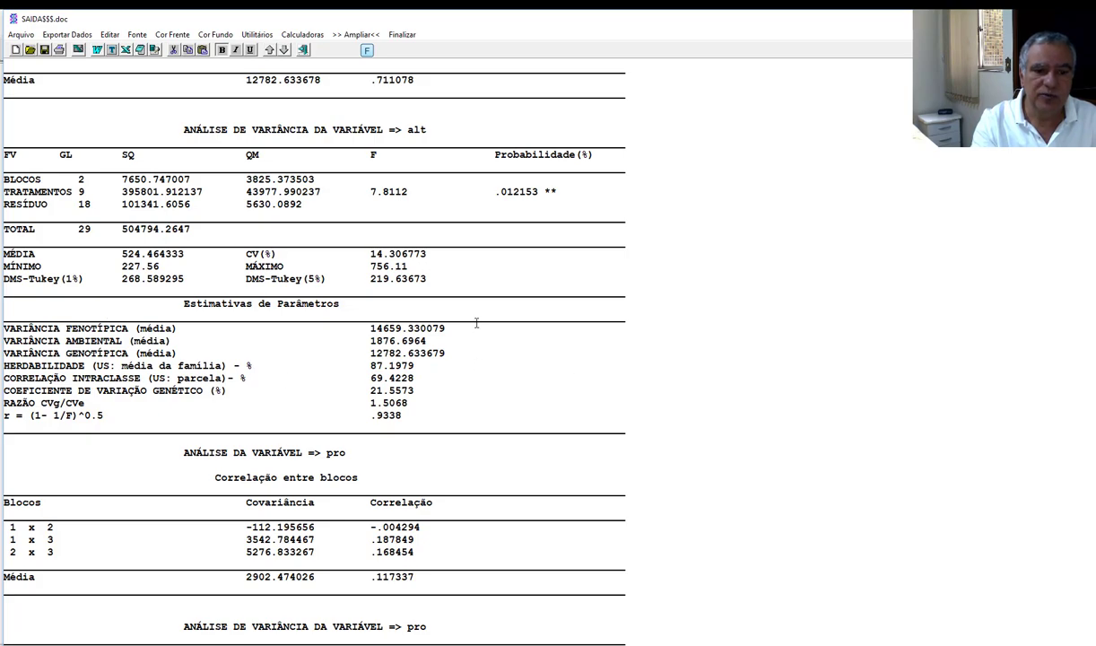
scroll(476, 323, down, 18)
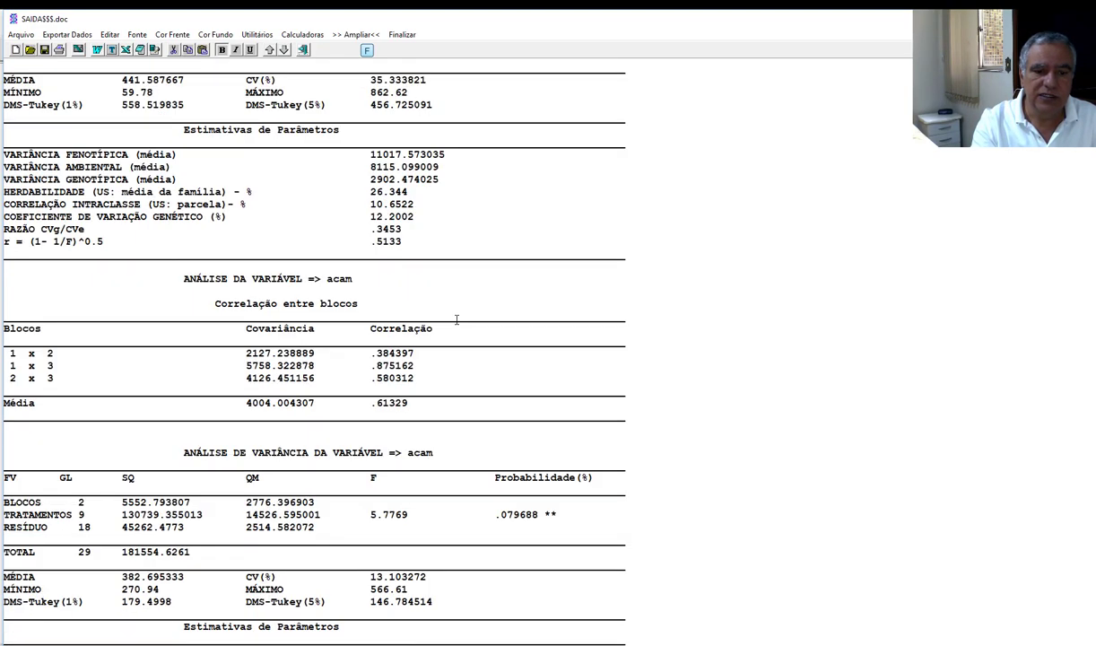
scroll(457, 320, down, 20)
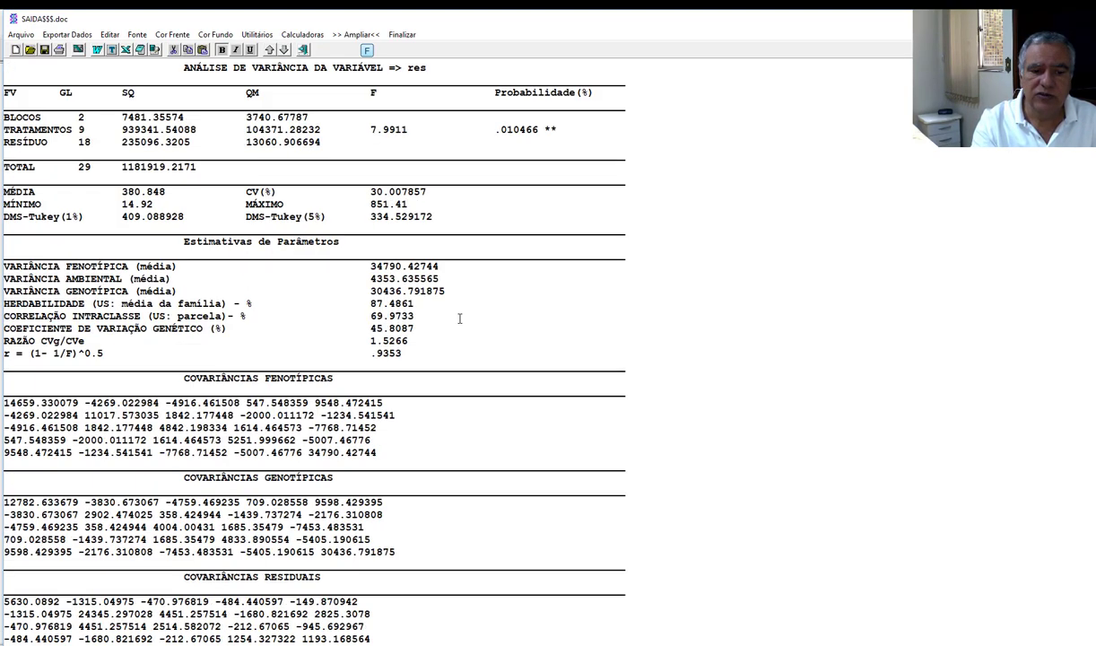
scroll(458, 319, down, 4)
scroll(459, 319, down, 12)
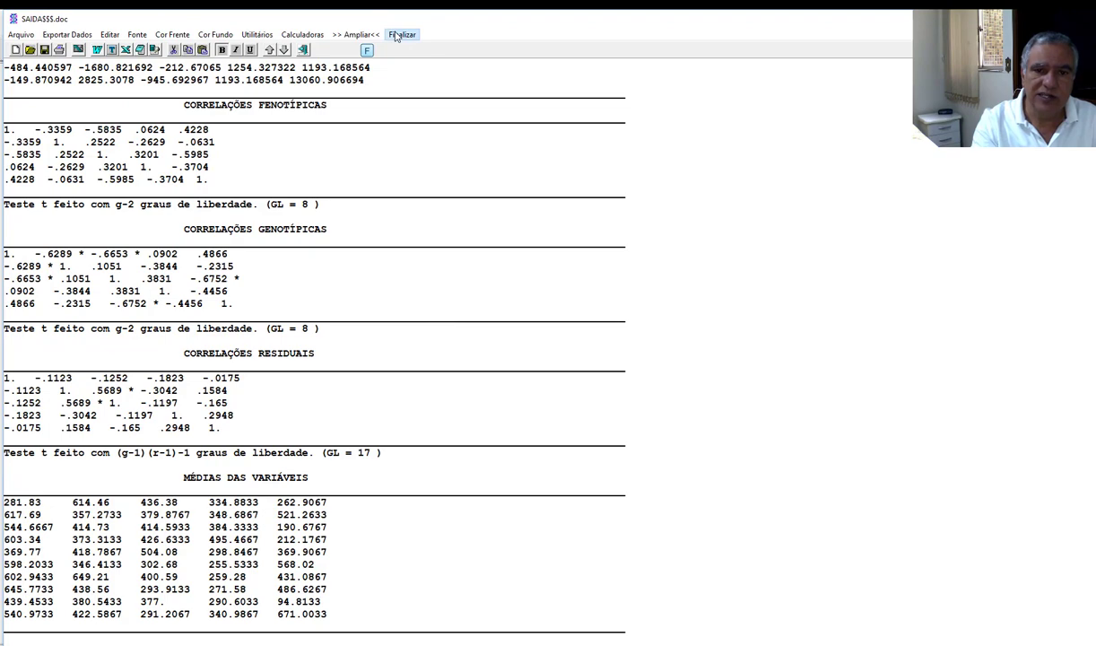
Step: Close the report and leave the ANOVA procedure without processing any of the available matrices
click(395, 35)
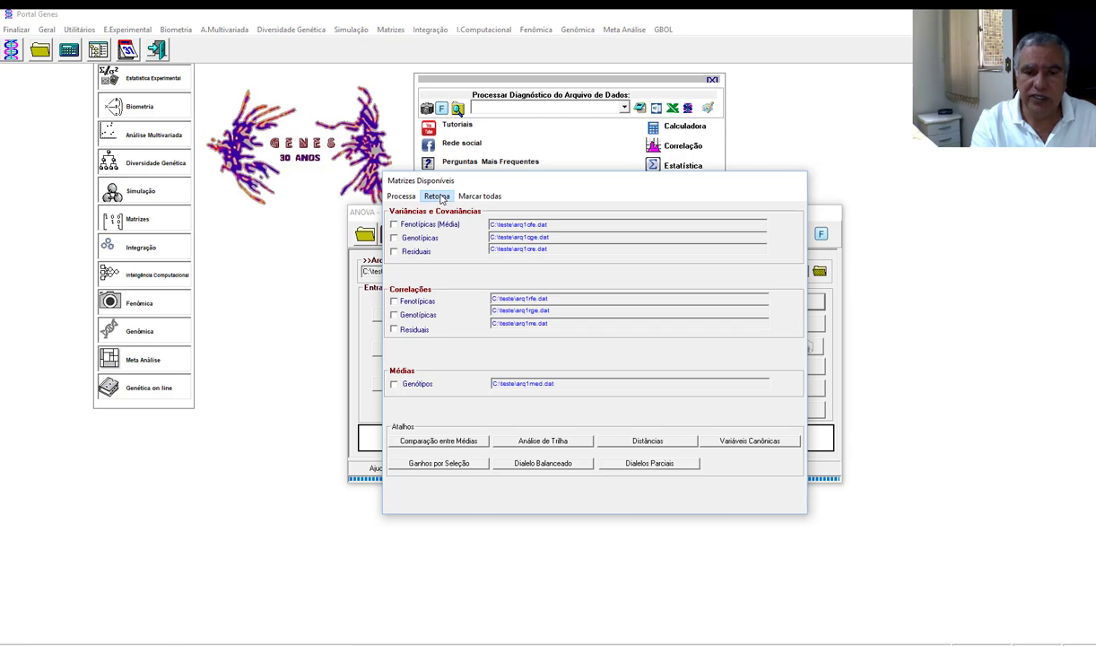
click(439, 198)
click(470, 237)
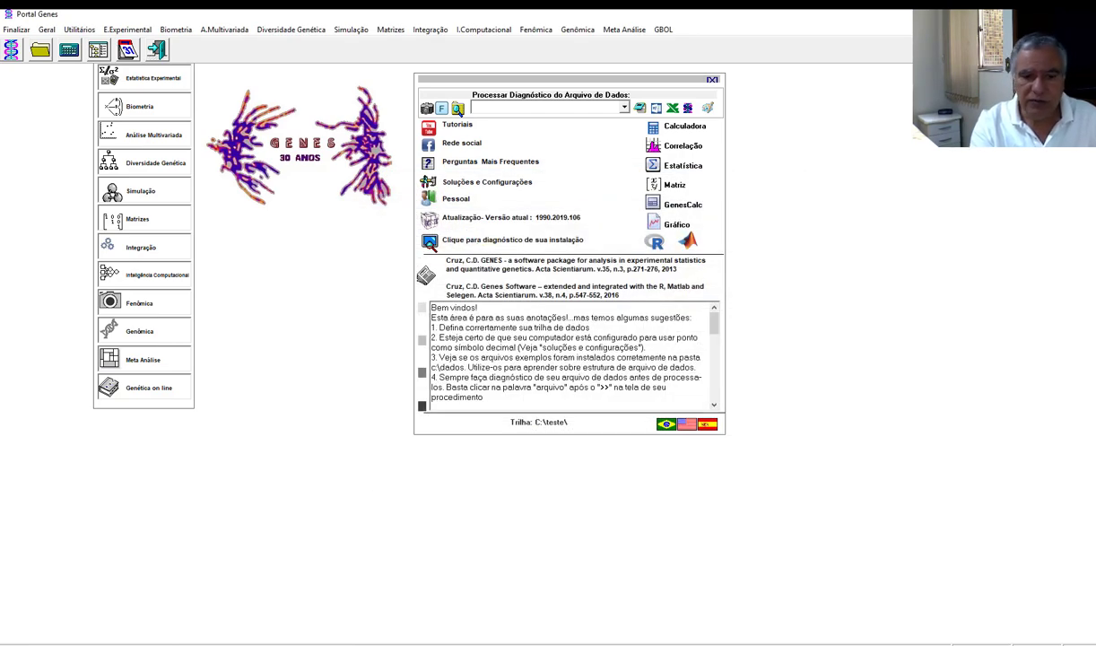
Step: Open the data file arq1 from the C:\teste folder in Notepad and maximize its window
key(super+e)
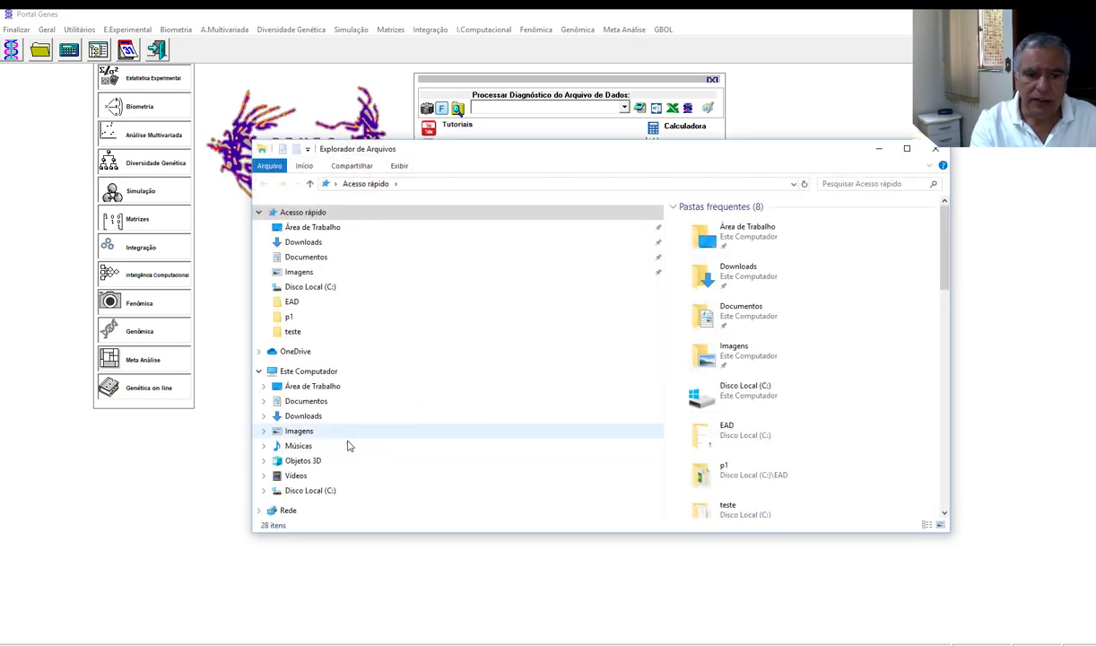
click(340, 491)
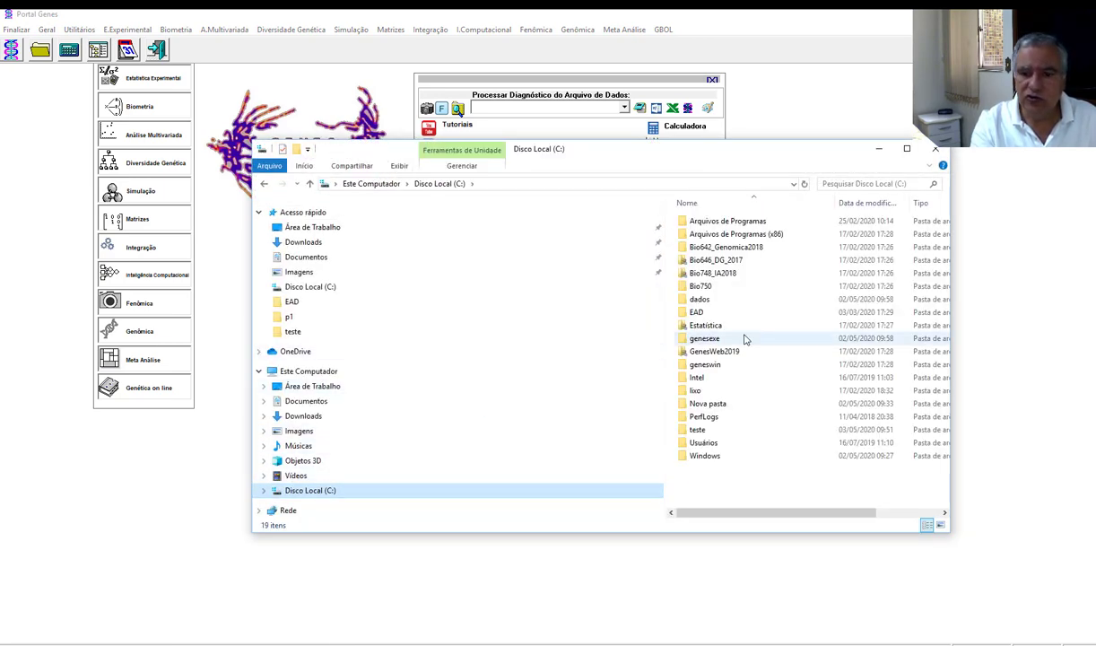
click(705, 432)
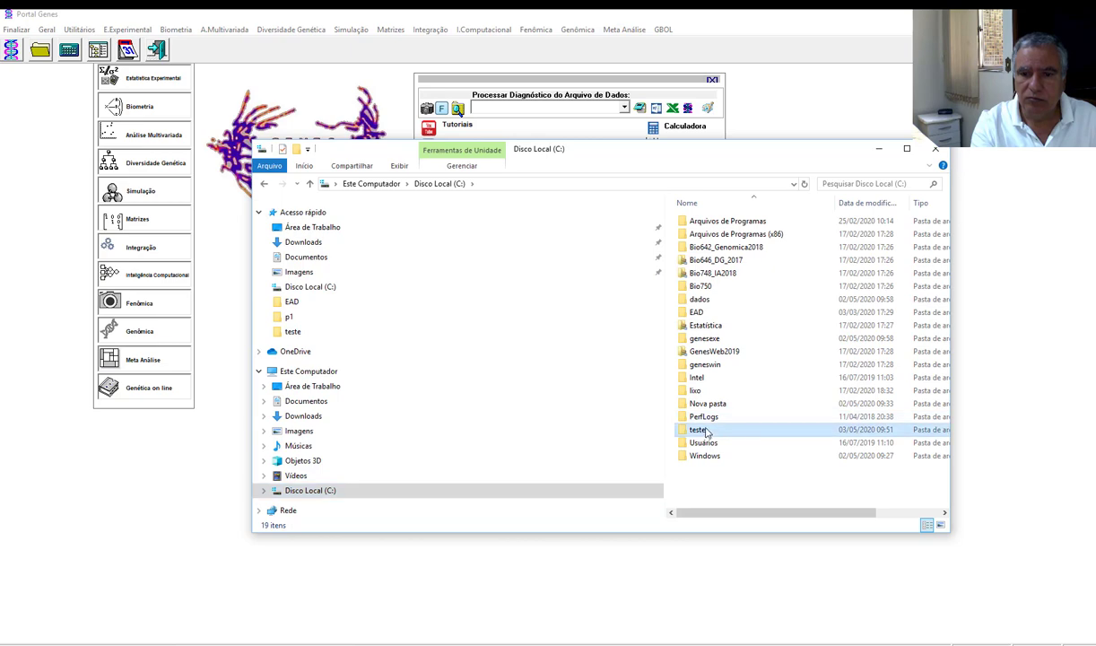
double_click(705, 432)
click(698, 235)
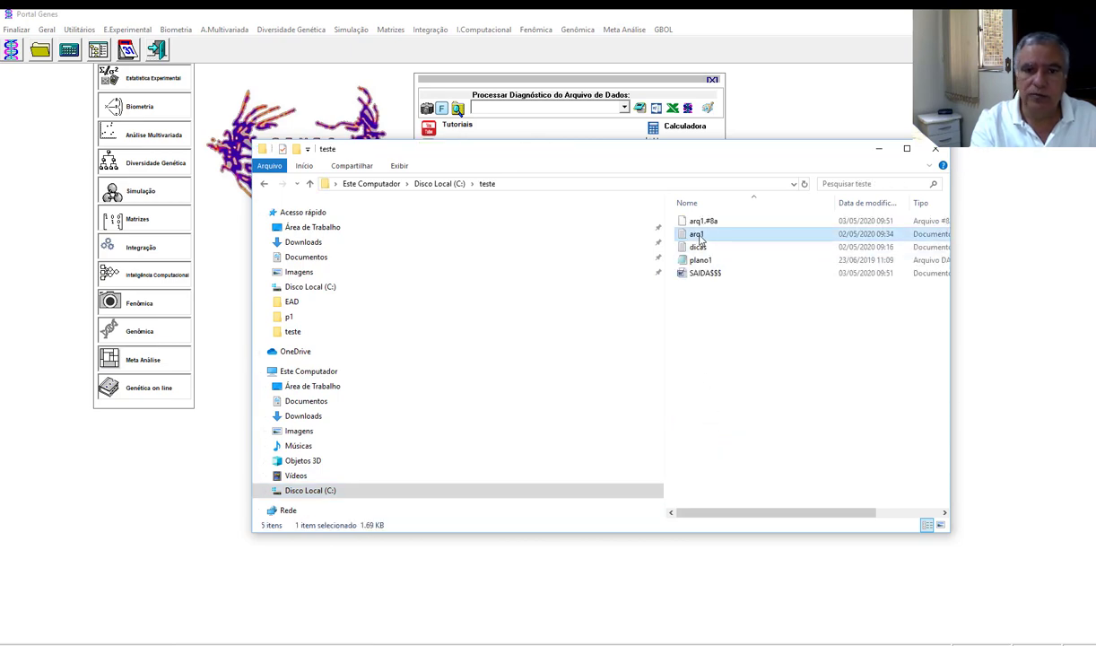
double_click(698, 235)
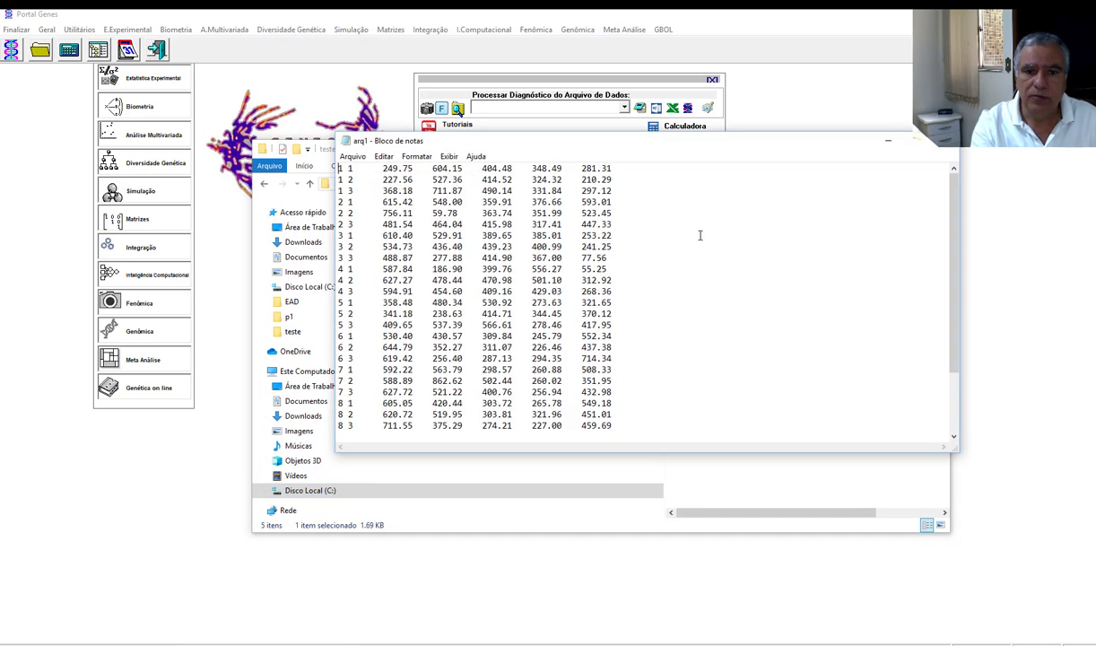
click(878, 495)
key(alt+Tab)
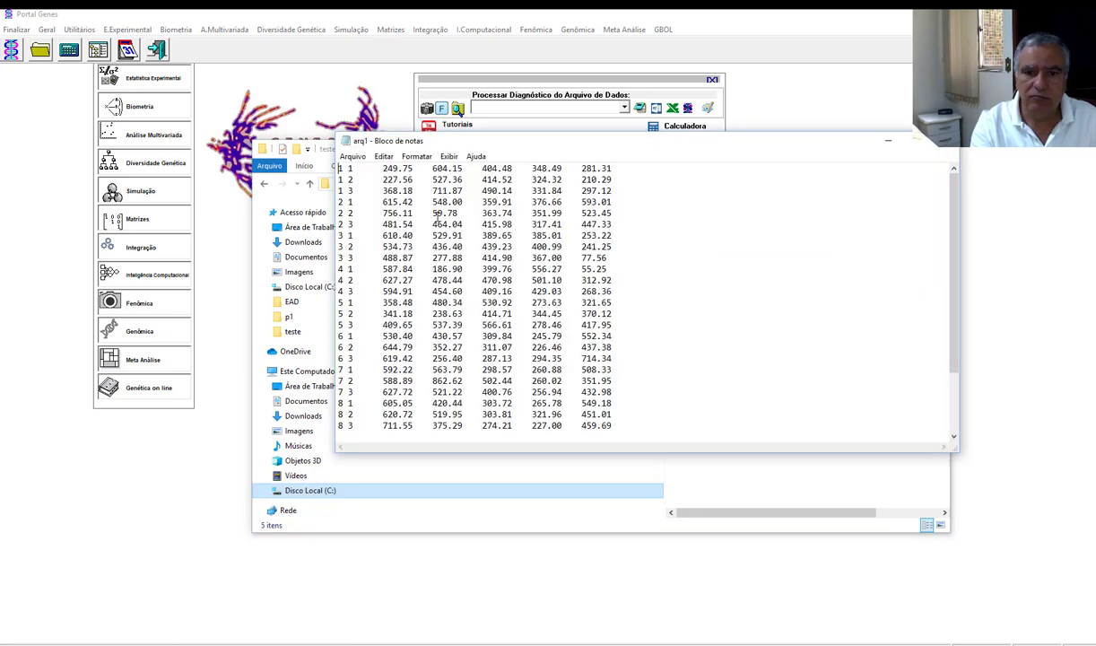
click(912, 139)
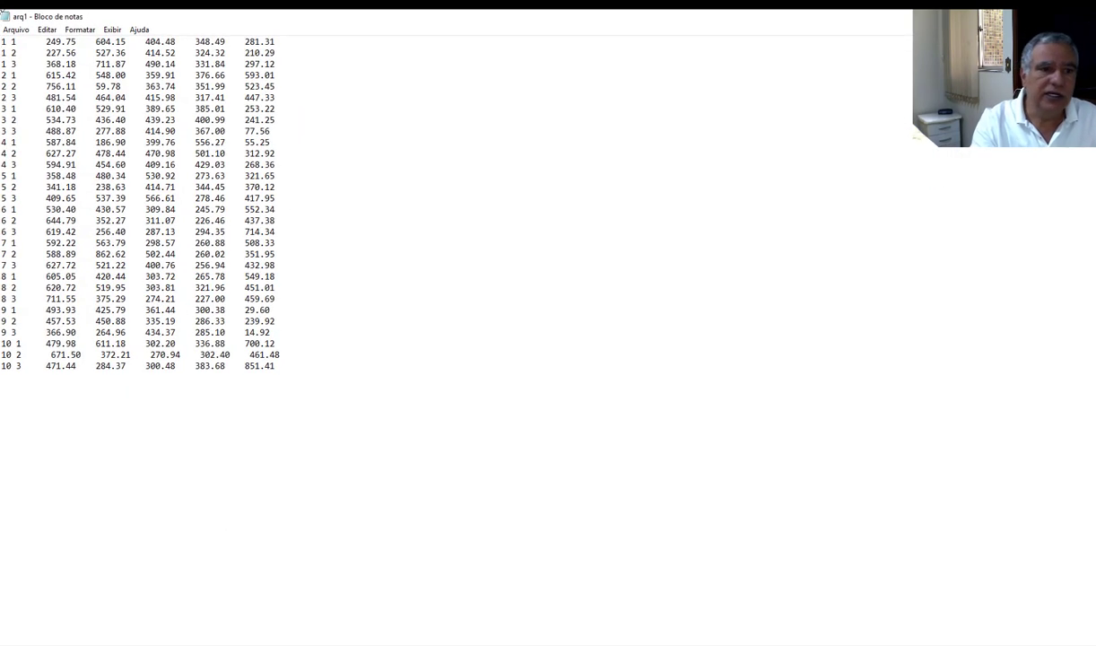
Step: Insert a header line reading T rep a b c d e above the first data row
click(16, 30)
click(367, 129)
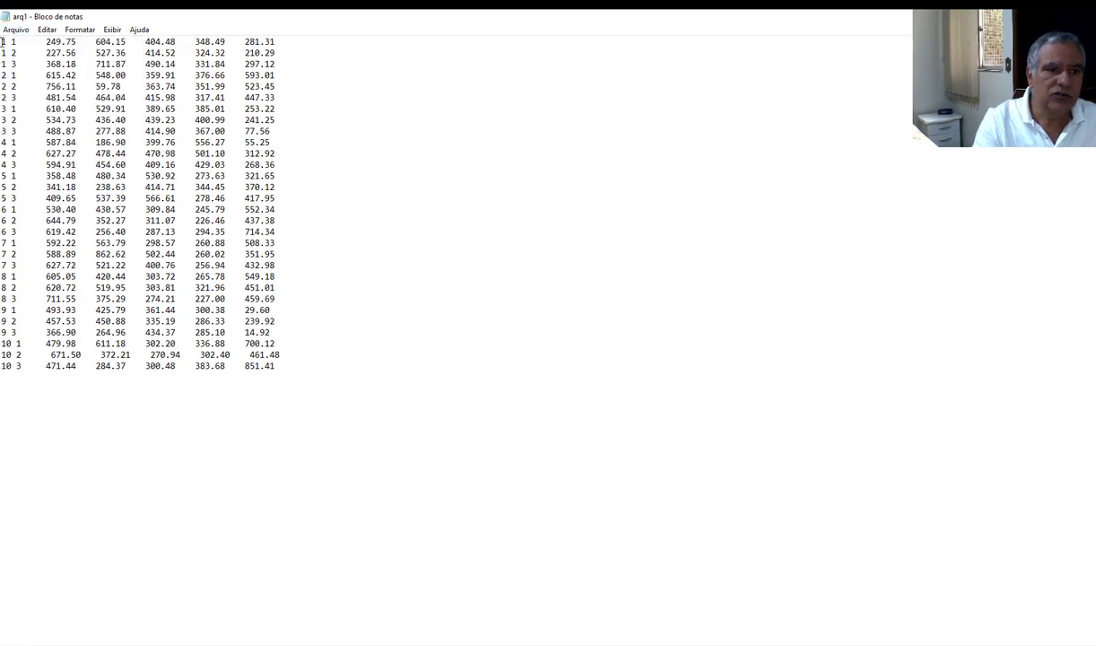
key(Return)
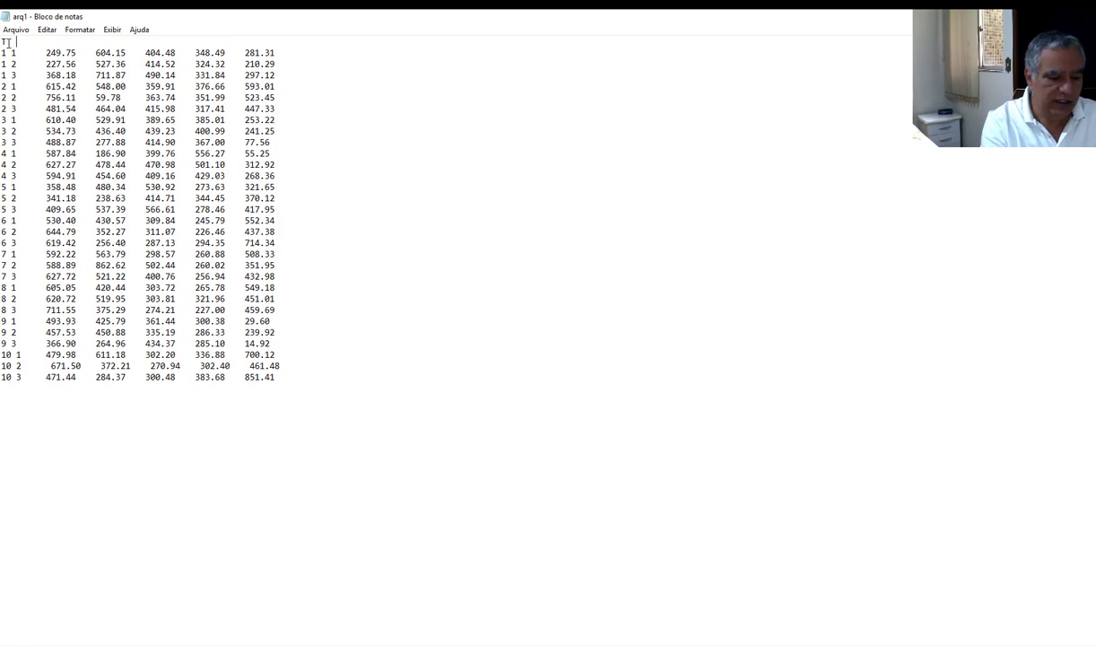
text(rep )
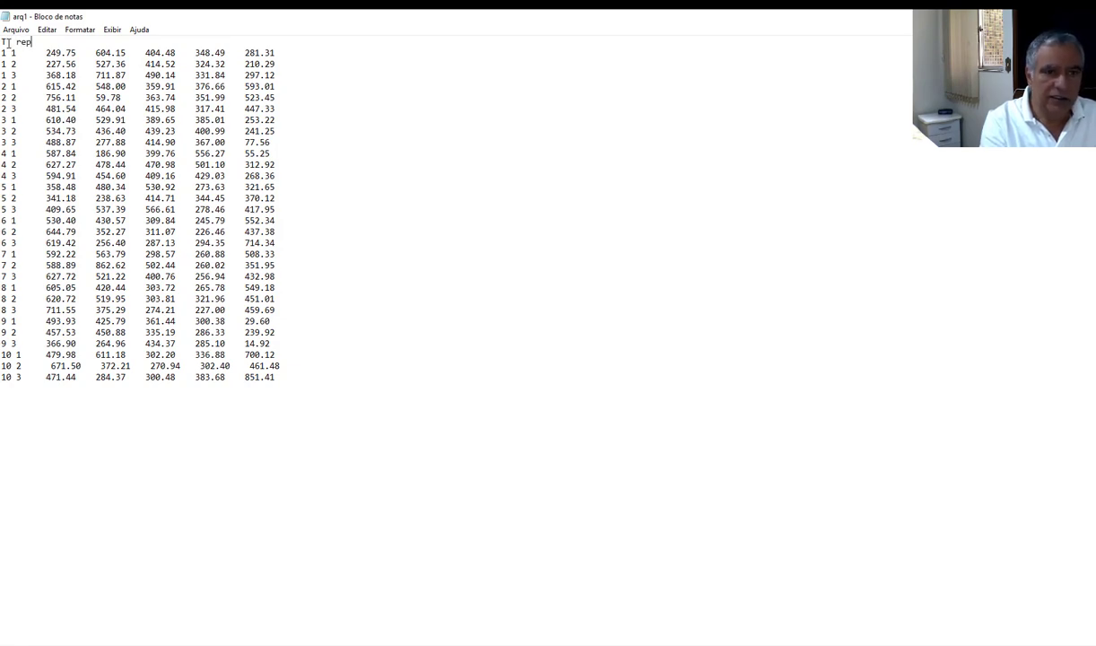
text(a b c d e)
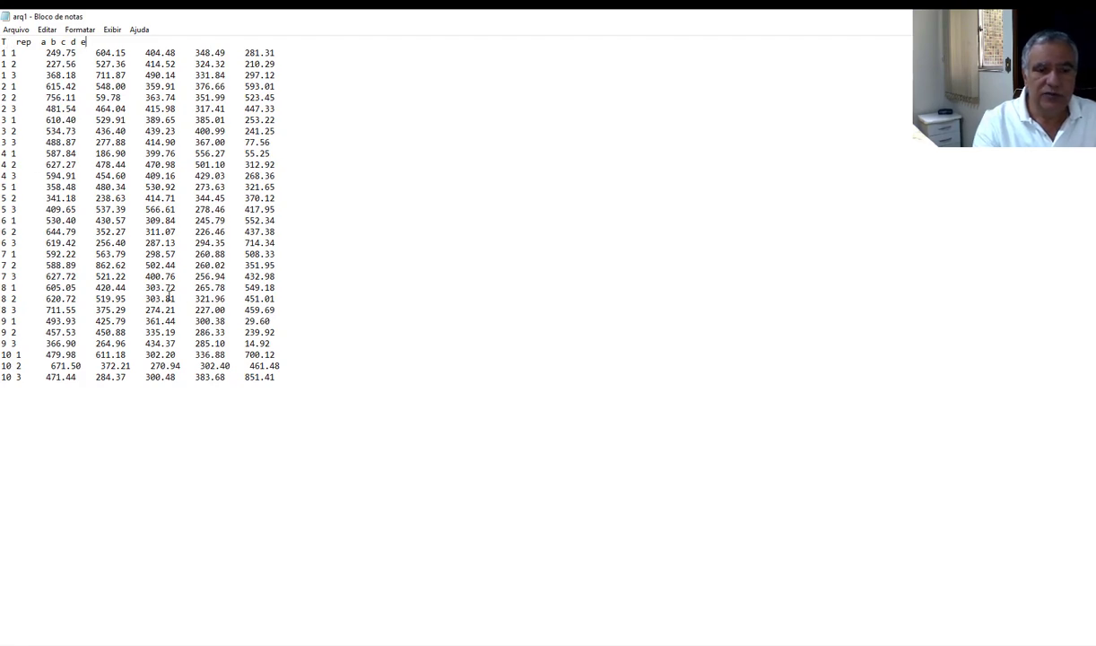
Step: Add blank lines after the last data row and change the third variable in the first data row to 404,48
click(281, 377)
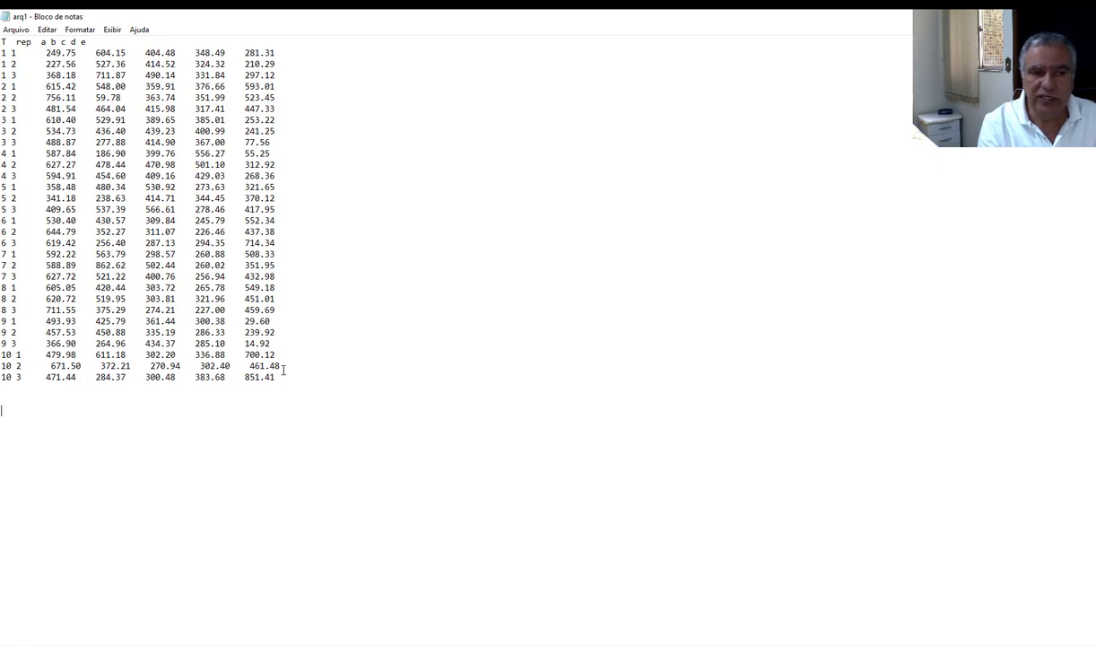
key(Return)
key(Return)
key(Return)
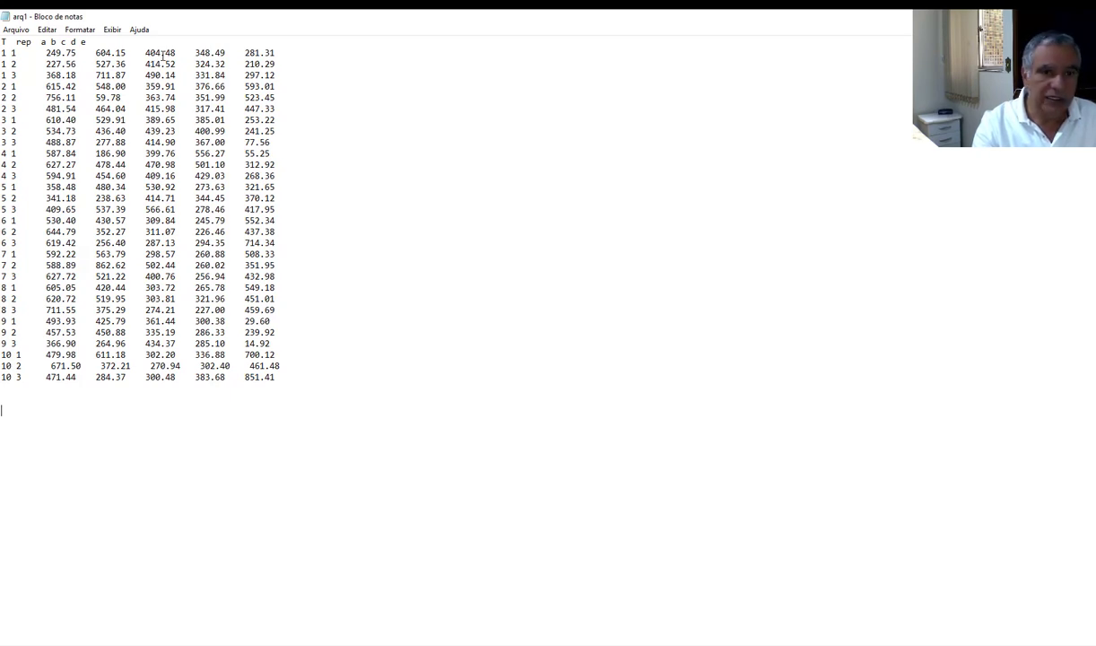
mouse_move(161, 55)
mouse_down()
mouse_move(148, 53)
mouse_move(164, 54)
mouse_up()
text(,)
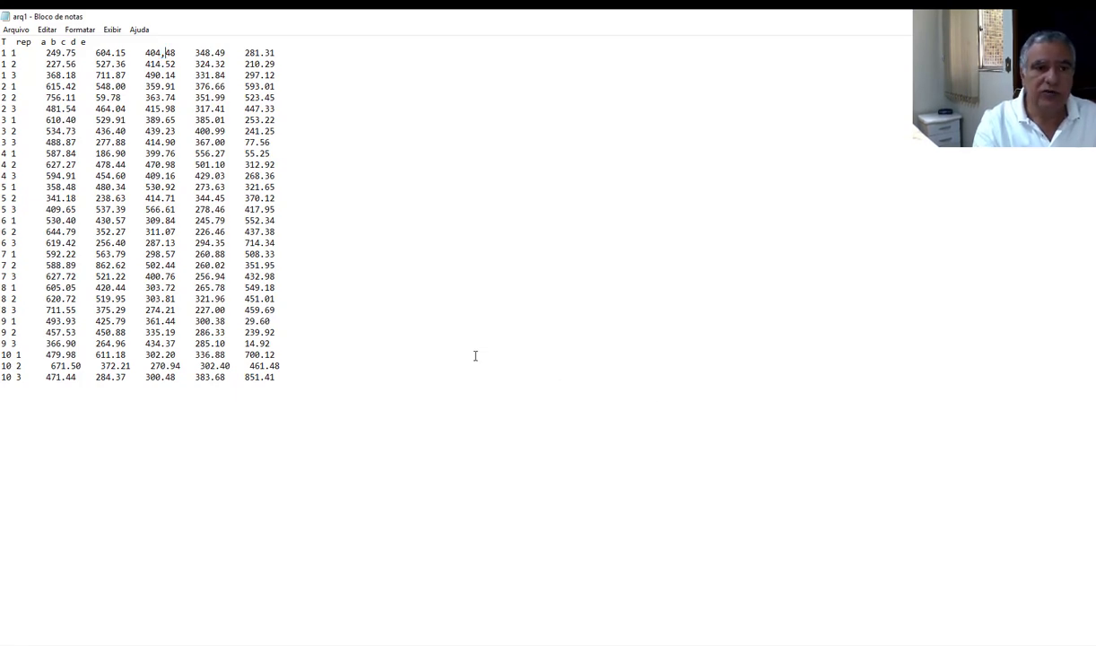
Step: Save the modified data as a new file named arq2 and return to the Portal Genes main window
click(12, 32)
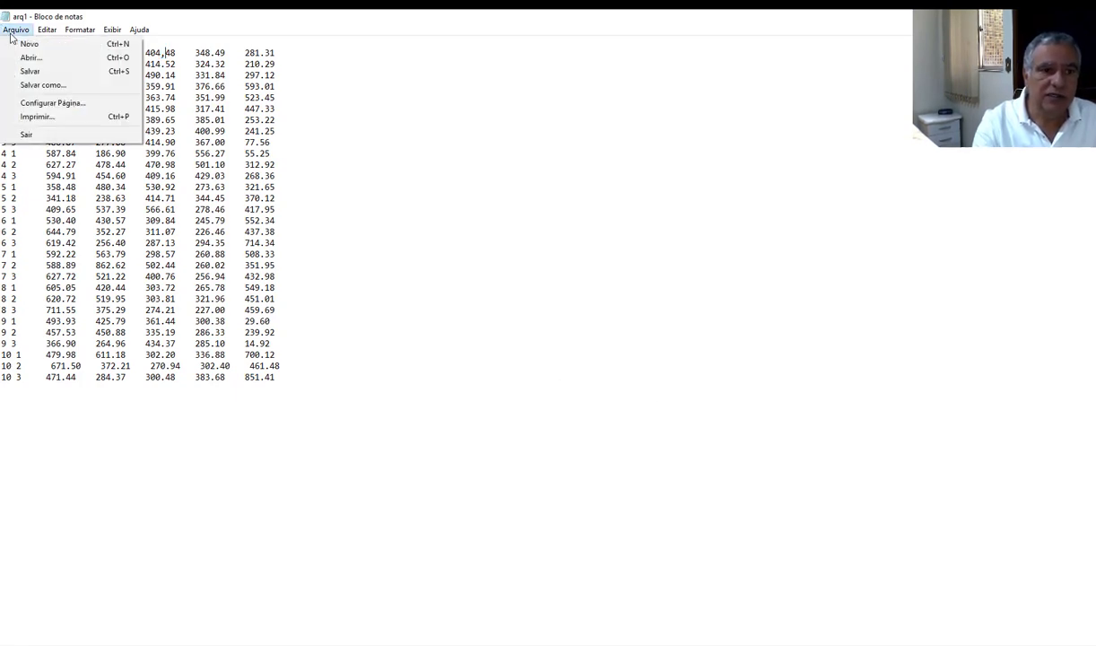
click(32, 84)
click(124, 305)
key(BackSpace)
text(2)
click(491, 350)
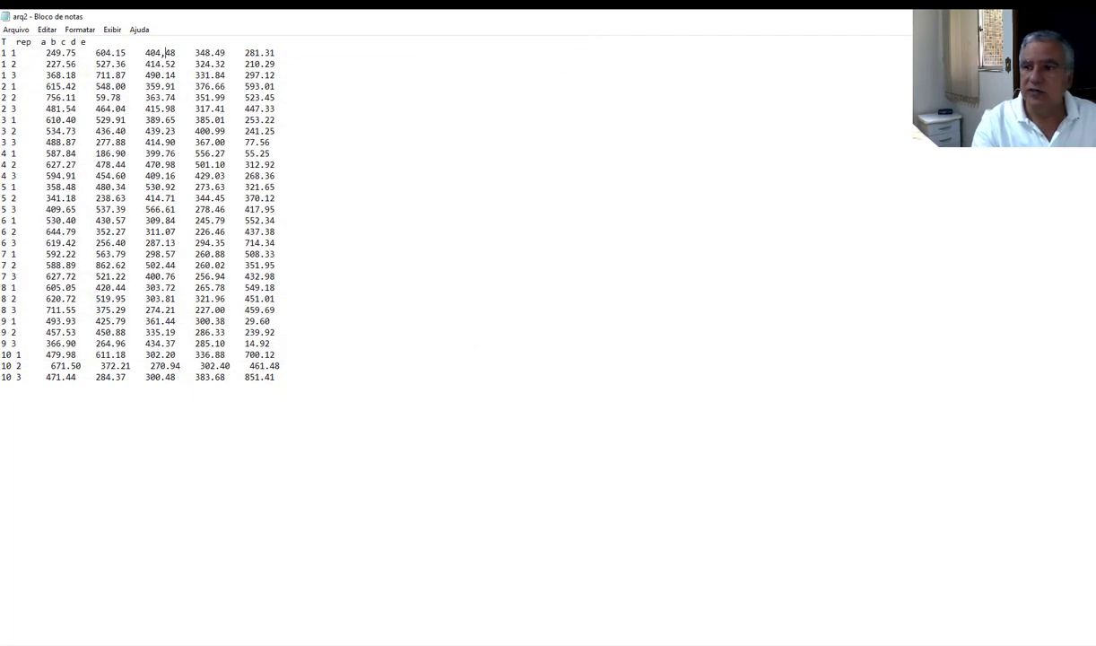
key(alt+F4)
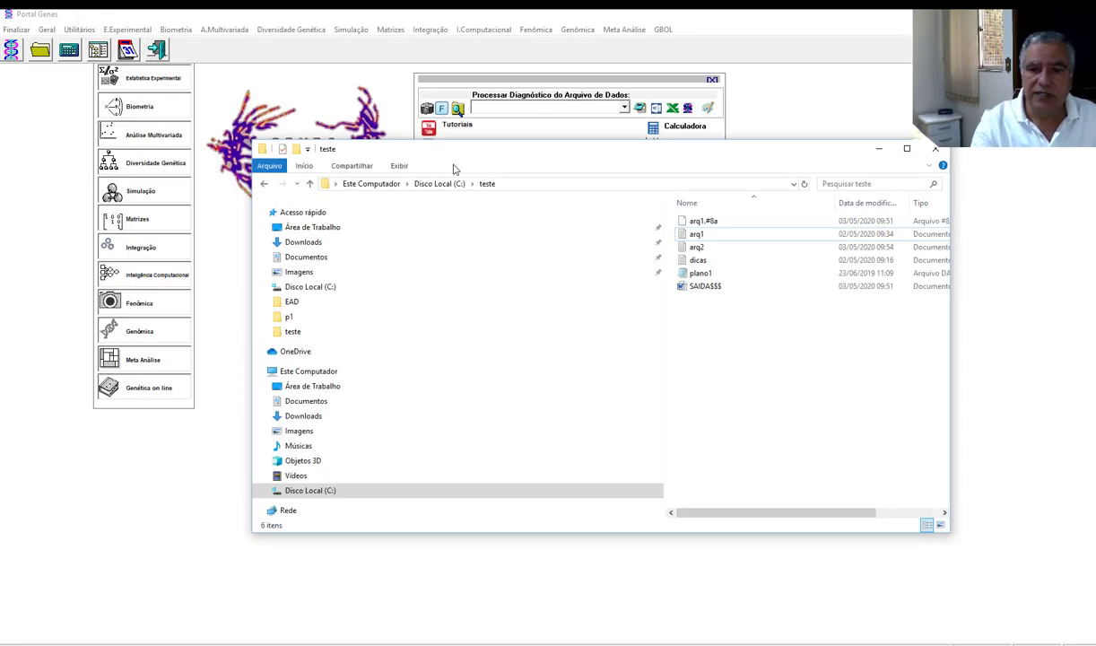
click(879, 149)
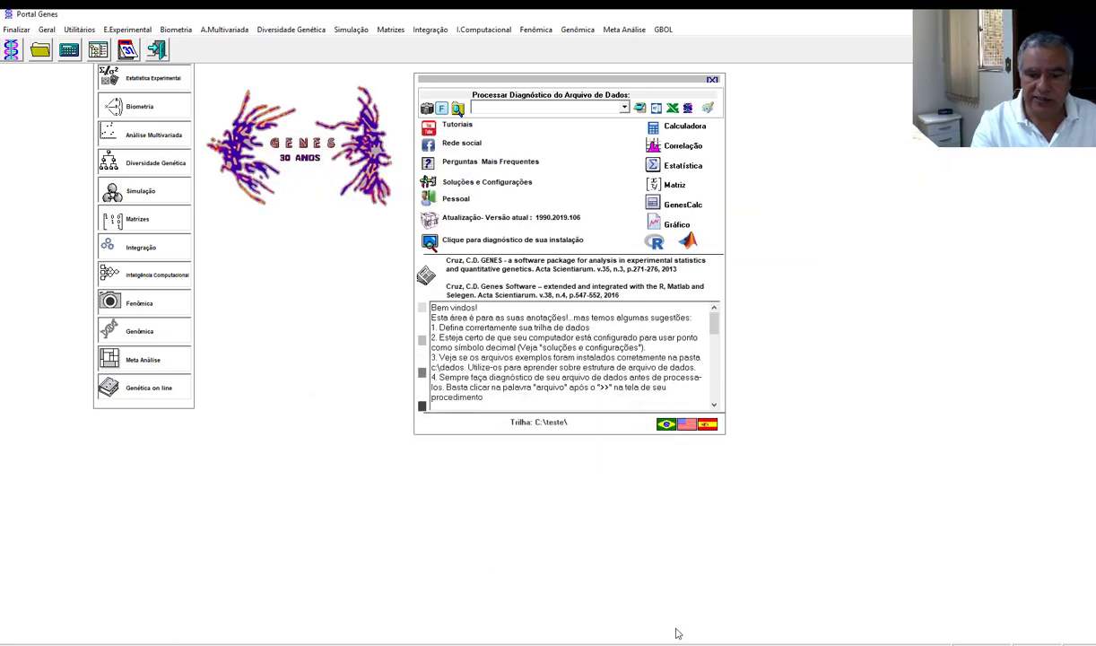
Step: Try to declare the parameters of a randomized-block ANOVA without lost plots (DBC sem parcelas perdidas) for C:\teste\arq2.txt
click(139, 33)
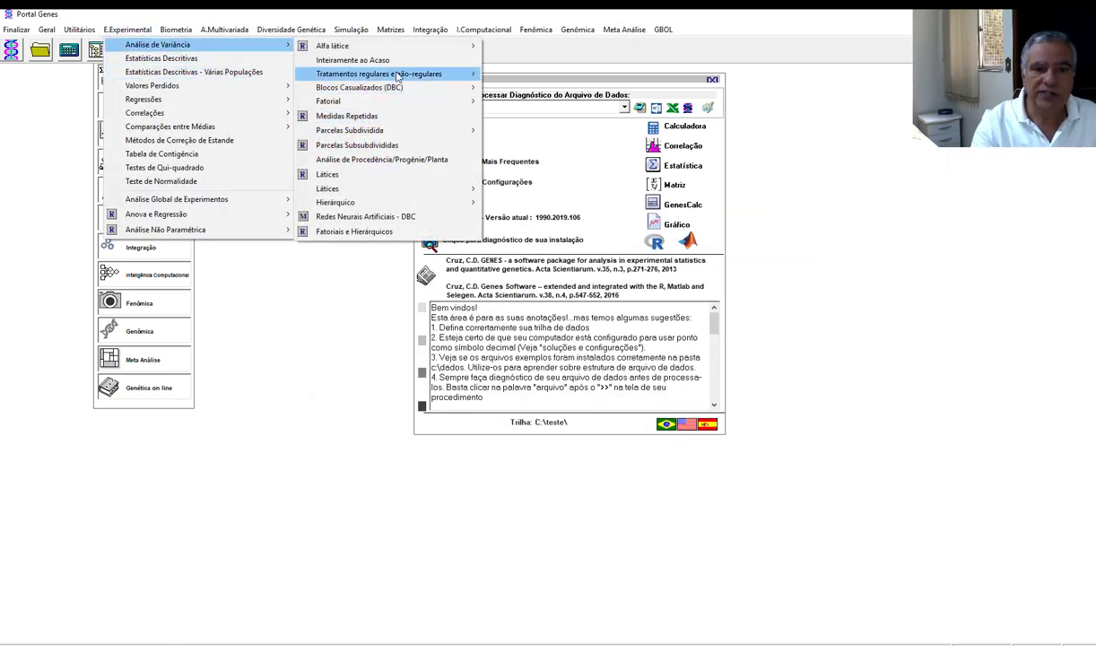
mouse_move(386, 87)
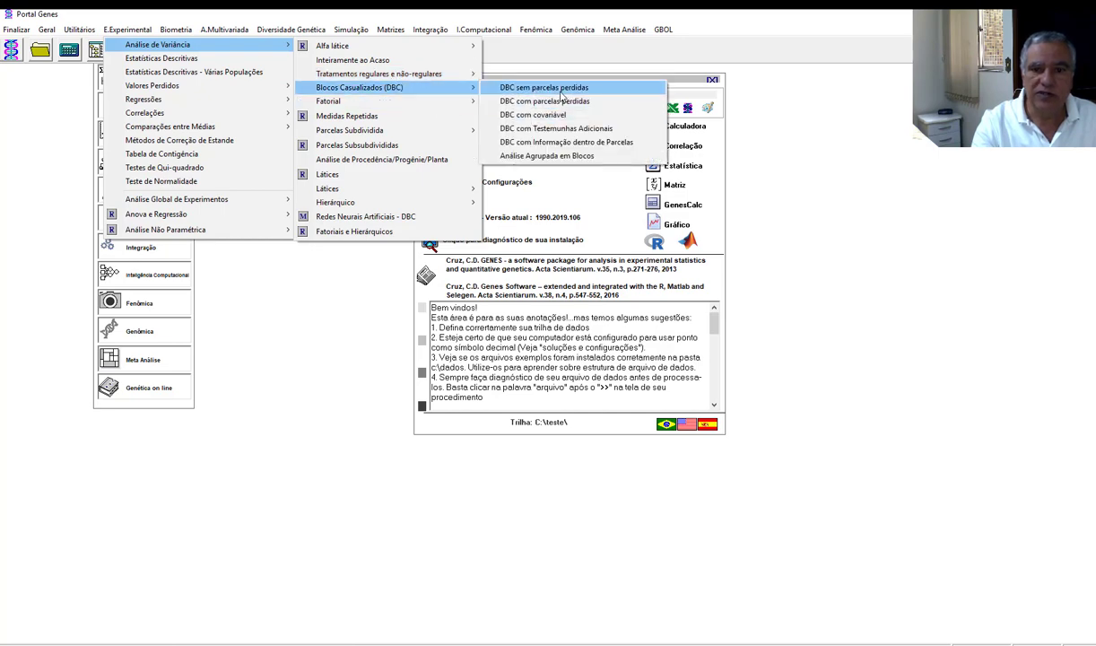
click(556, 88)
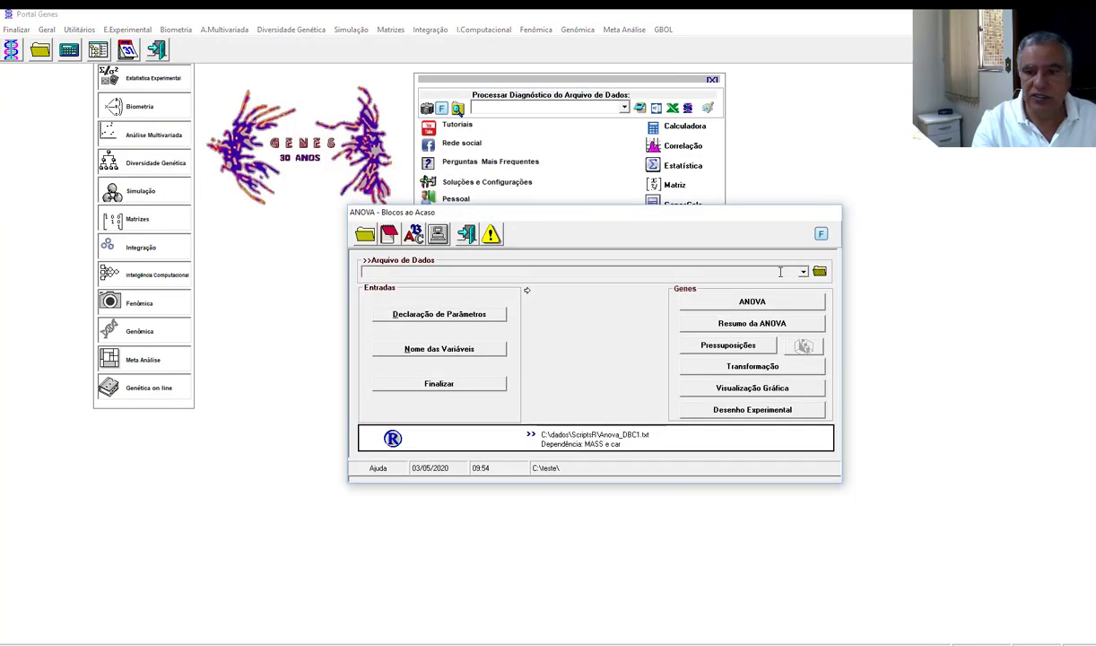
click(768, 271)
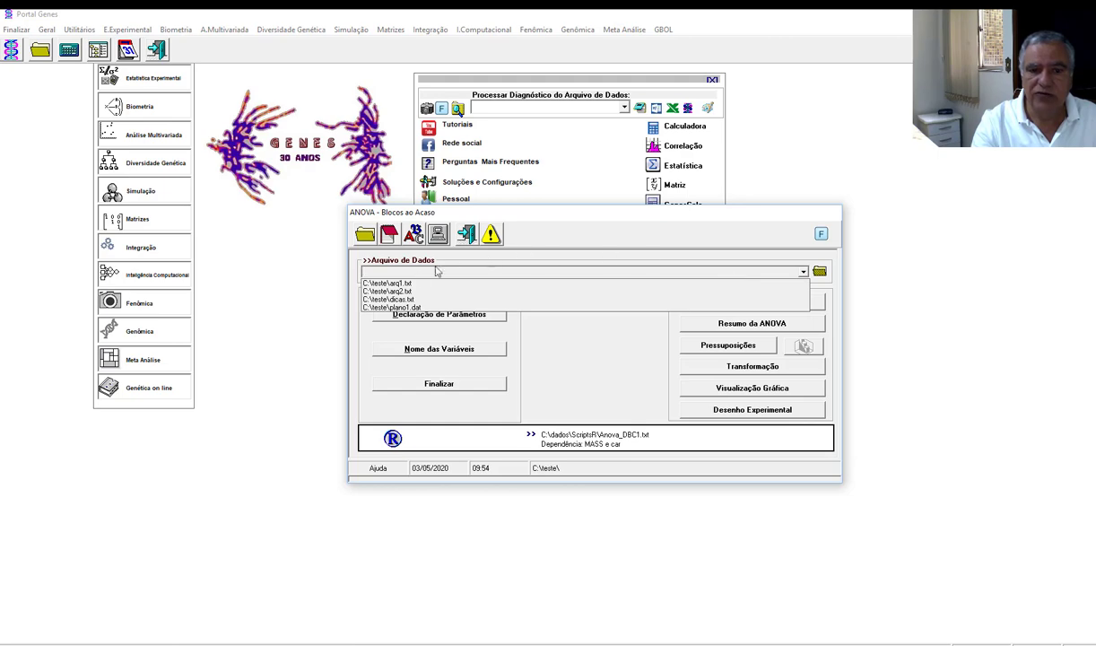
click(412, 292)
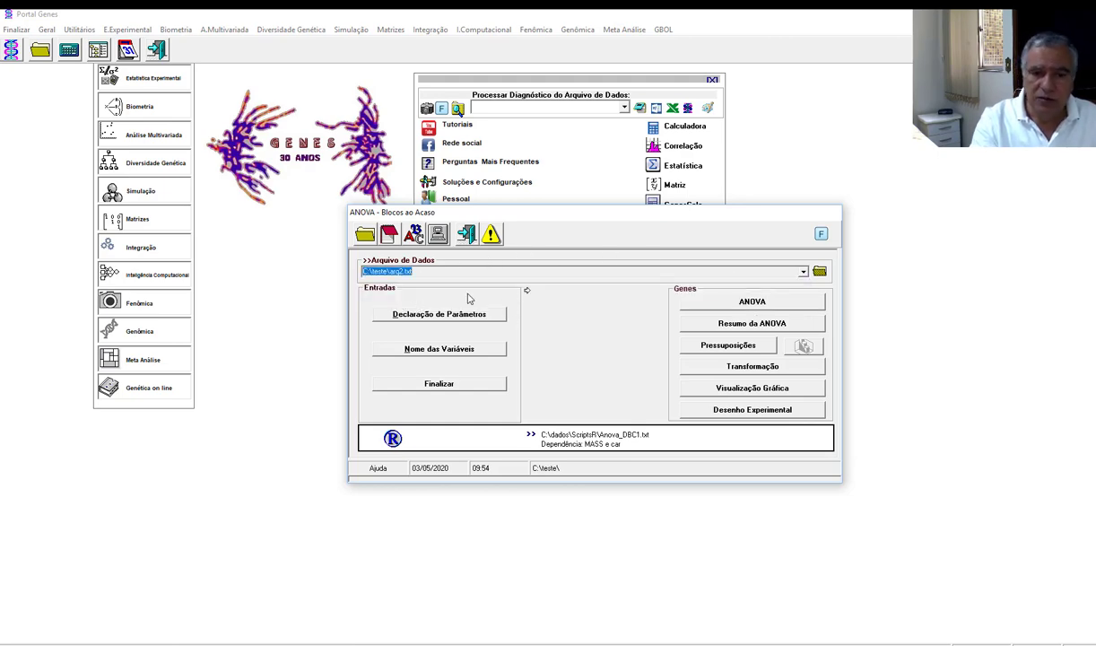
click(450, 320)
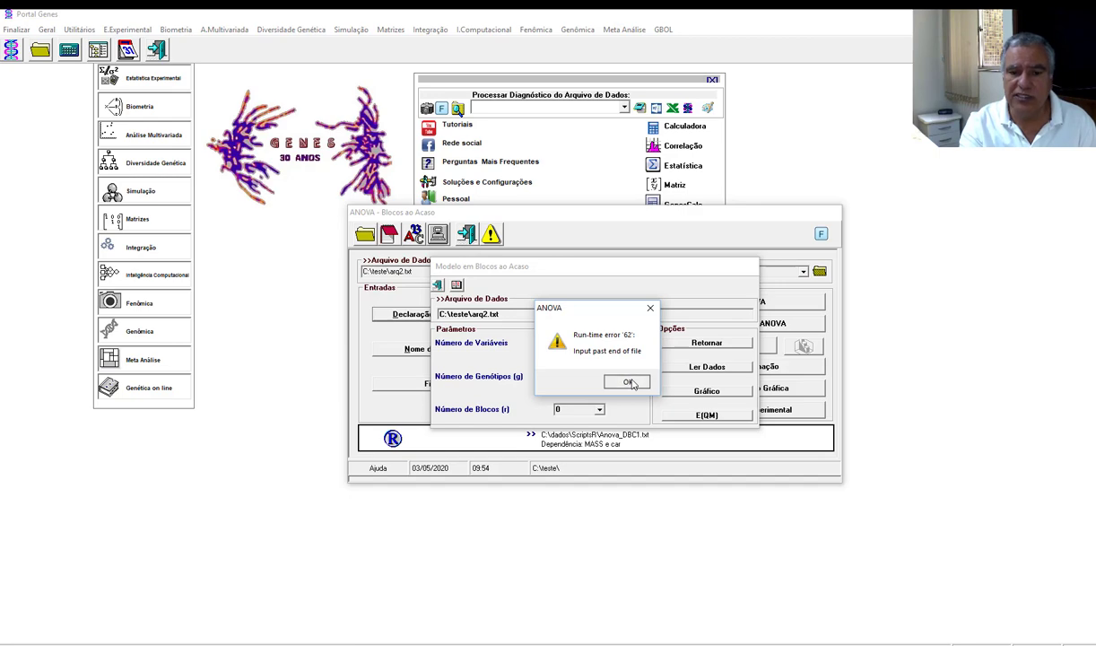
click(628, 383)
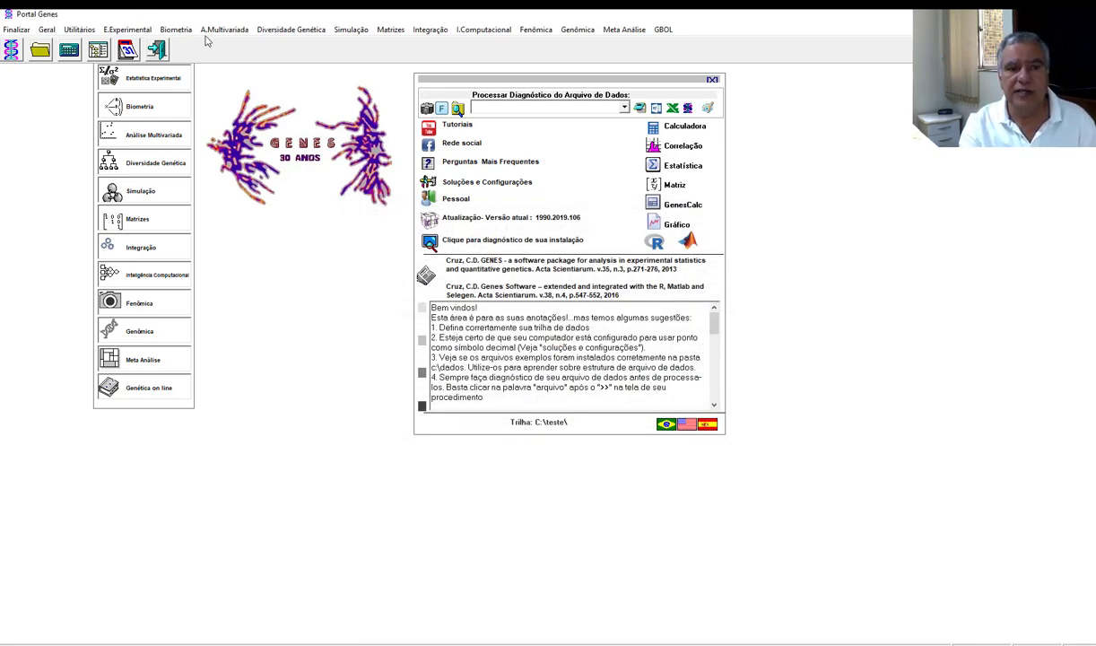
Step: Set up a randomized-block ANOVA without lost plots (DBC sem parcelas perdidas) with C:\teste\arq2.txt as the data file
click(121, 28)
mouse_move(174, 51)
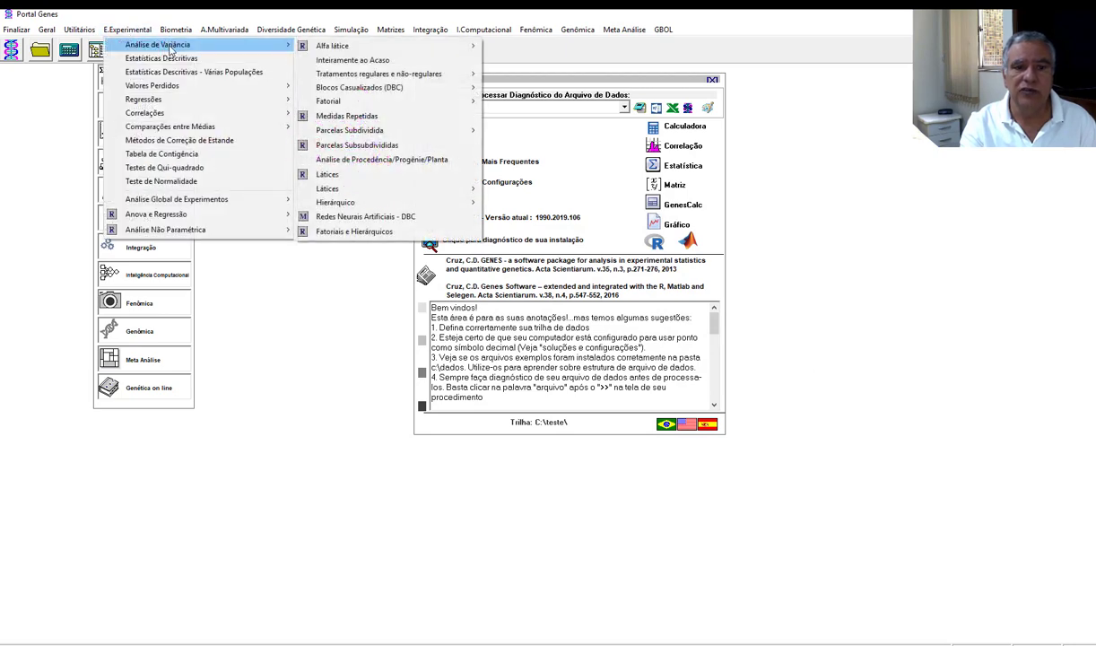
mouse_move(368, 90)
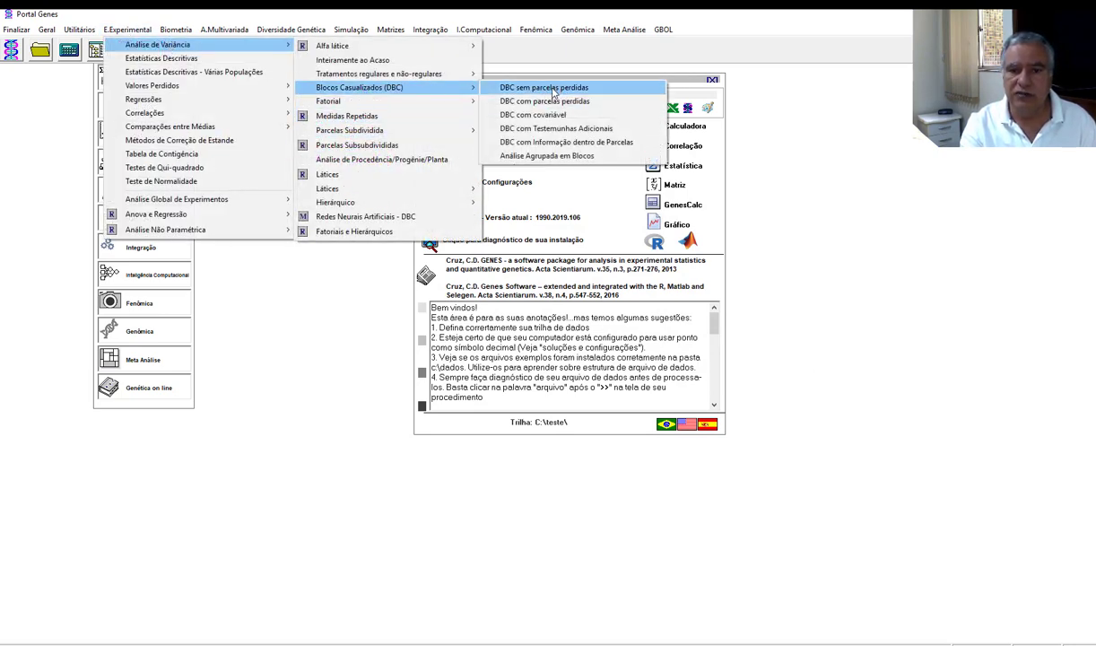
click(554, 90)
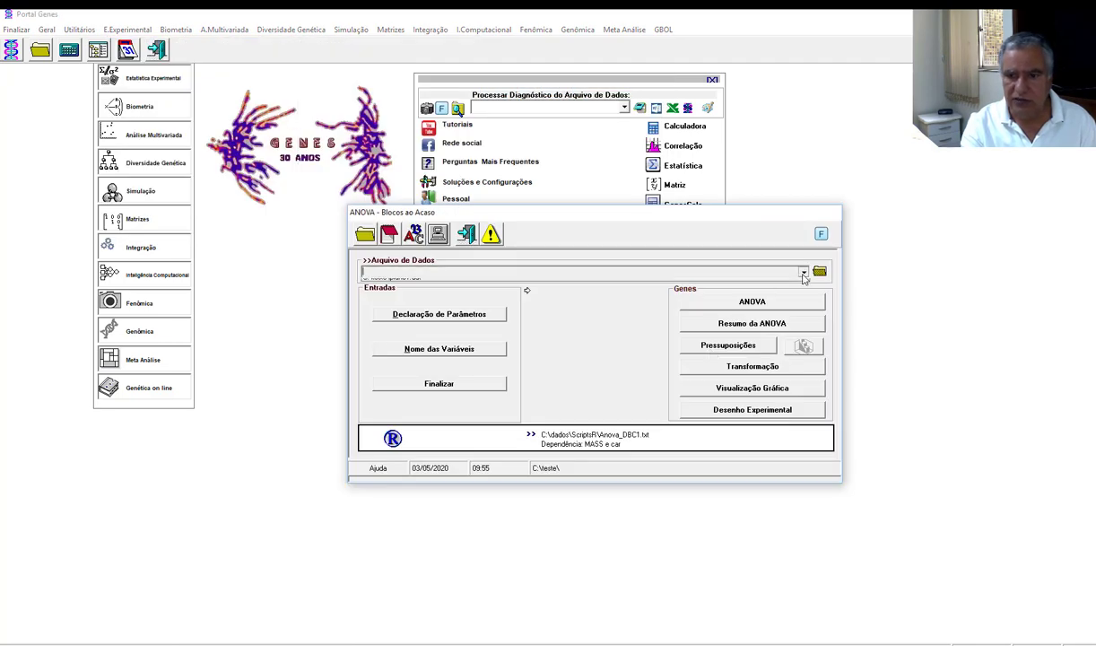
click(804, 274)
click(503, 293)
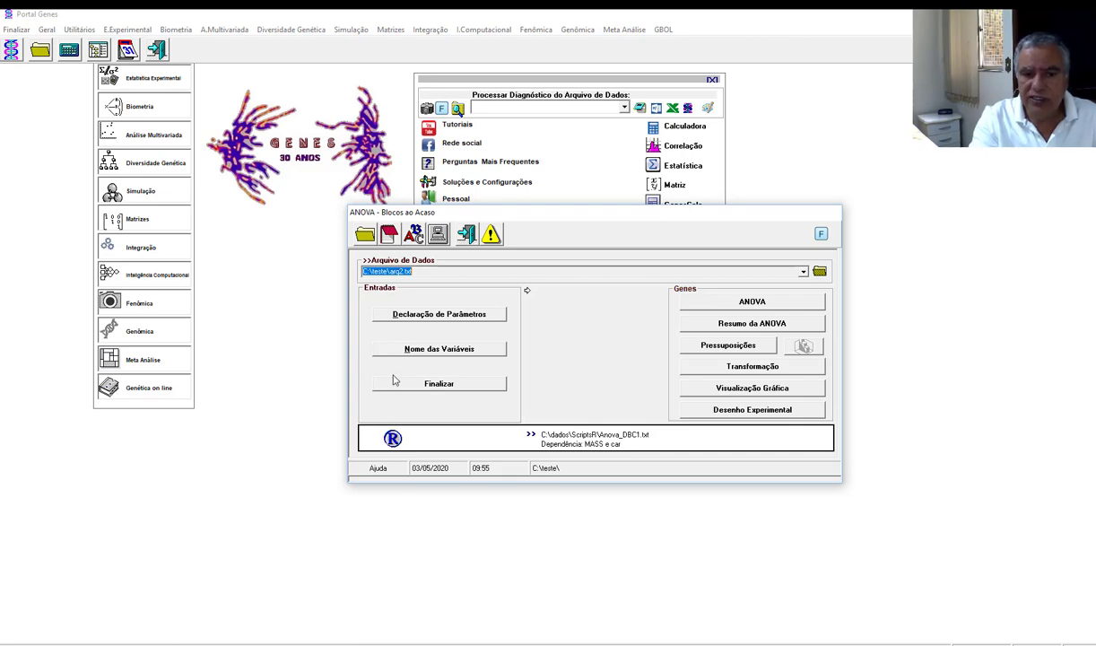
Step: View the help on data file problems, and diagnose C:\teste\arq2.txt, reading the explanation about alphanumeric characters
click(379, 469)
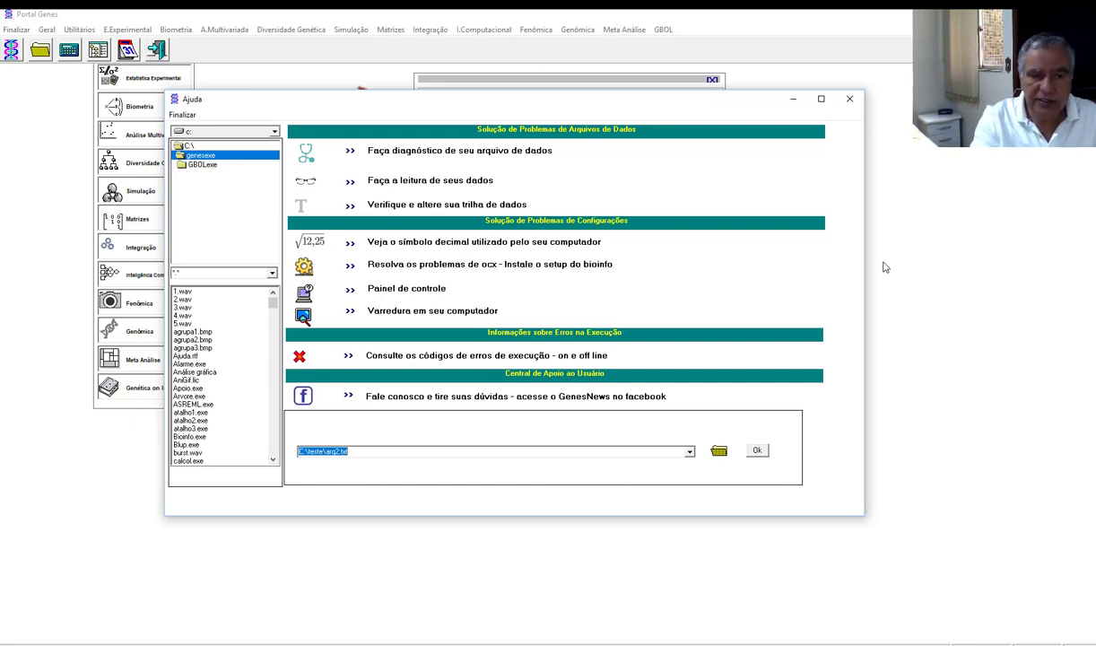
click(182, 114)
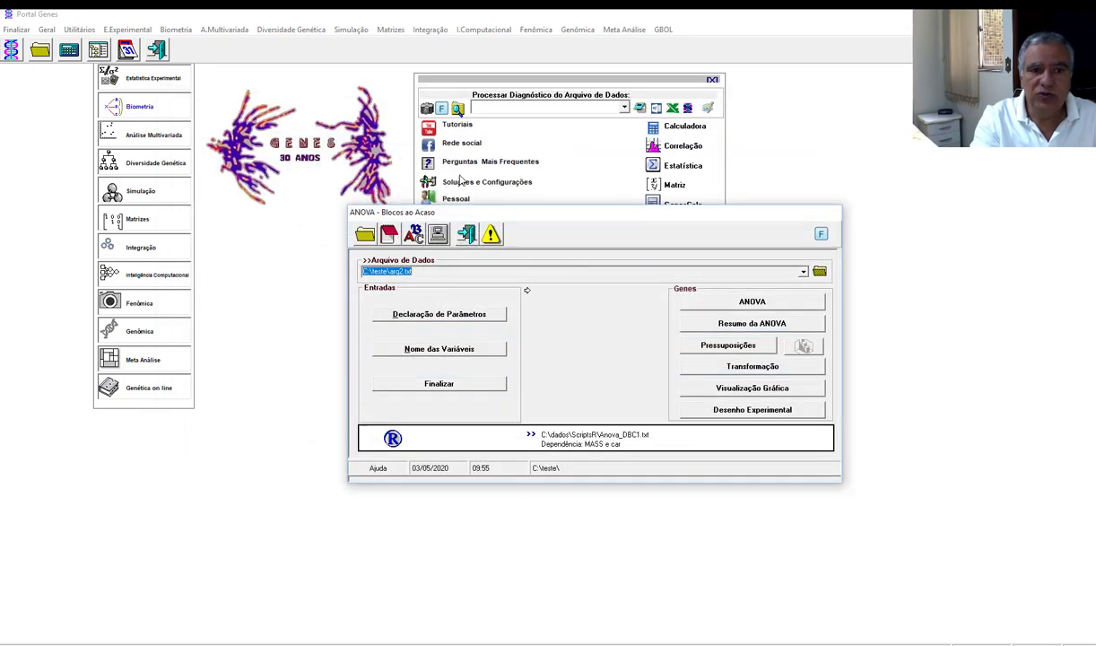
click(415, 263)
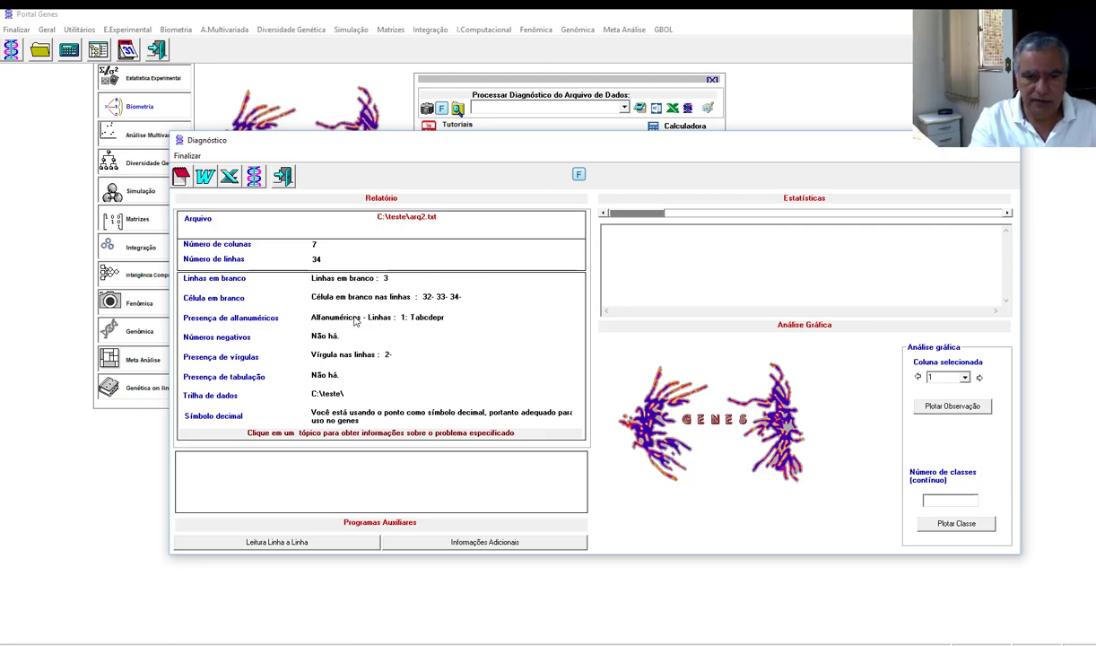
click(249, 315)
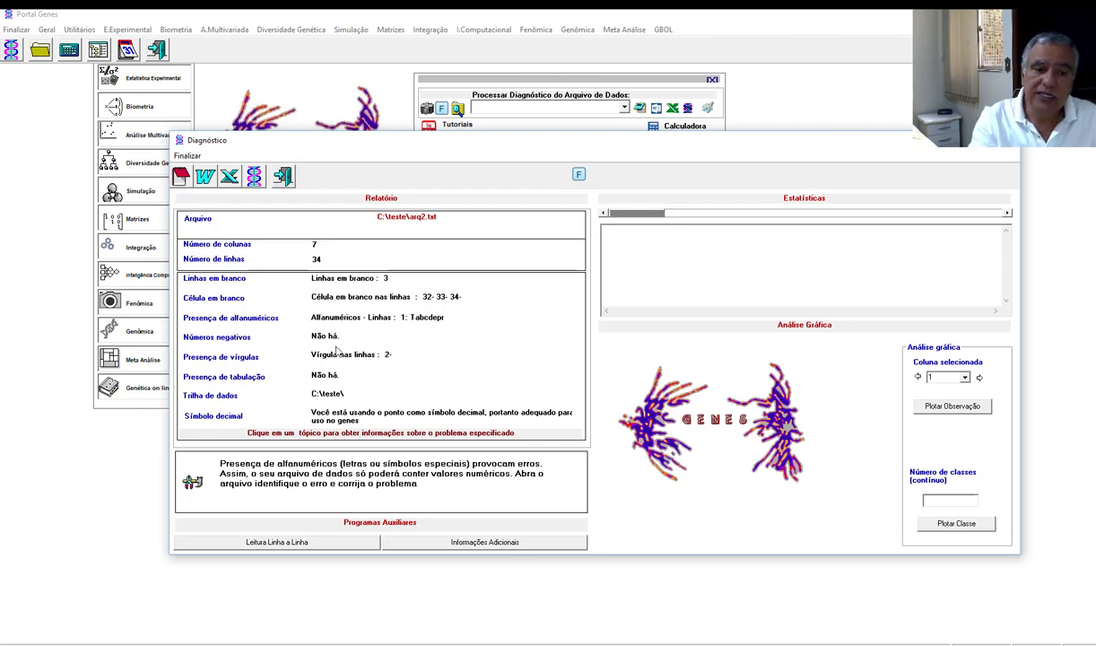
Step: Delete the header line T rep a b c d e from arq2 and correct the first row's third variable to 404.48
click(180, 176)
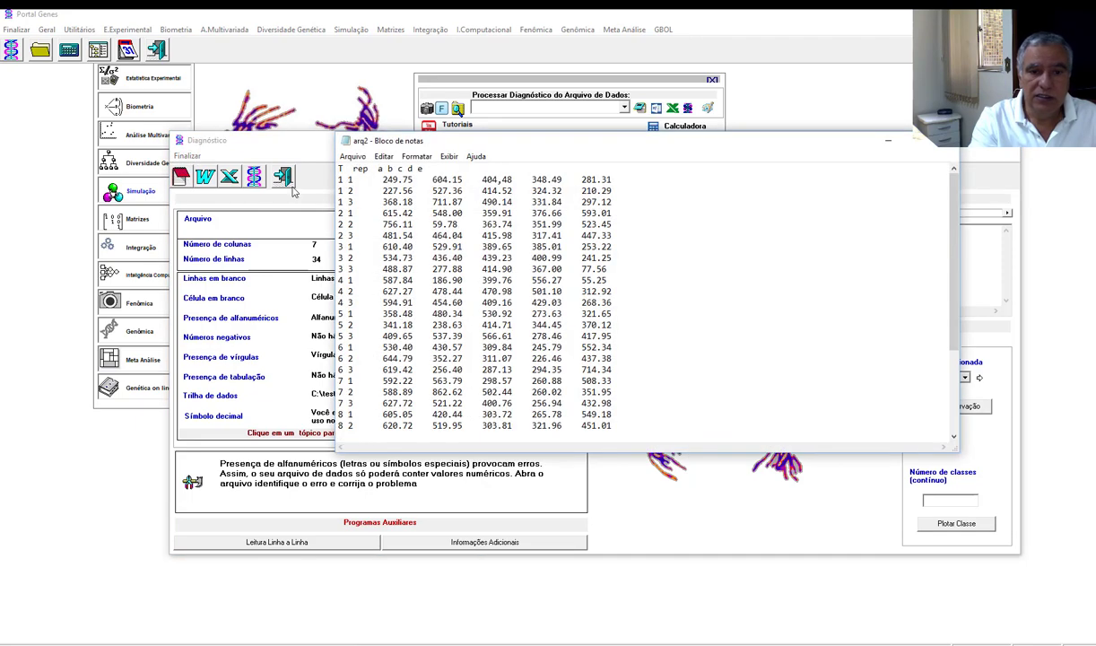
drag(433, 167, 327, 168)
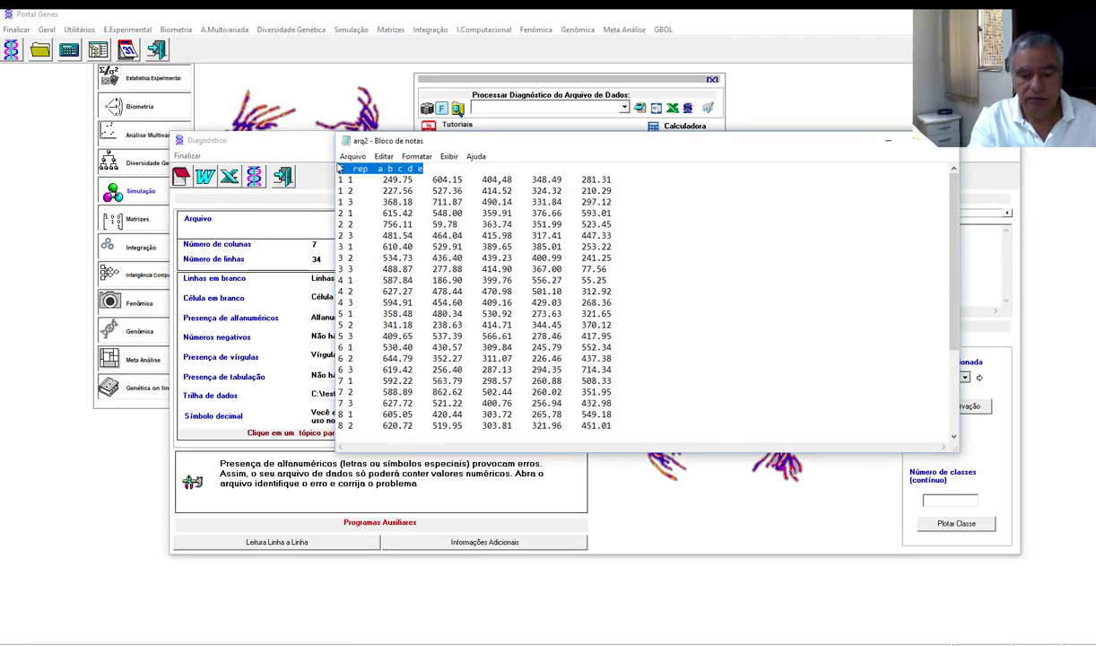
key(Delete)
key(Delete)
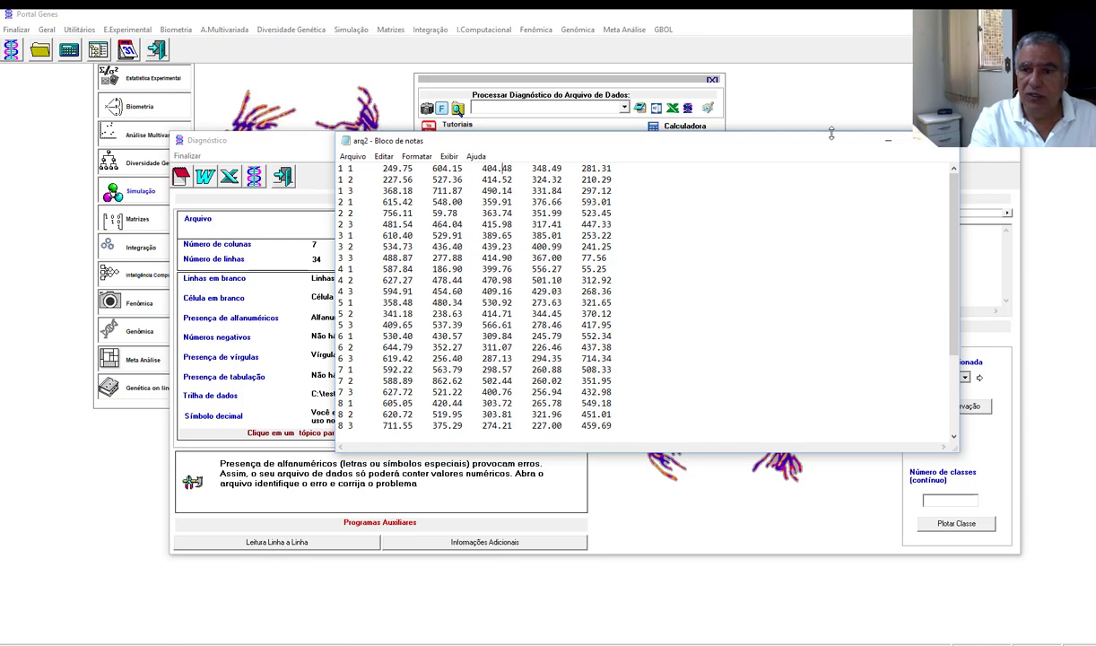
Step: Save the corrected arq2 and rerun its diagnosis, reading the explanation about blank cells
click(352, 156)
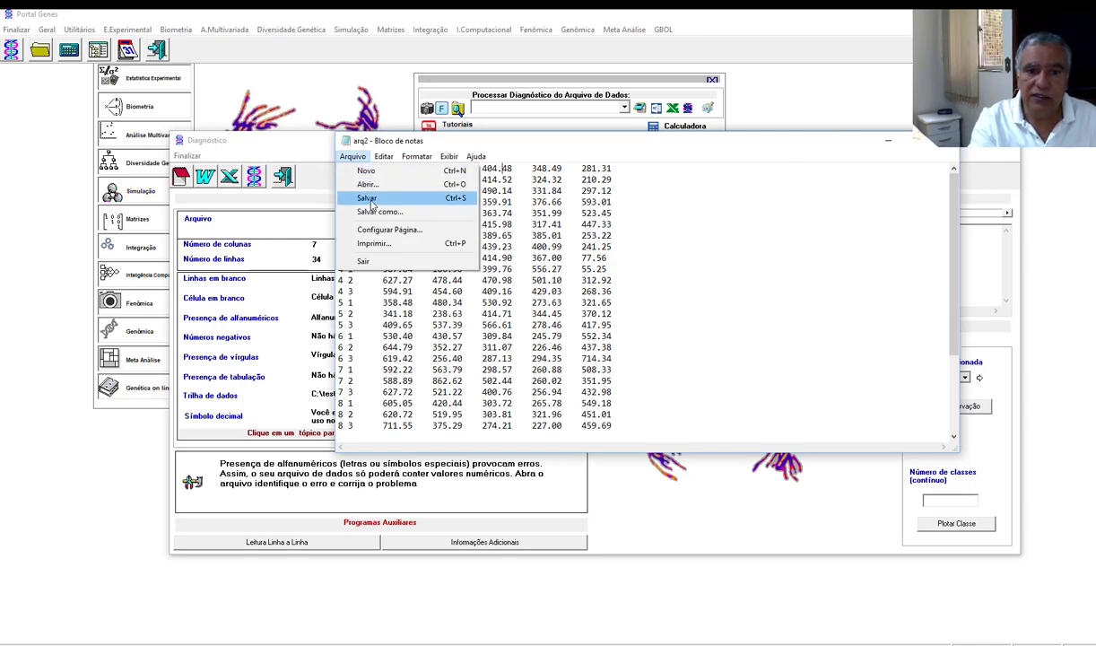
click(371, 199)
click(919, 142)
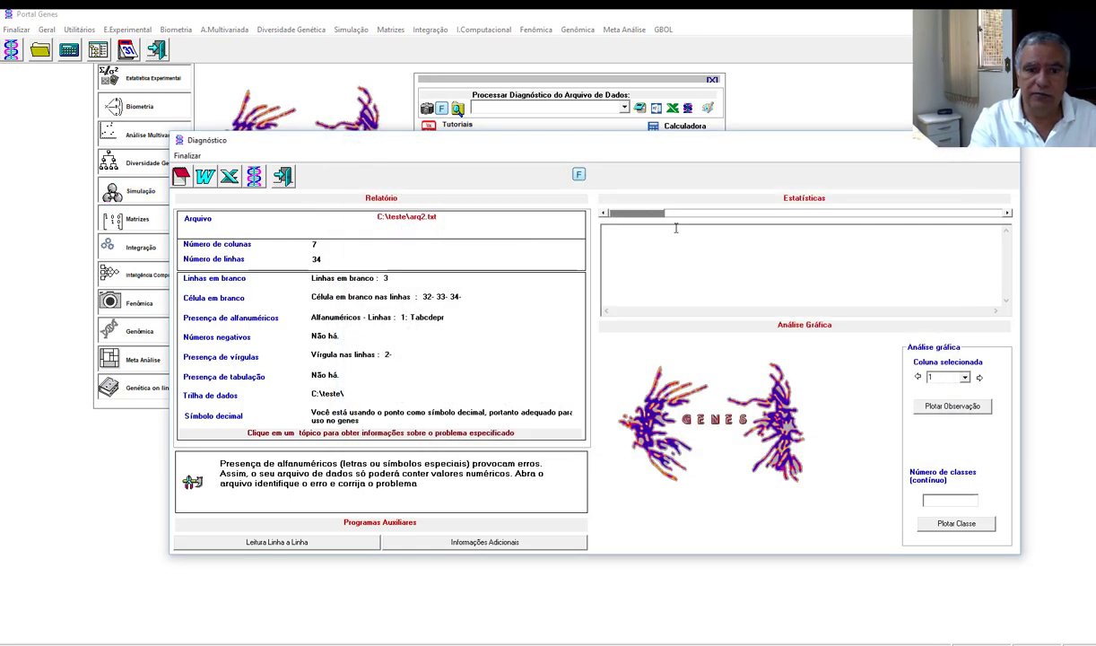
click(282, 176)
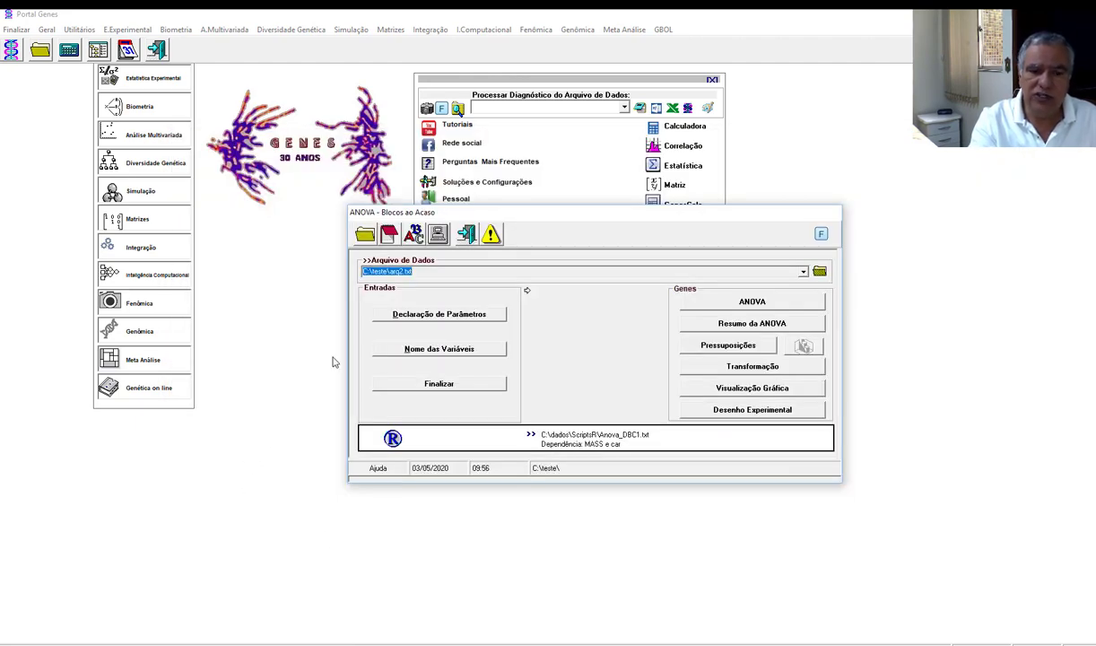
click(396, 261)
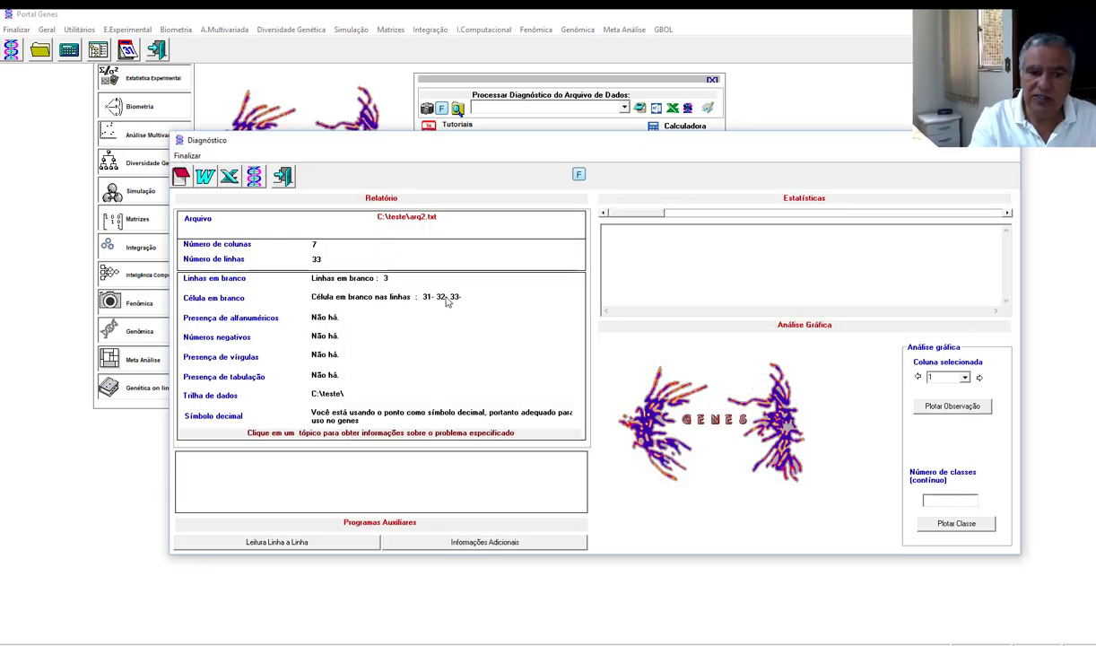
click(207, 288)
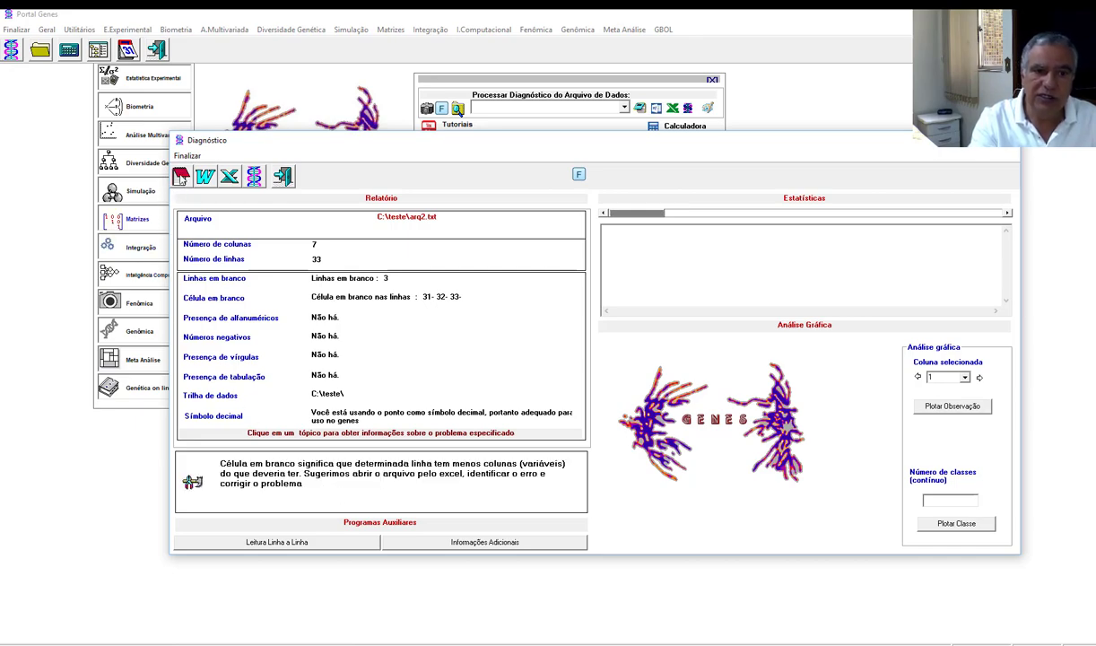
Step: Delete the blank lines after the last data row in arq2
click(180, 175)
scroll(642, 360, down, 3)
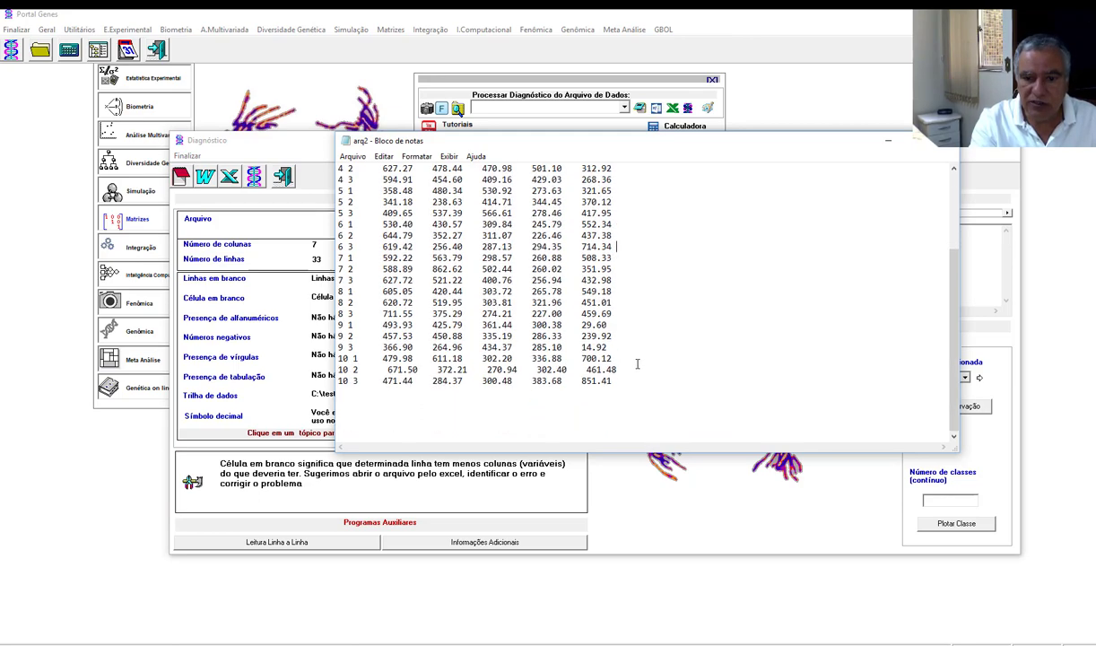
scroll(627, 375, up, 2)
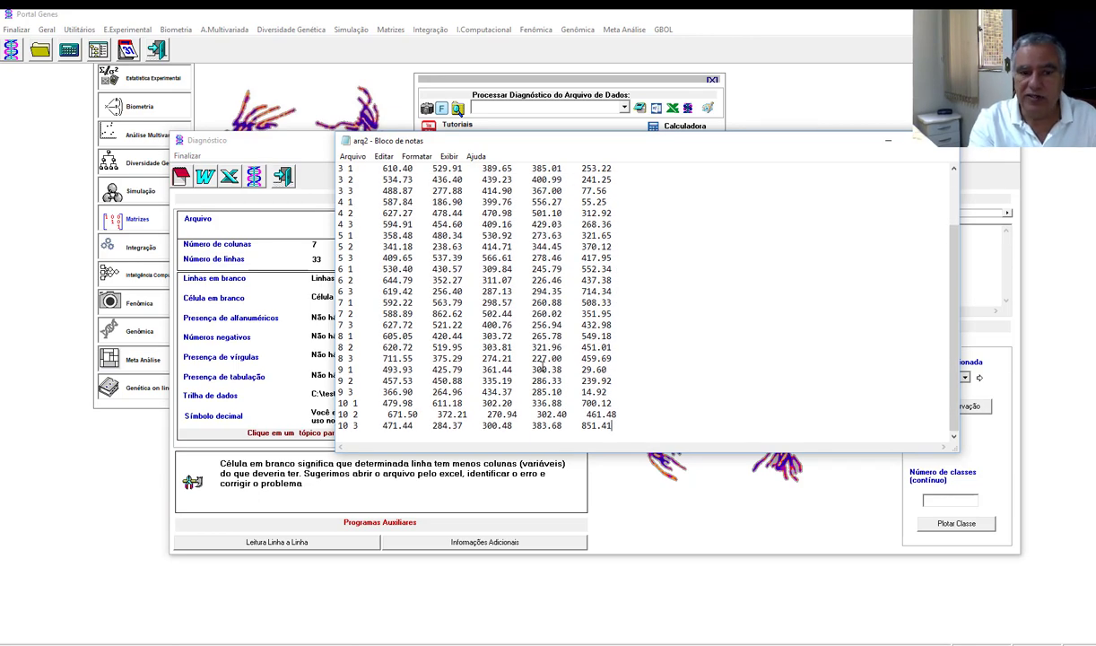
Step: Save arq2 without the blank lines and rerun the file diagnosis to check for remaining problems
click(353, 156)
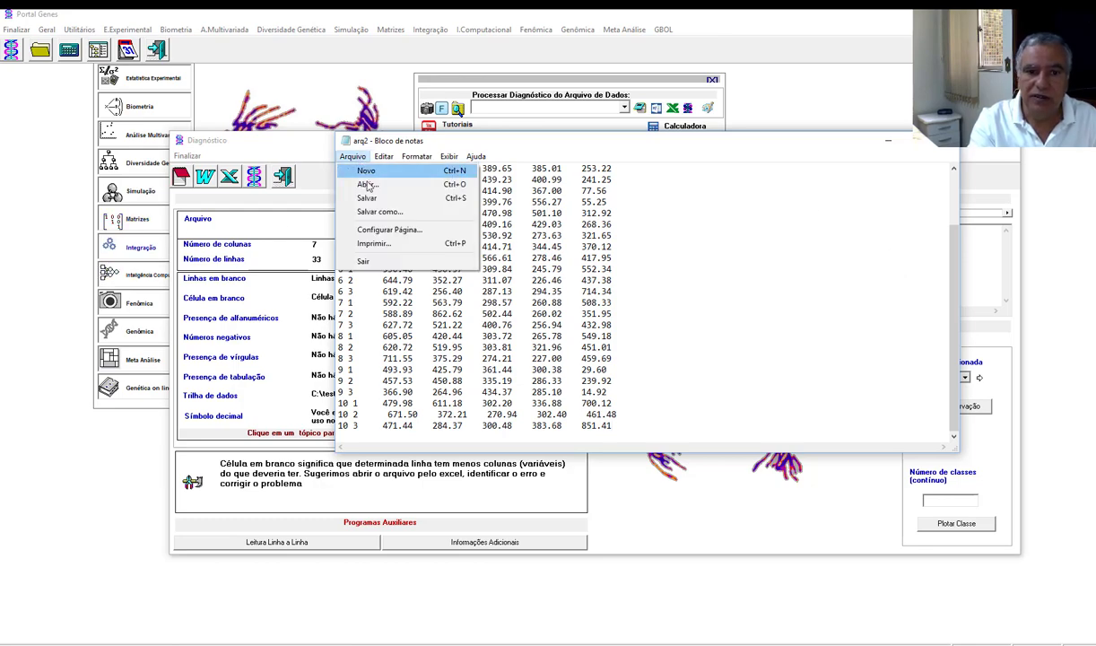
click(366, 197)
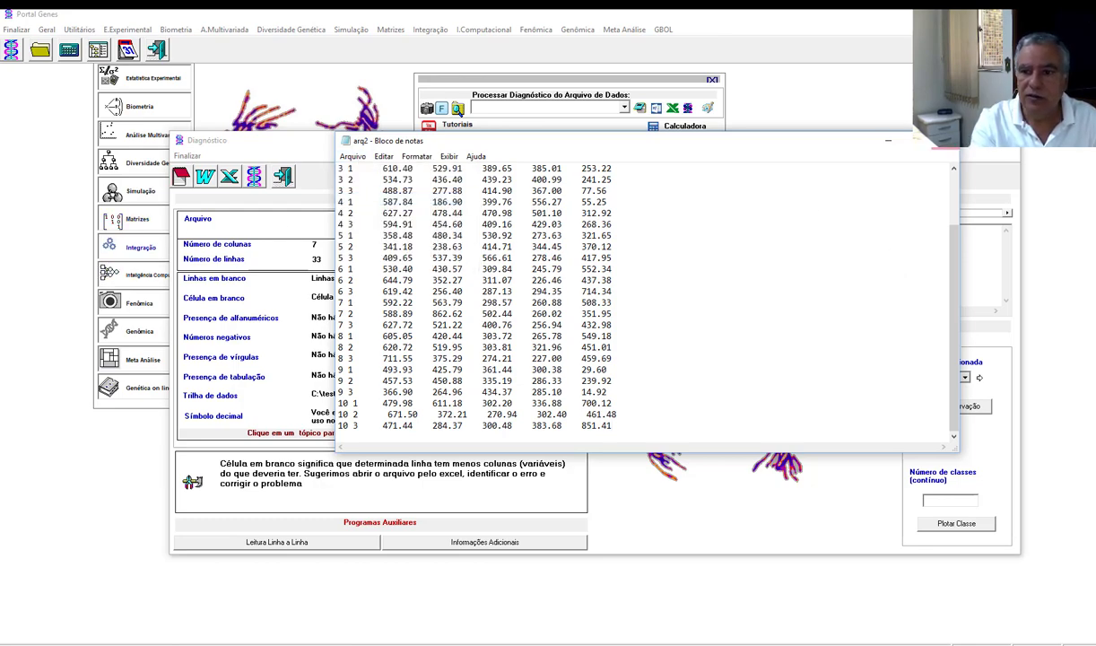
click(888, 141)
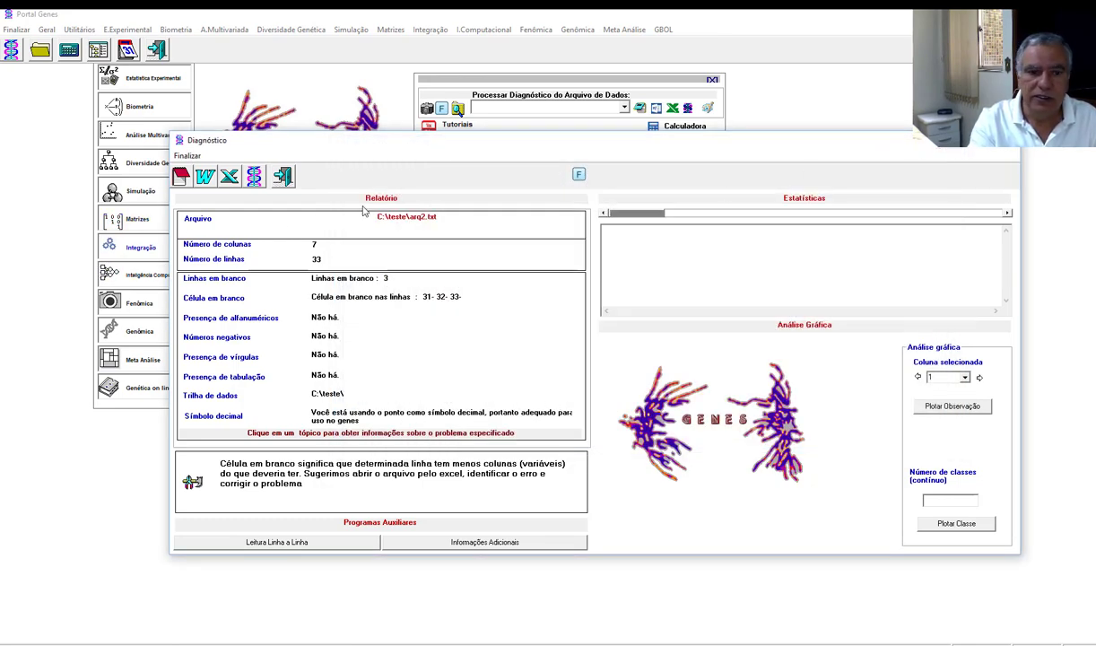
click(285, 176)
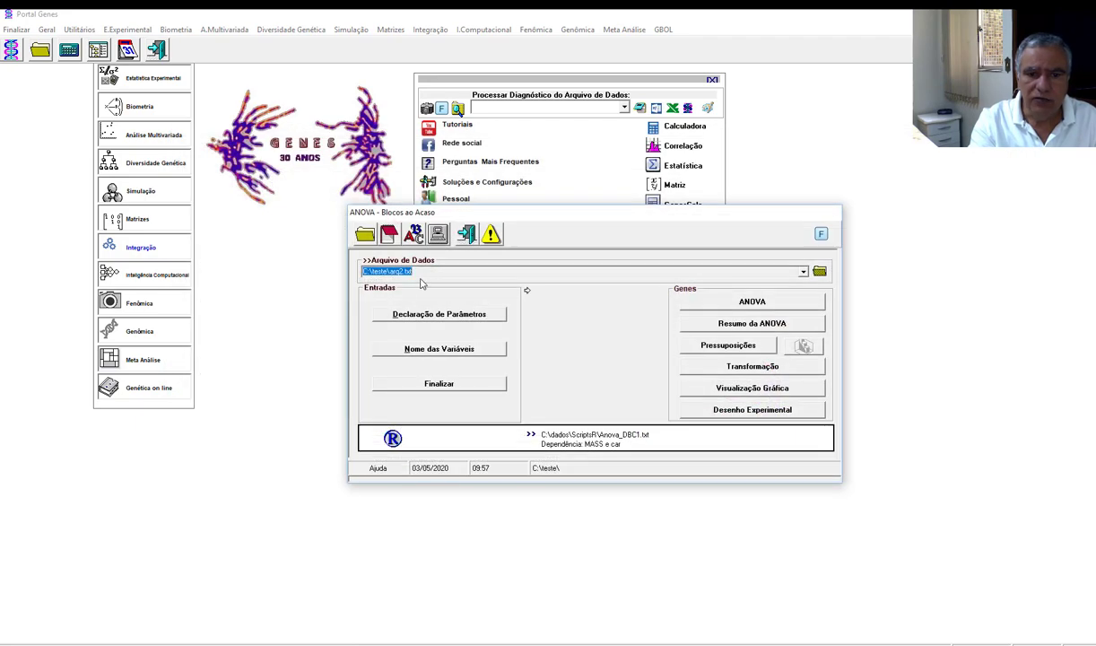
click(417, 263)
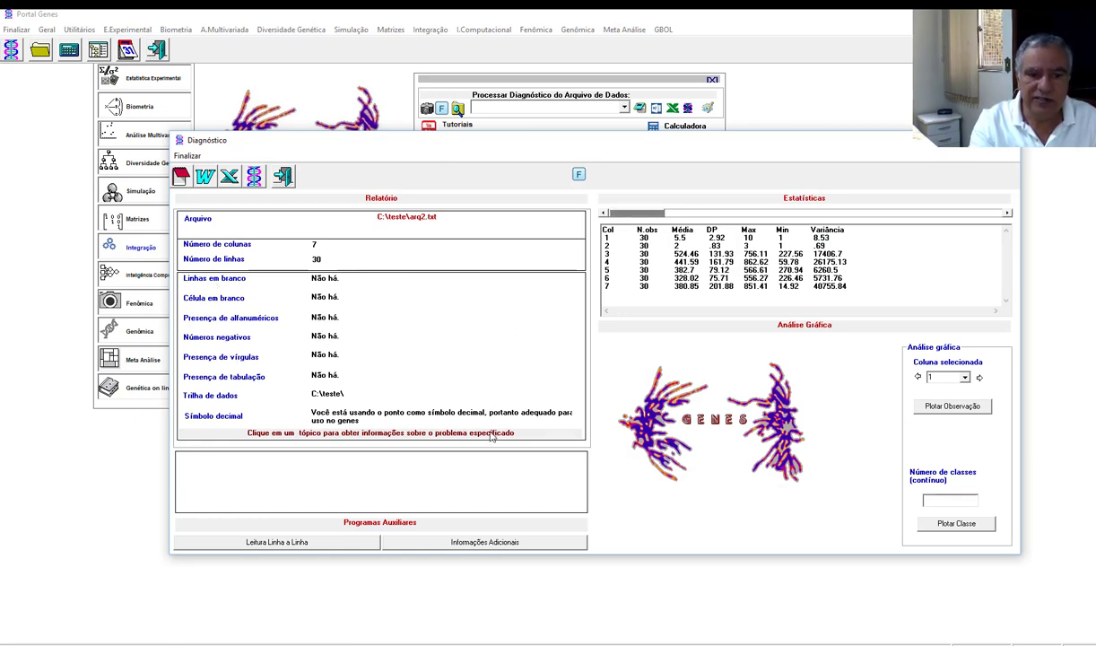
click(283, 177)
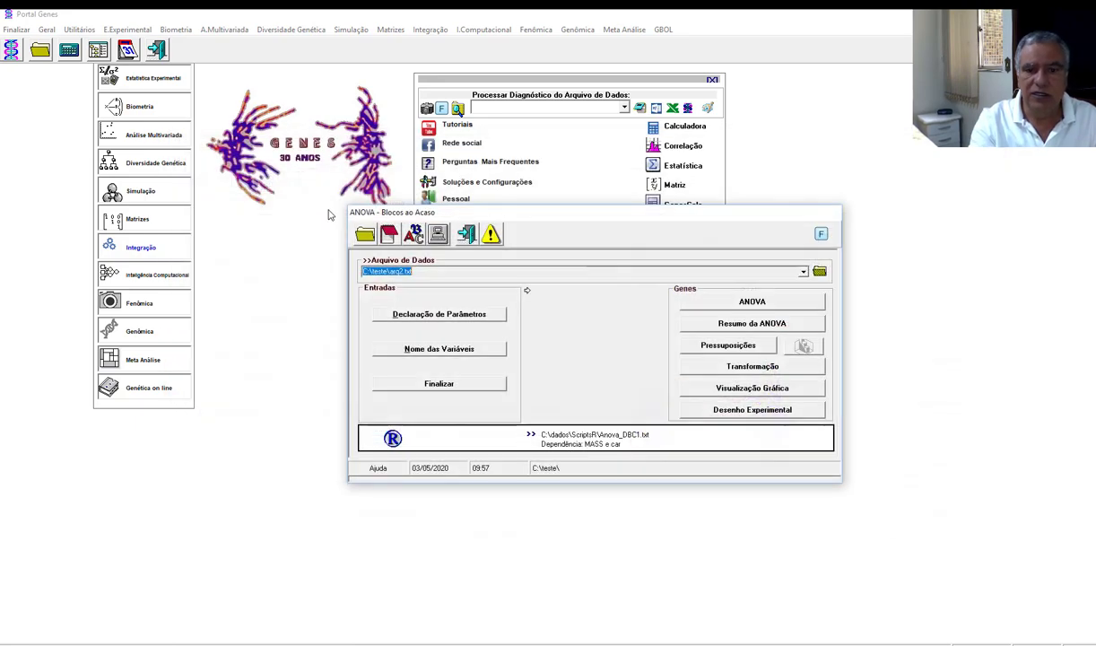
Step: Declare the parameters for arq2.txt as 5 variables, 10 genotypes and 3 blocks
click(414, 350)
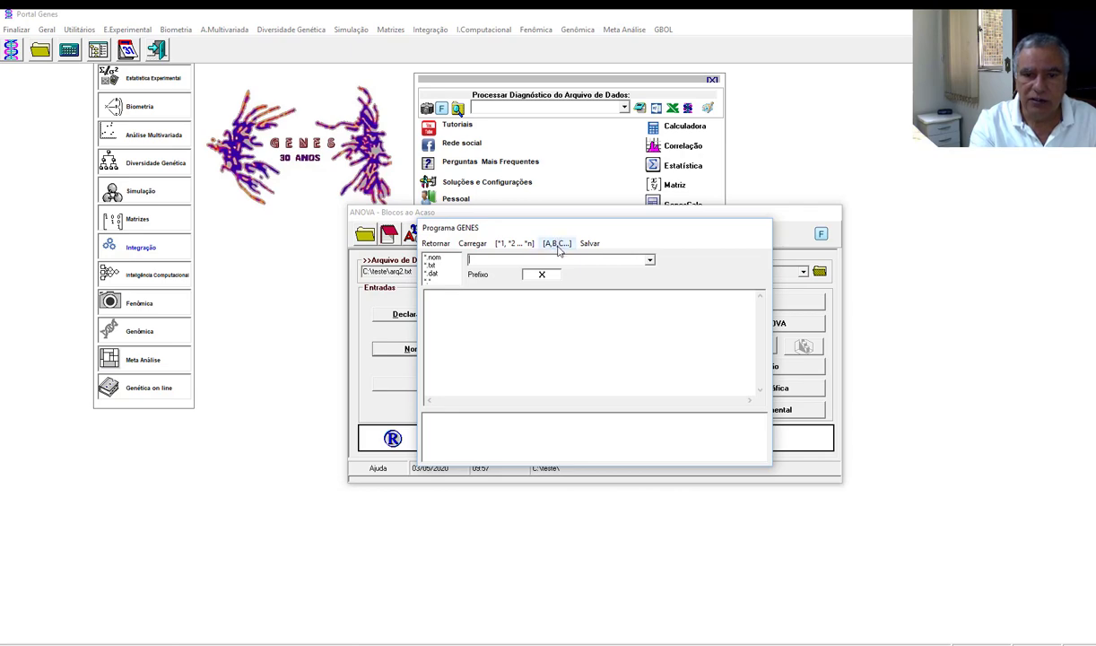
click(436, 244)
click(429, 314)
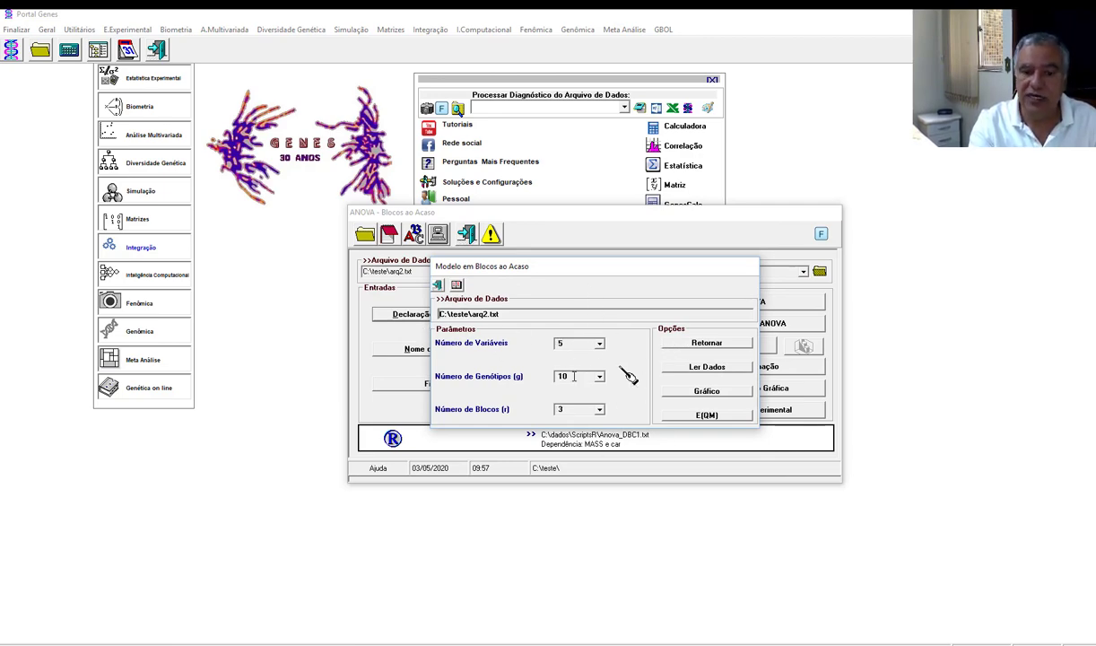
click(705, 343)
Step: Name the five variables with the letters A B C D E and save the names
click(482, 356)
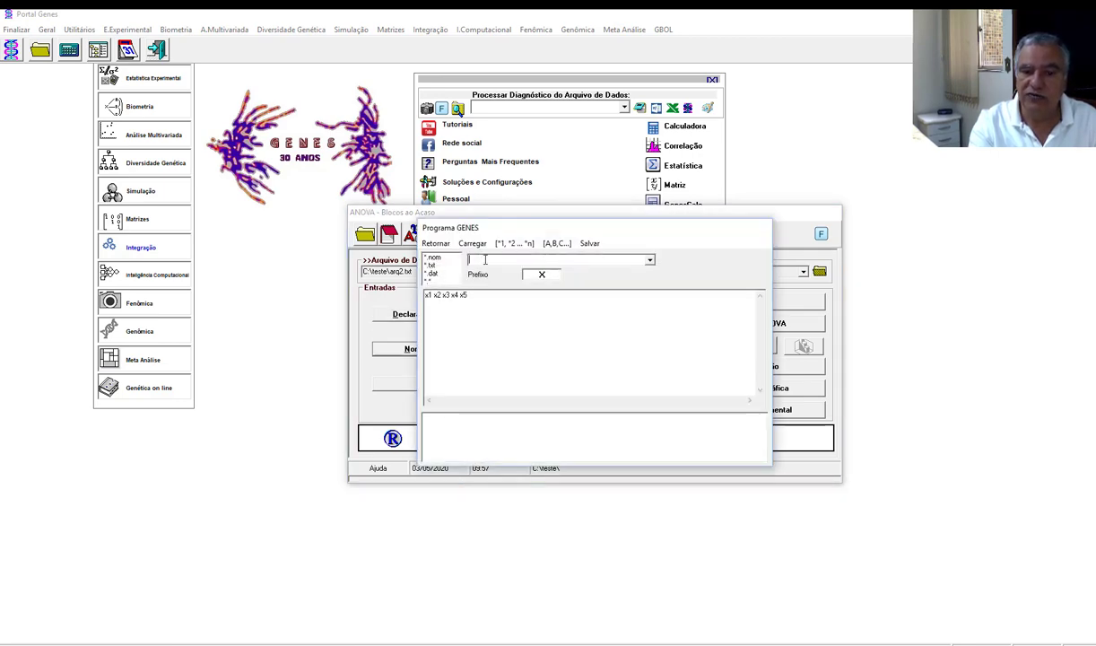
click(557, 243)
click(590, 243)
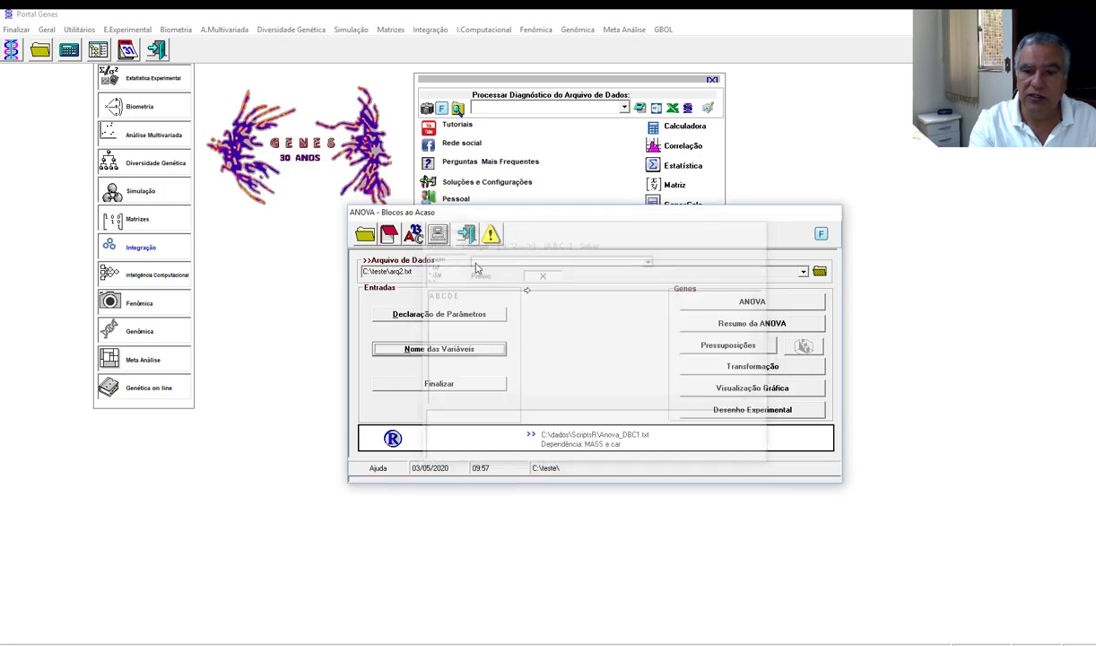
Step: Run the ANOVA on arq2.txt and, after leaving the analysis, check the files in the teste folder
click(759, 304)
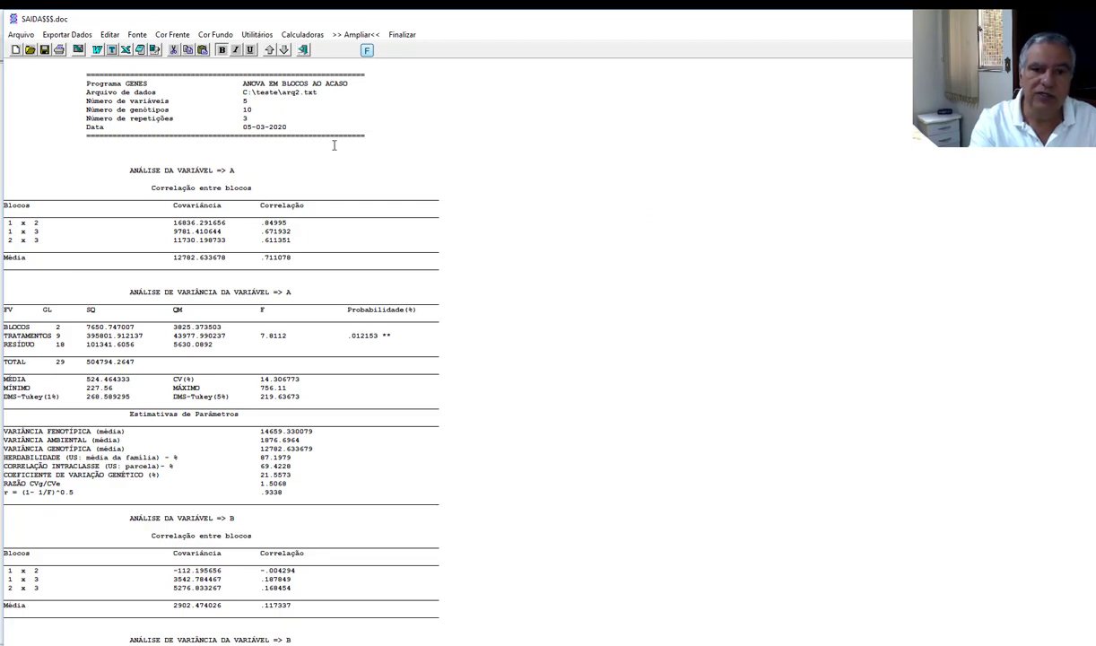
click(395, 34)
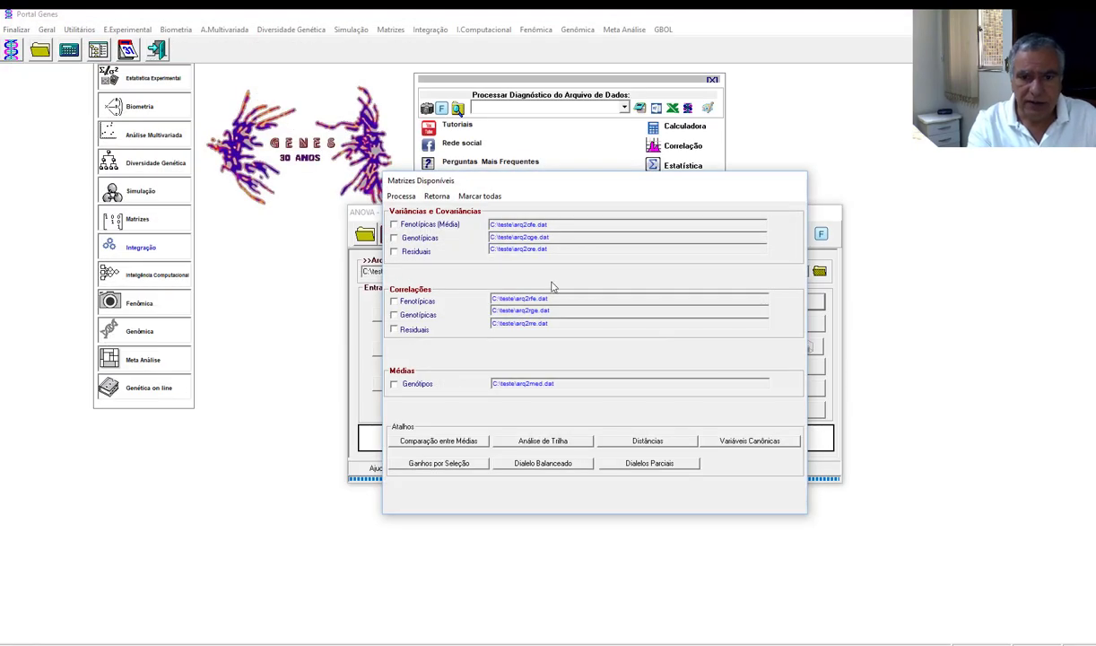
click(437, 195)
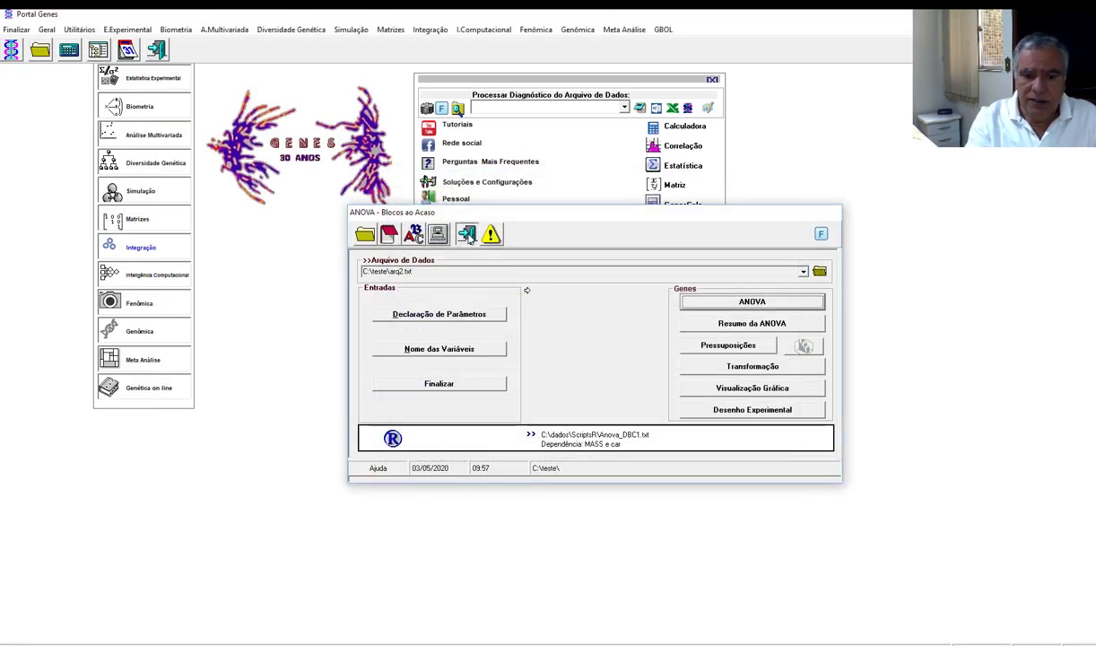
click(468, 234)
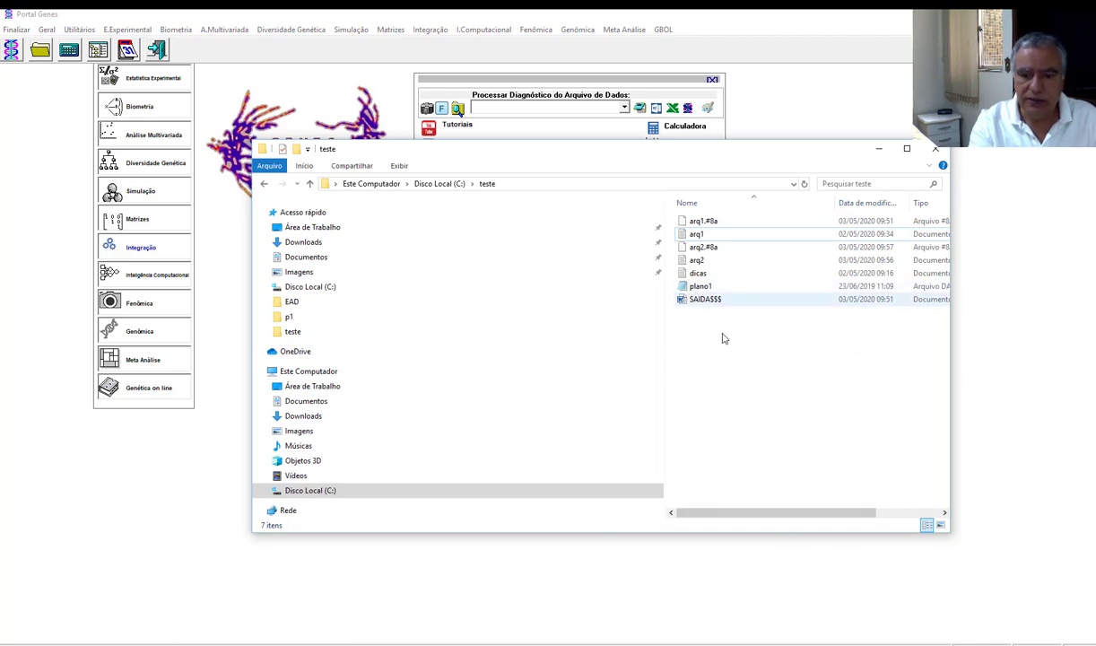
click(940, 154)
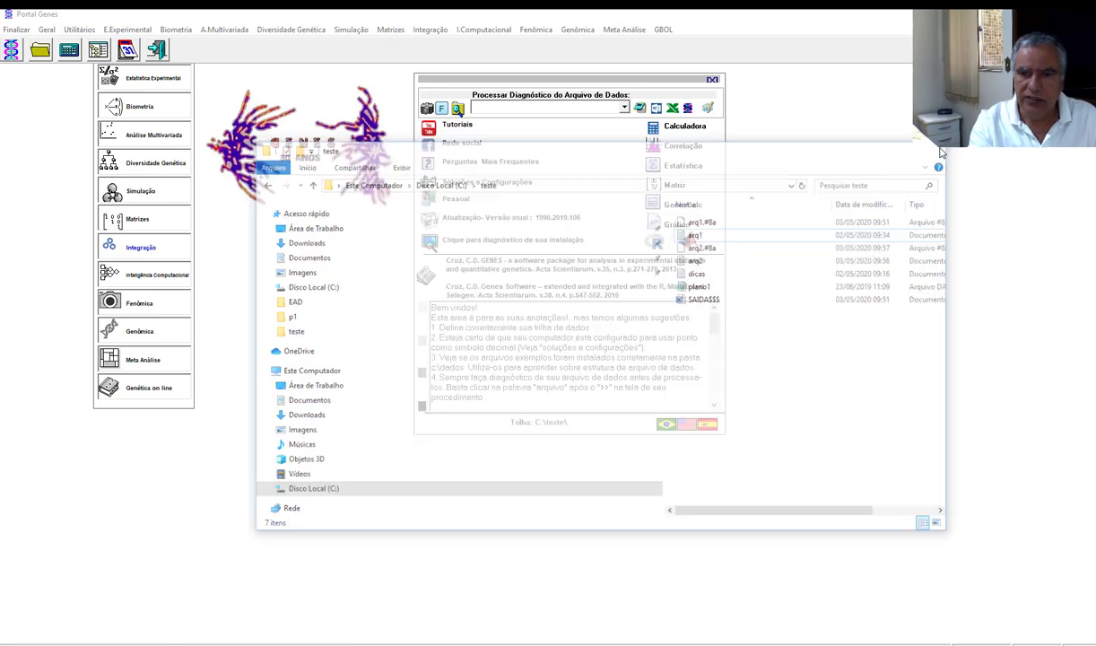
Step: Select arq1.txt from the teste folder as the data file, open it in Excel and copy all its data, A1:G30
click(625, 108)
click(625, 108)
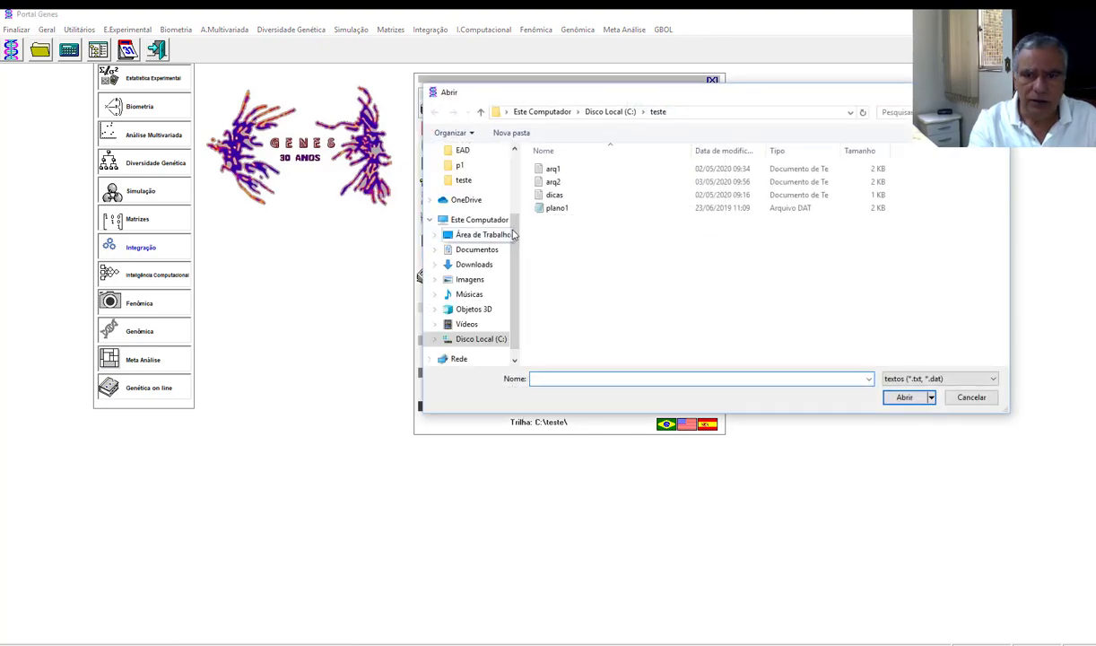
click(553, 181)
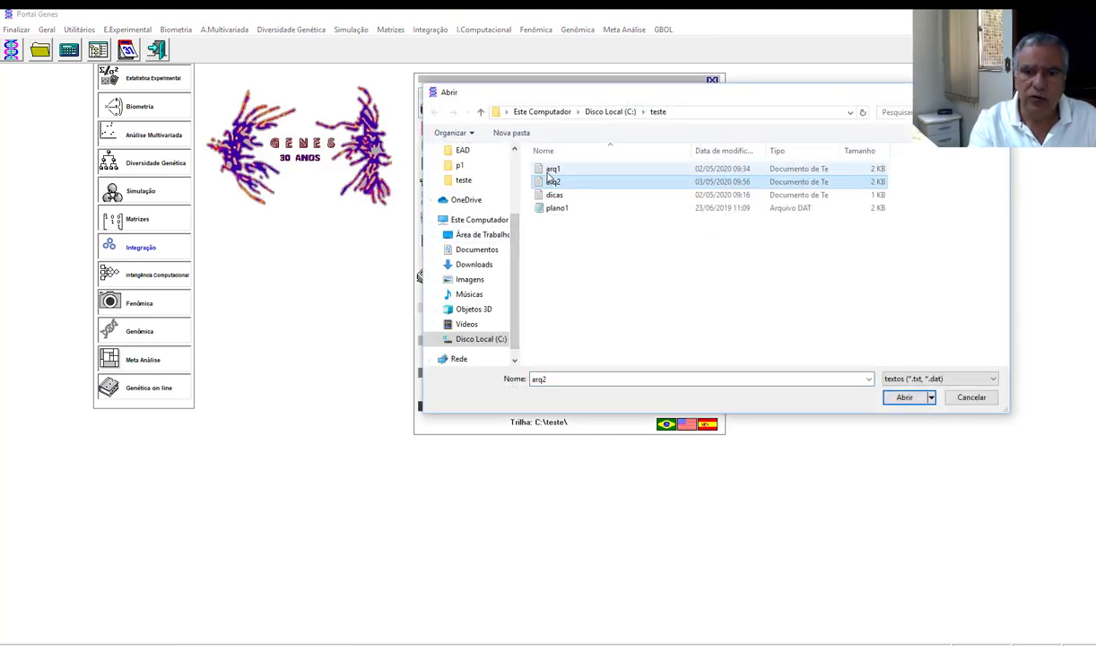
double_click(552, 168)
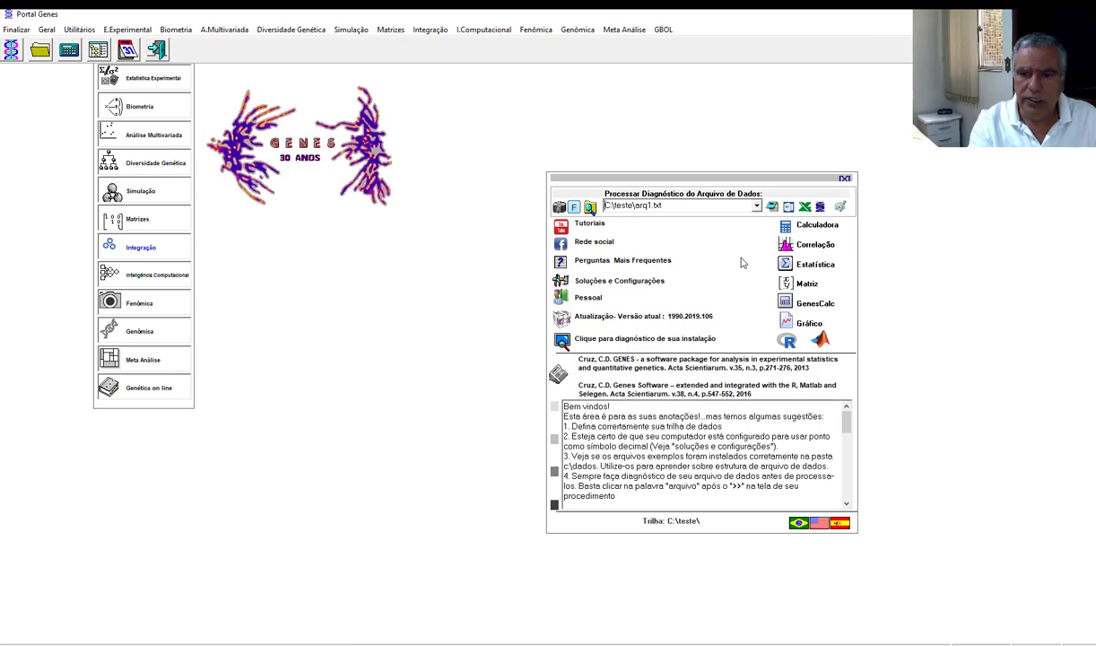
click(804, 207)
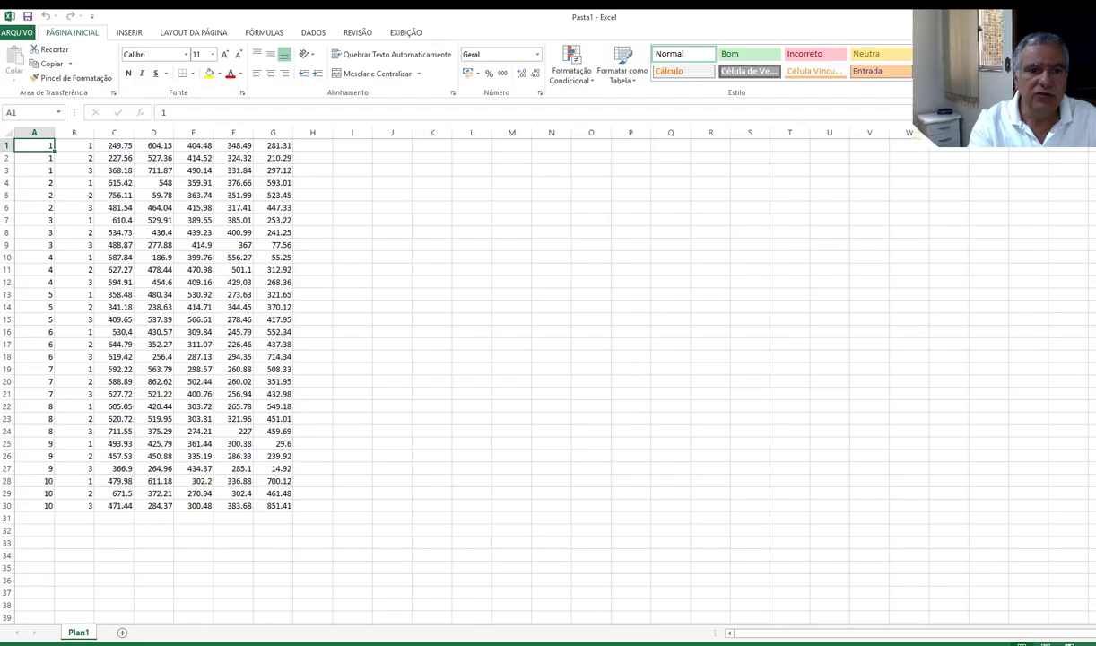
click(428, 257)
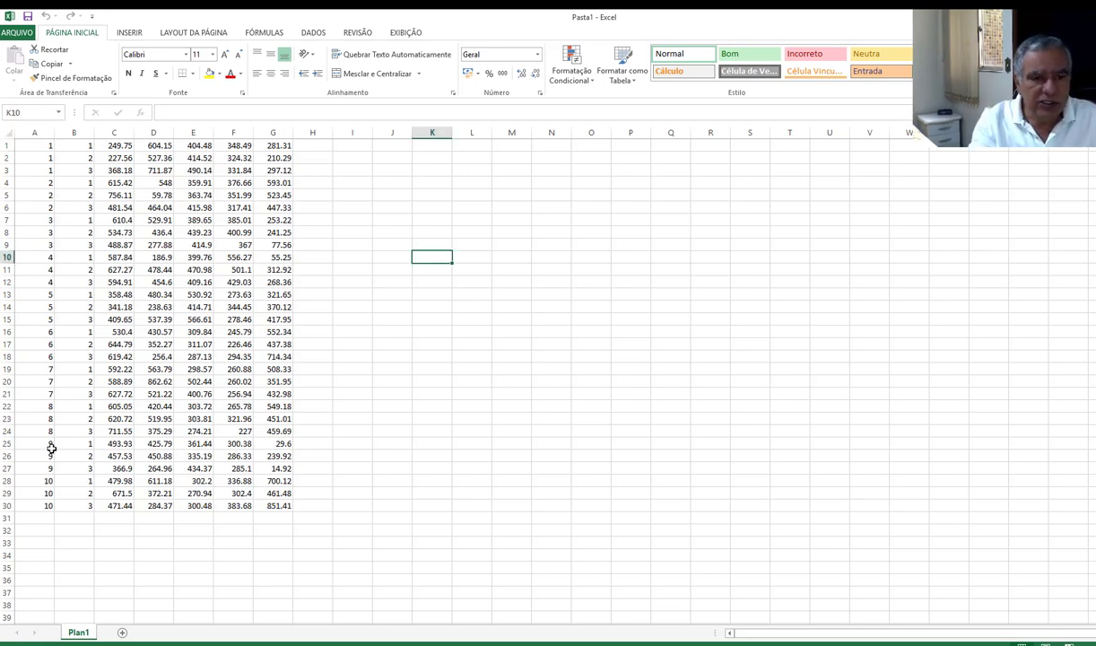
drag(41, 145, 256, 513)
key(ctrl+c)
key(super)
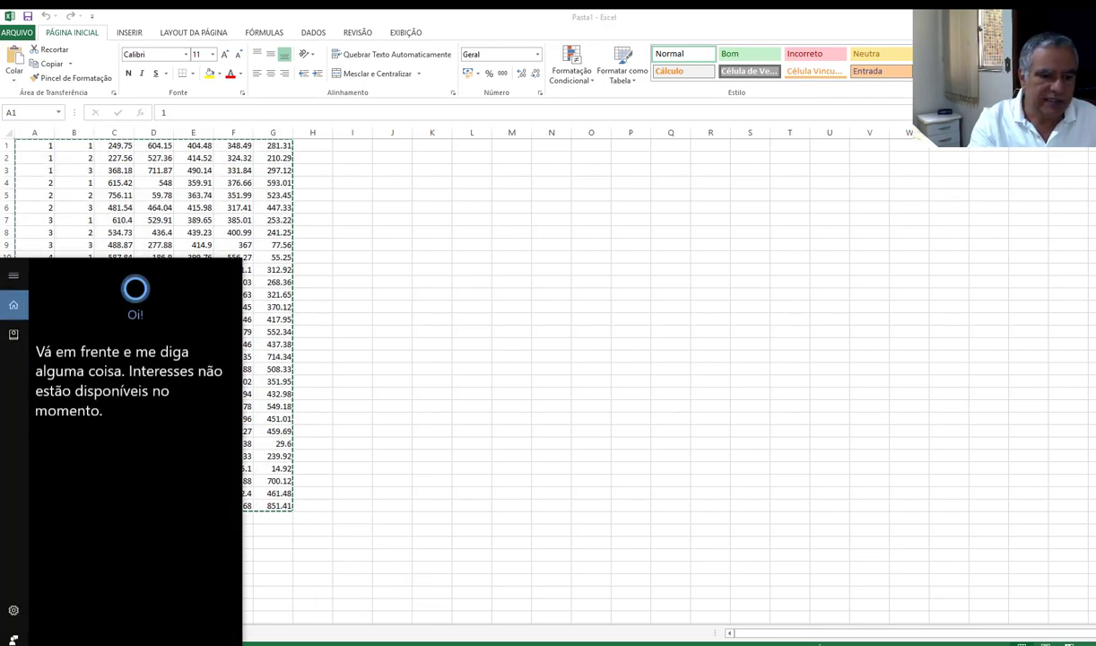
text(notapd)
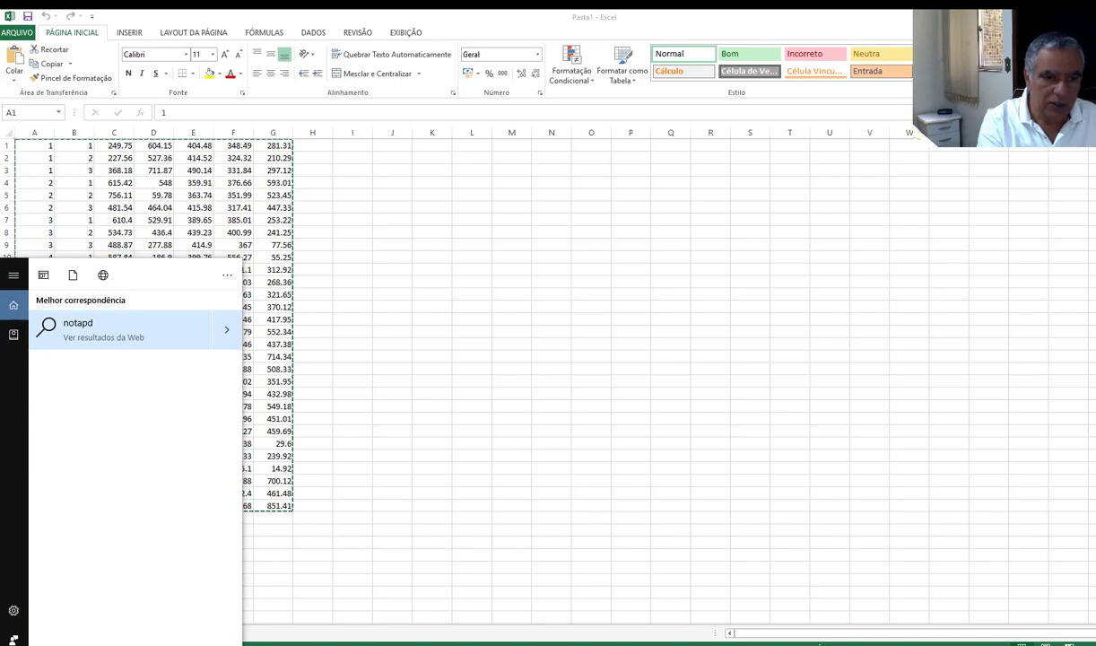
key(Return)
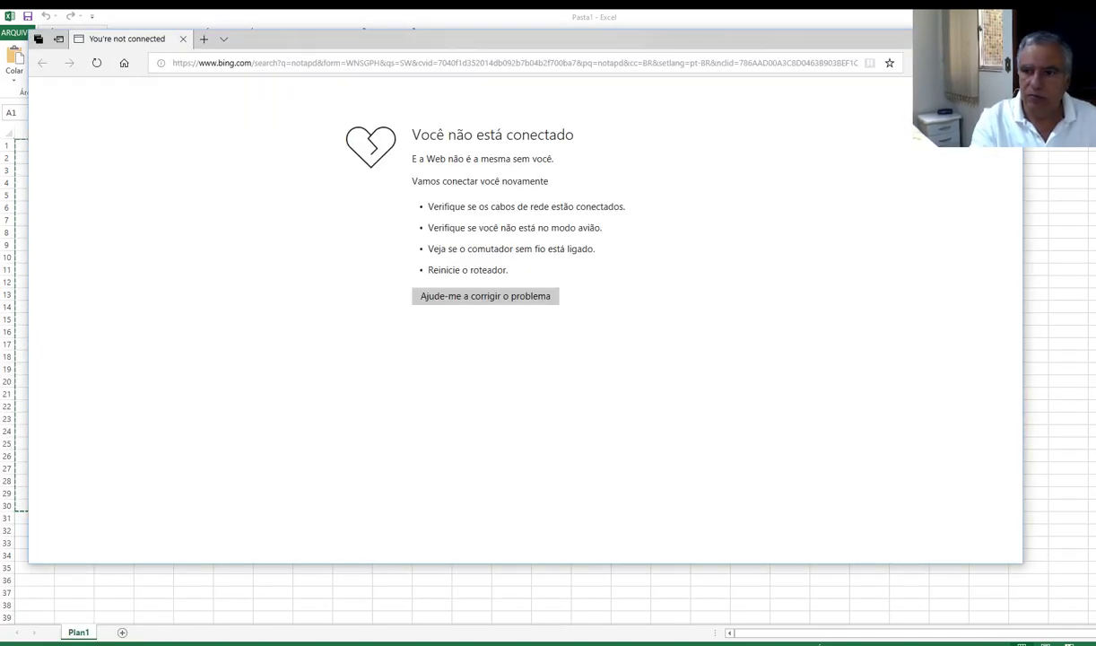
key(alt+F4)
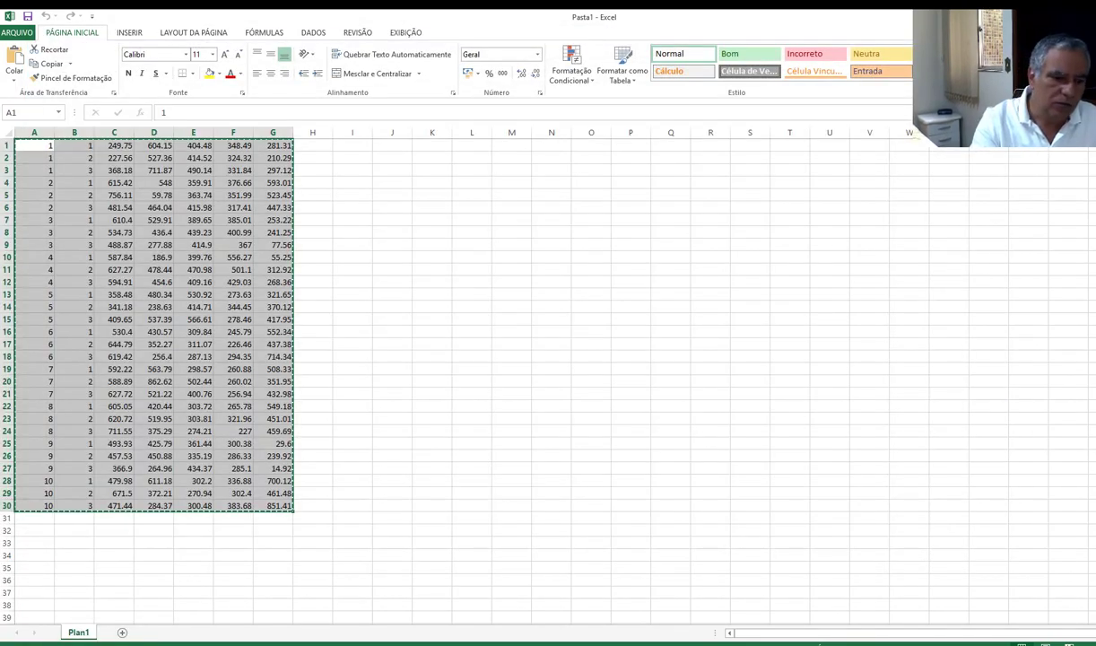
Step: Open Bloco de Notas, paste the copied Excel data into a new document and remove the trailing blank line
key(super+s)
text(no)
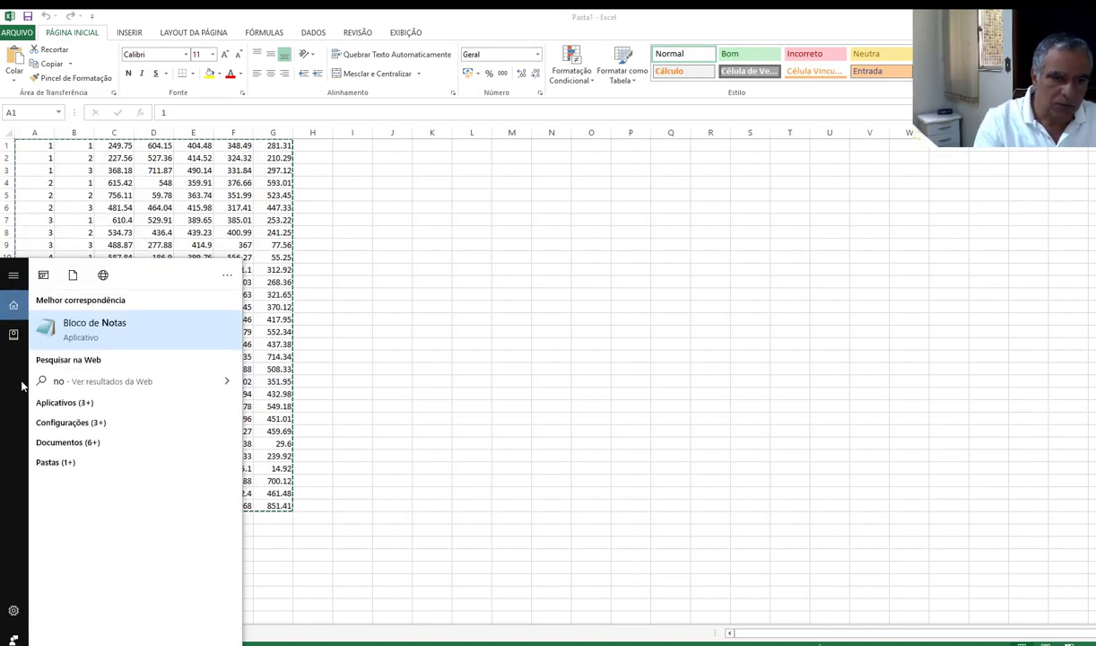
click(91, 330)
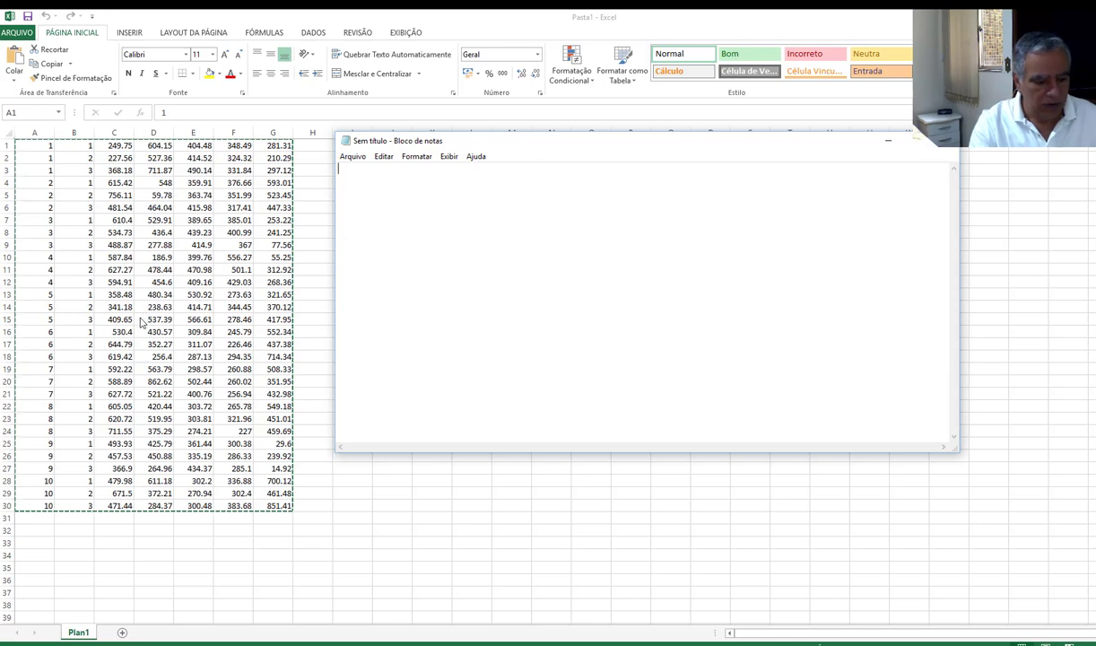
key(ctrl+v)
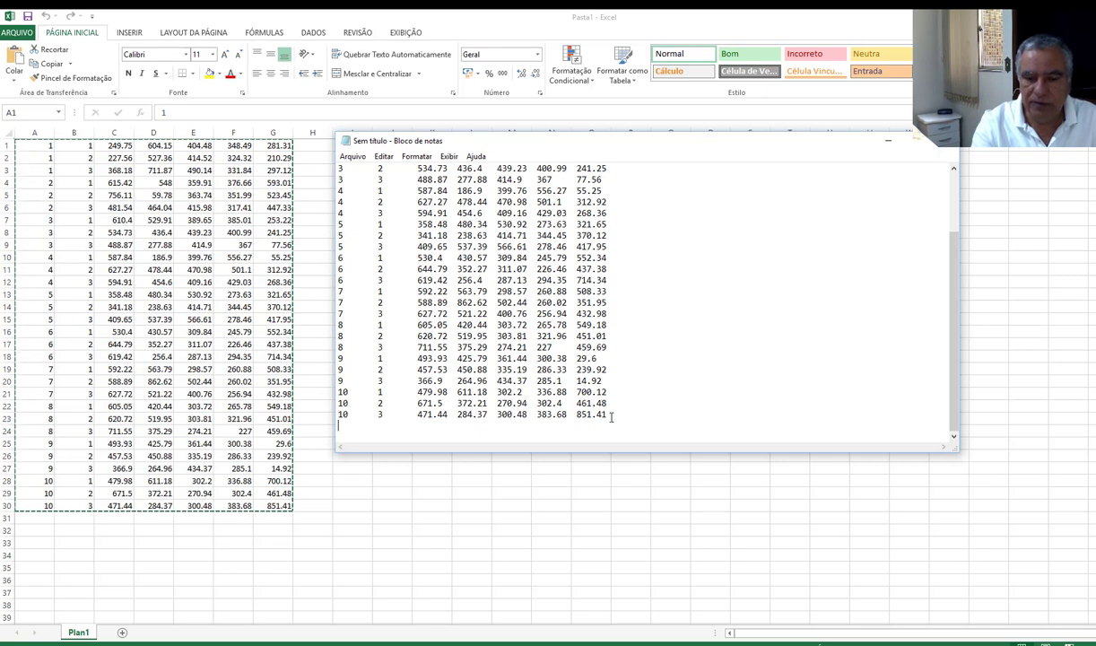
key(BackSpace)
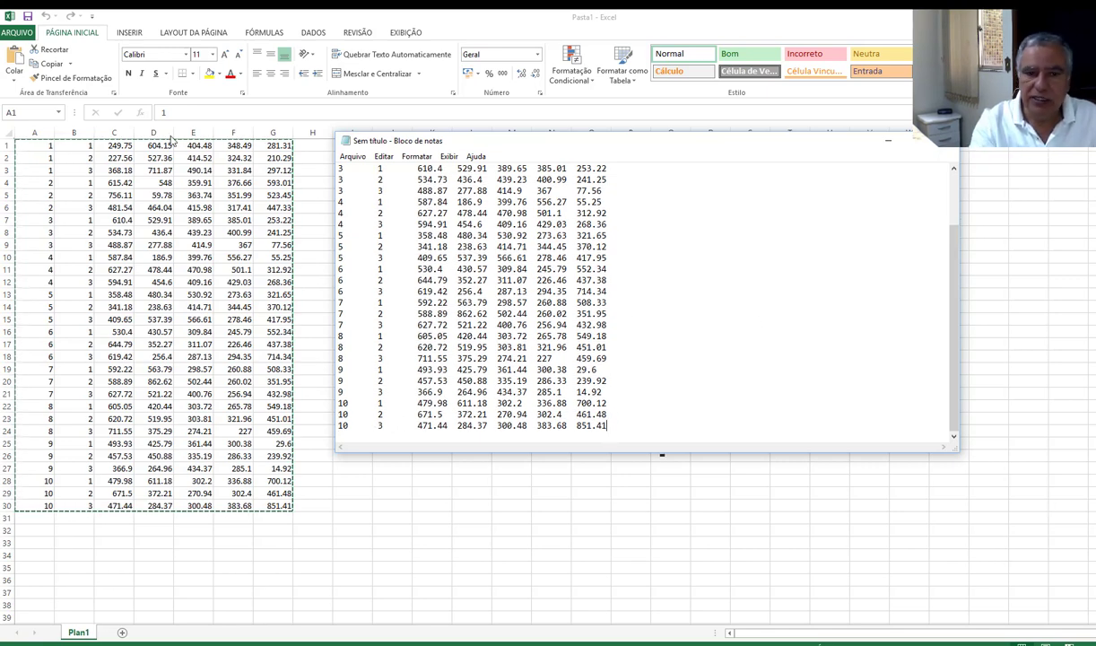
Step: Save the pasted data as arq3.txt in the teste folder
click(352, 156)
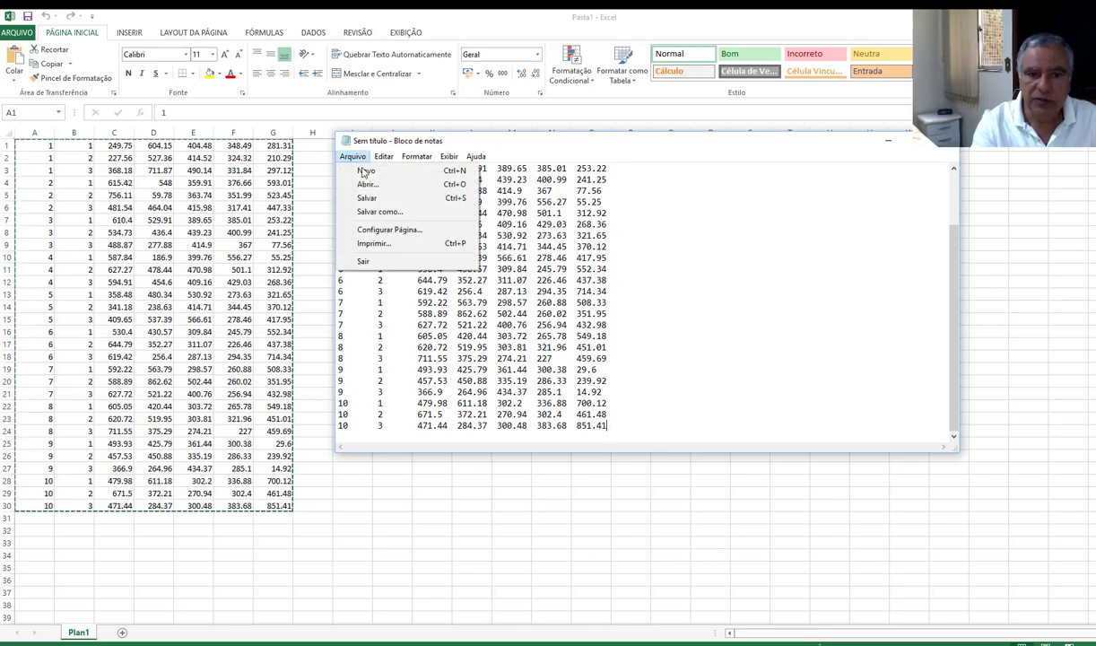
click(380, 212)
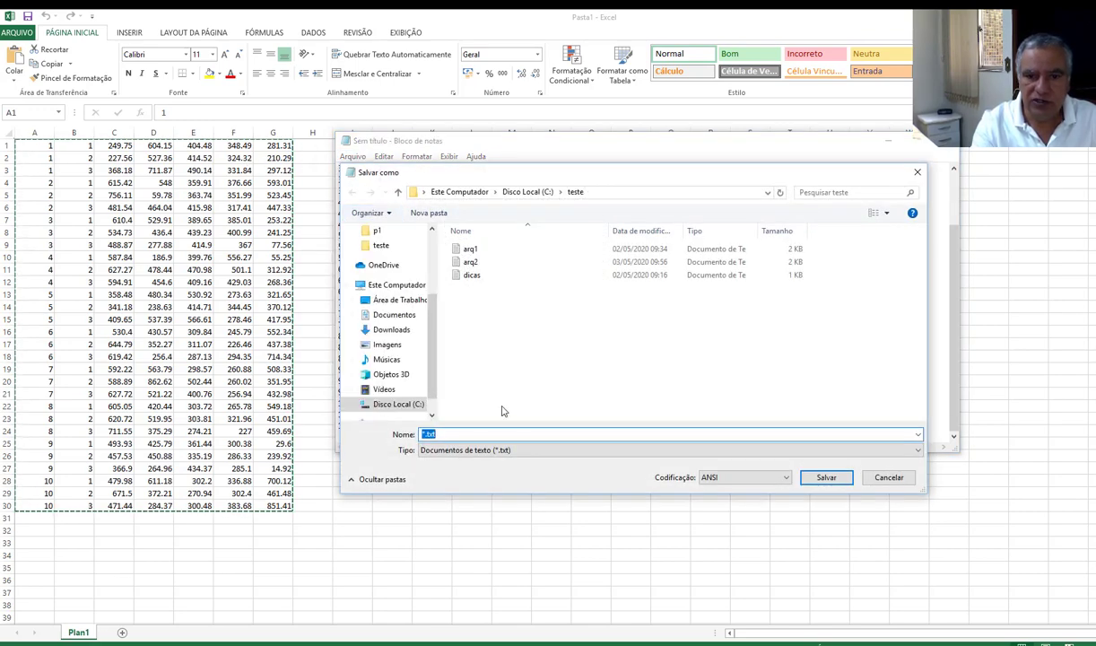
click(452, 433)
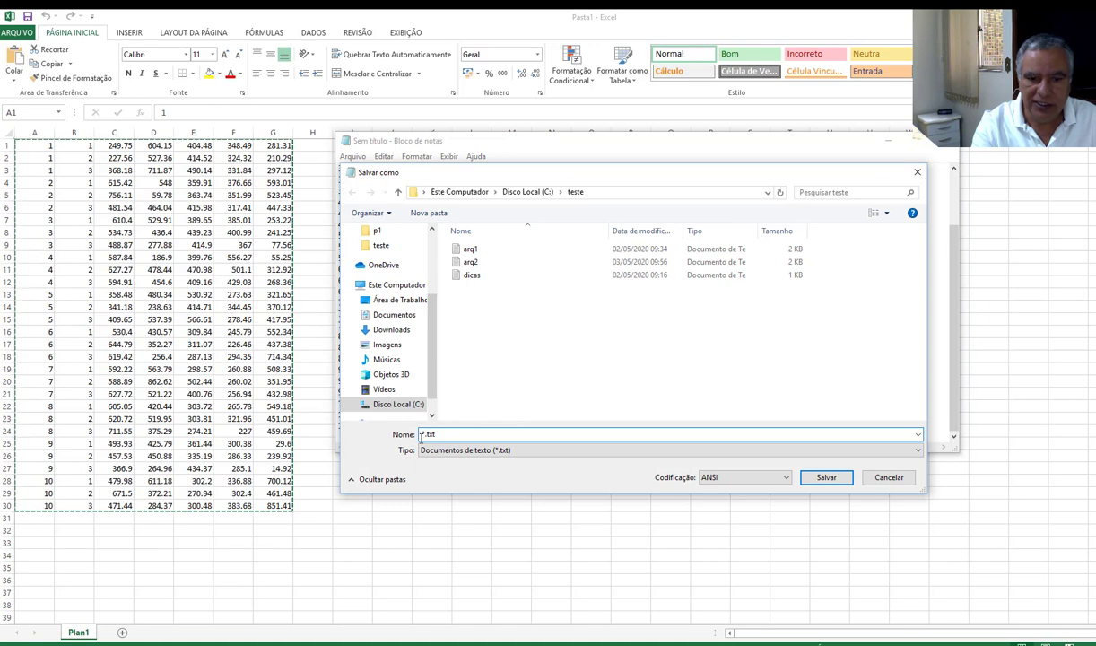
key(Home)
key(Delete)
text(arq)
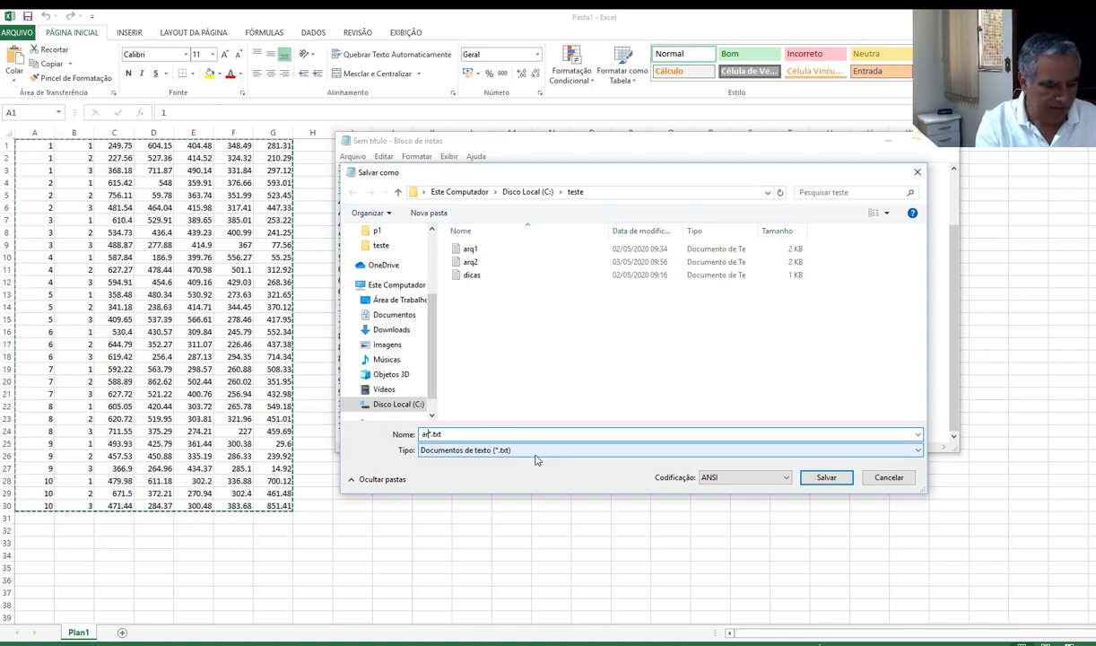
text(3)
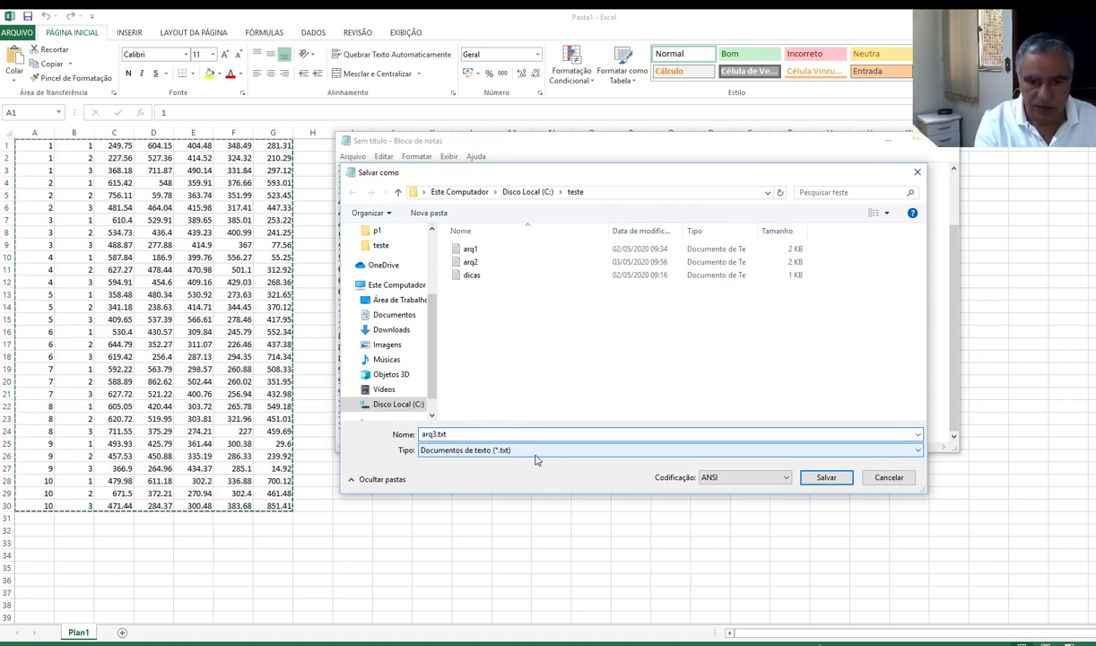
key(Return)
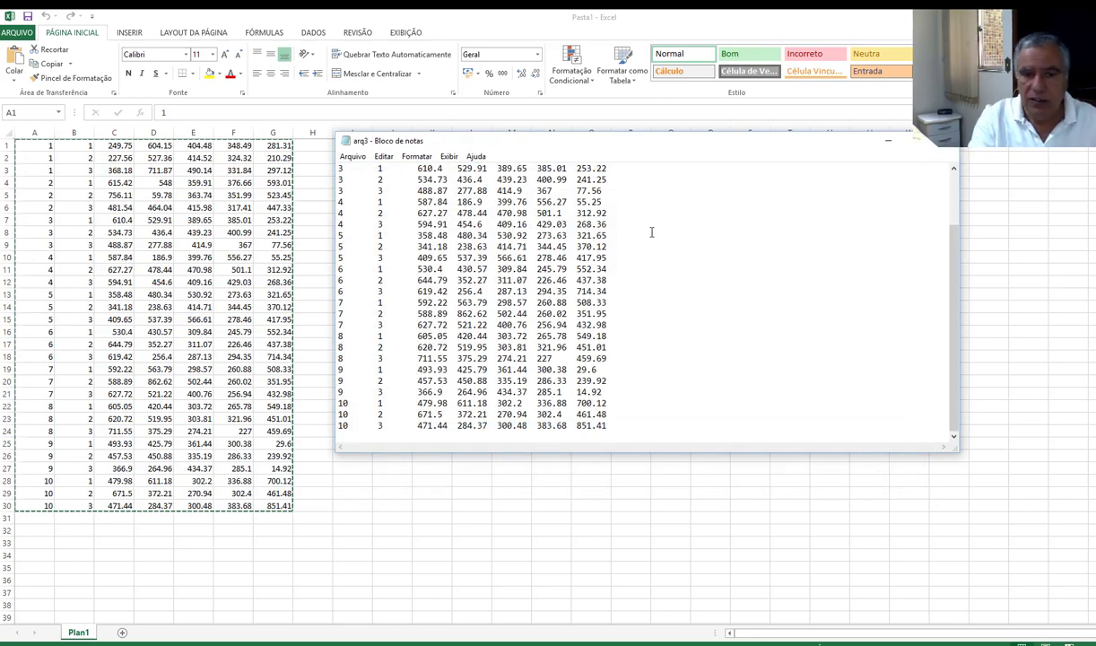
Step: Examine the arq3 text, checking the first and last rows, the spacing between columns and the layout of a data row
scroll(908, 233, up, 2)
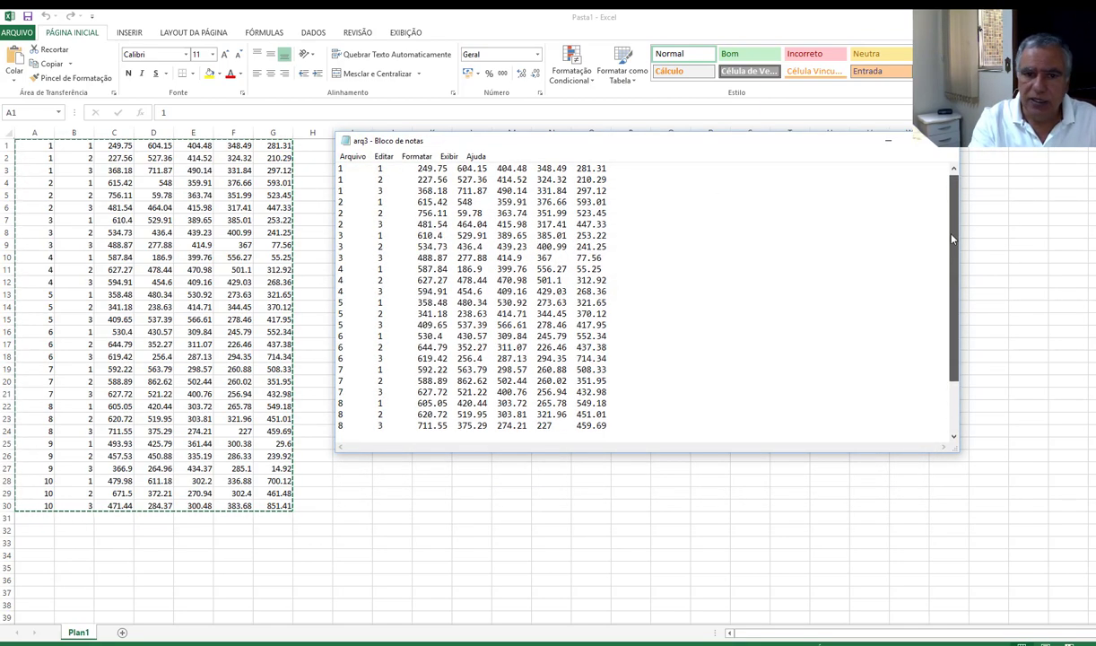
scroll(383, 300, down, 2)
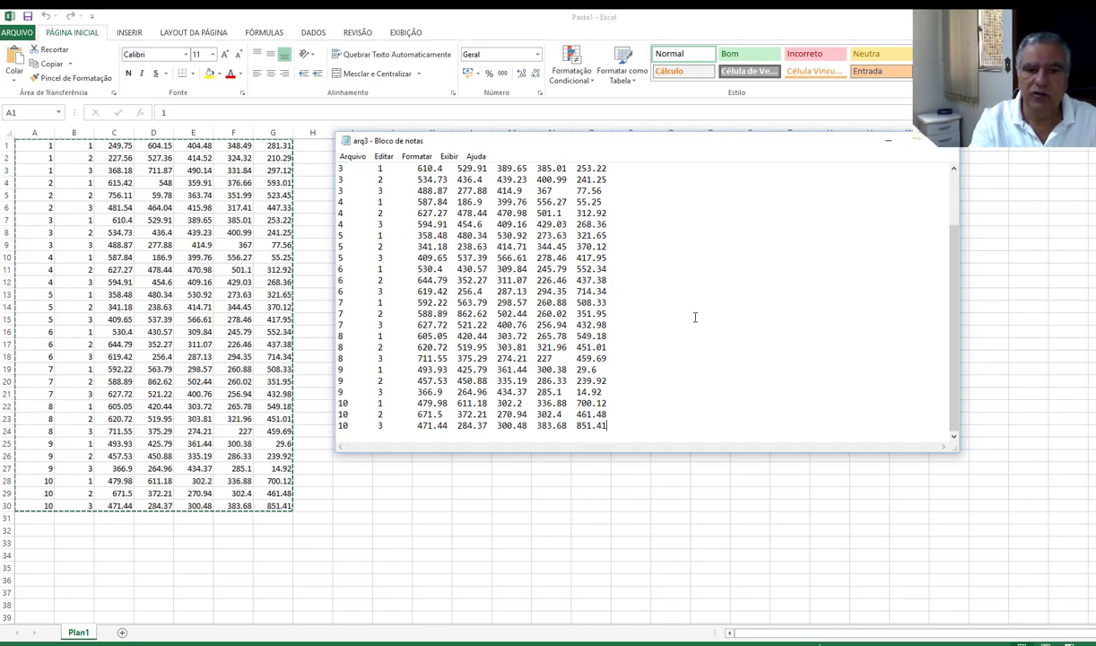
scroll(695, 316, up, 2)
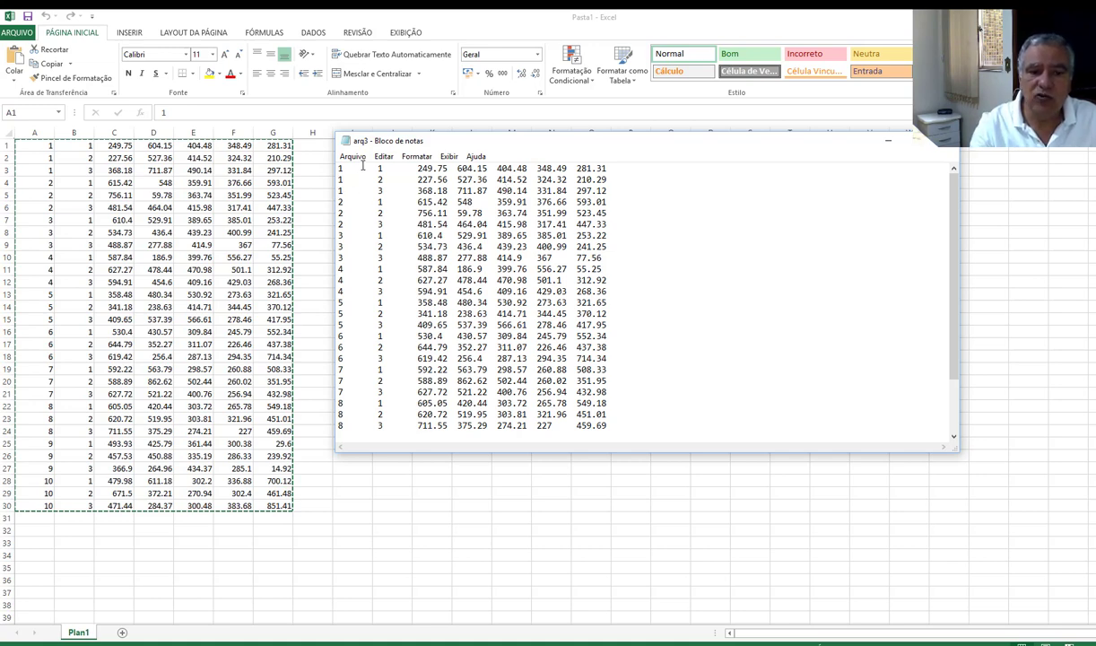
drag(342, 167, 417, 168)
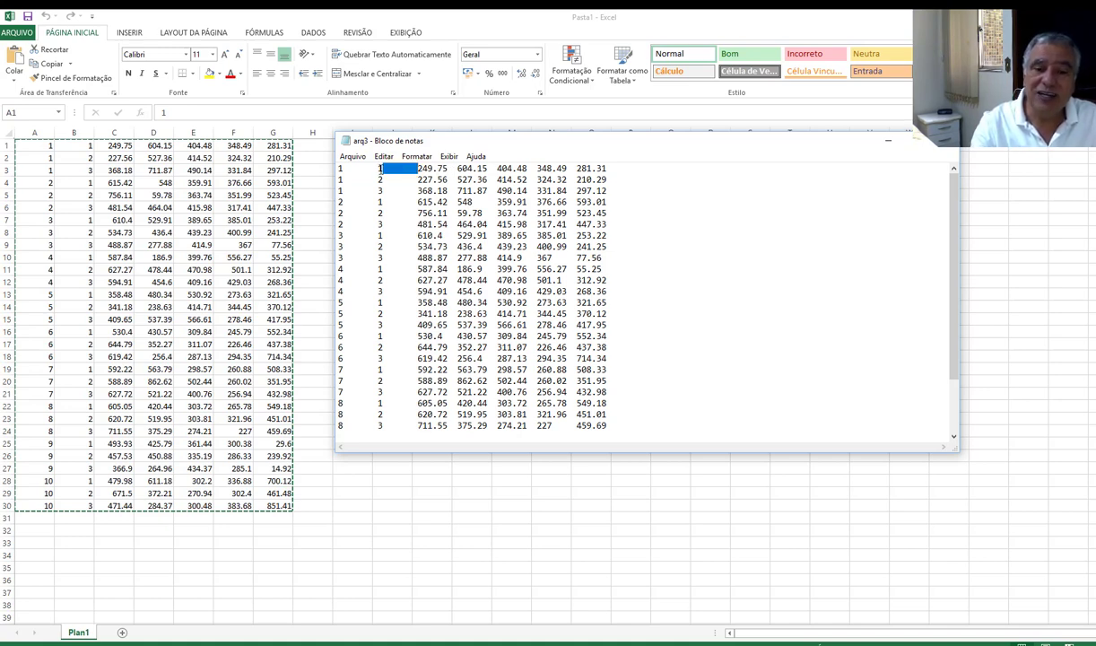
click(629, 202)
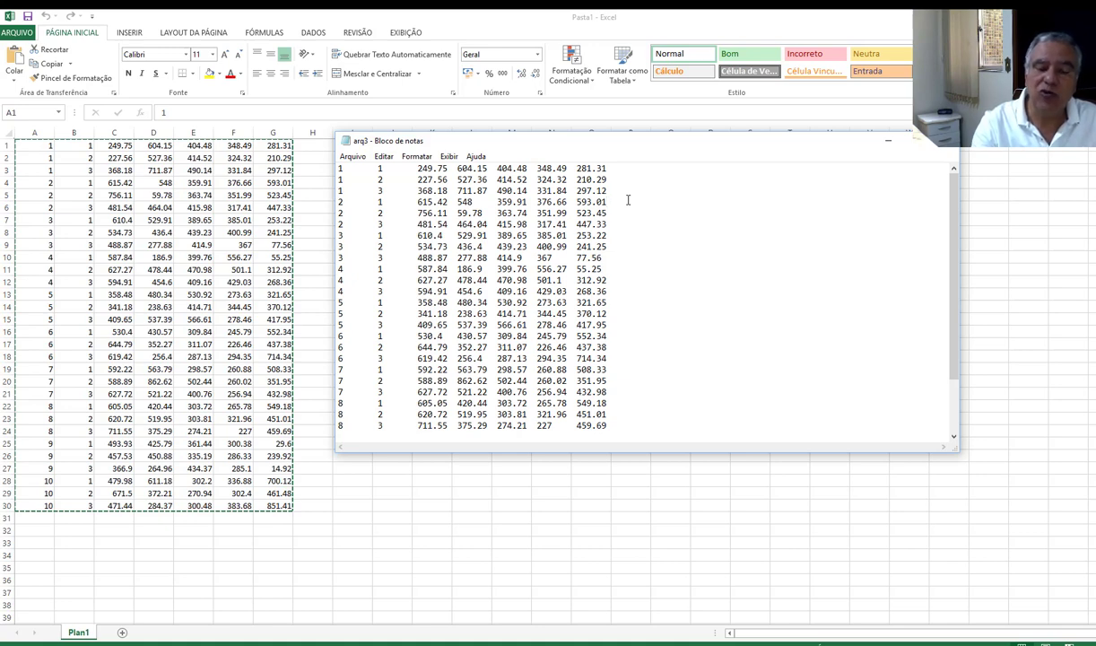
click(360, 168)
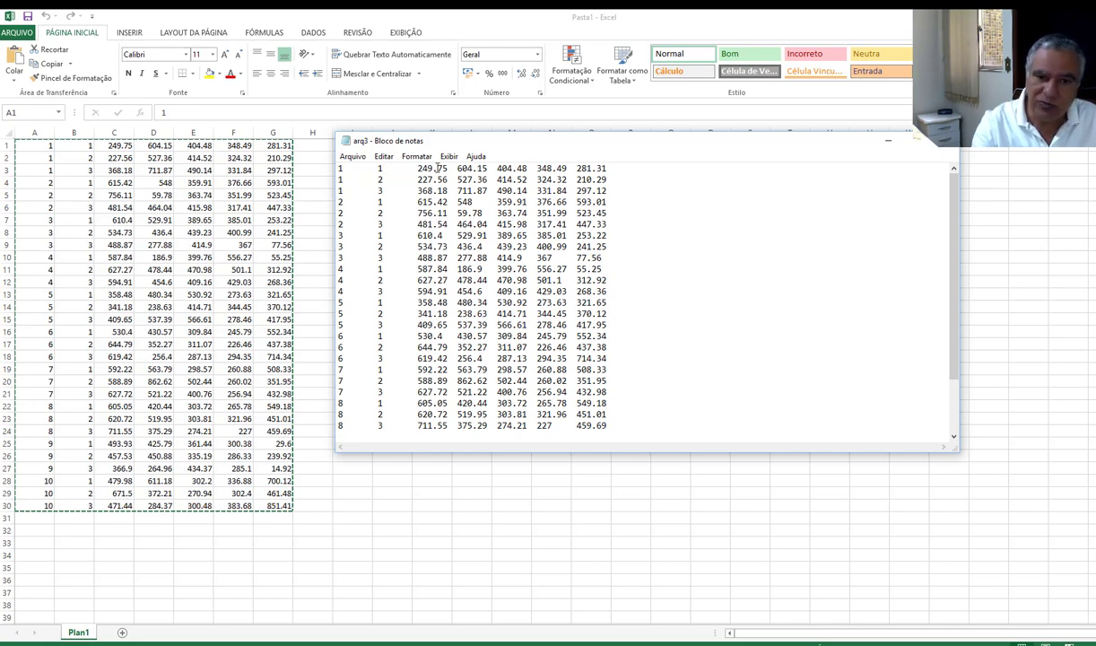
drag(338, 168, 603, 167)
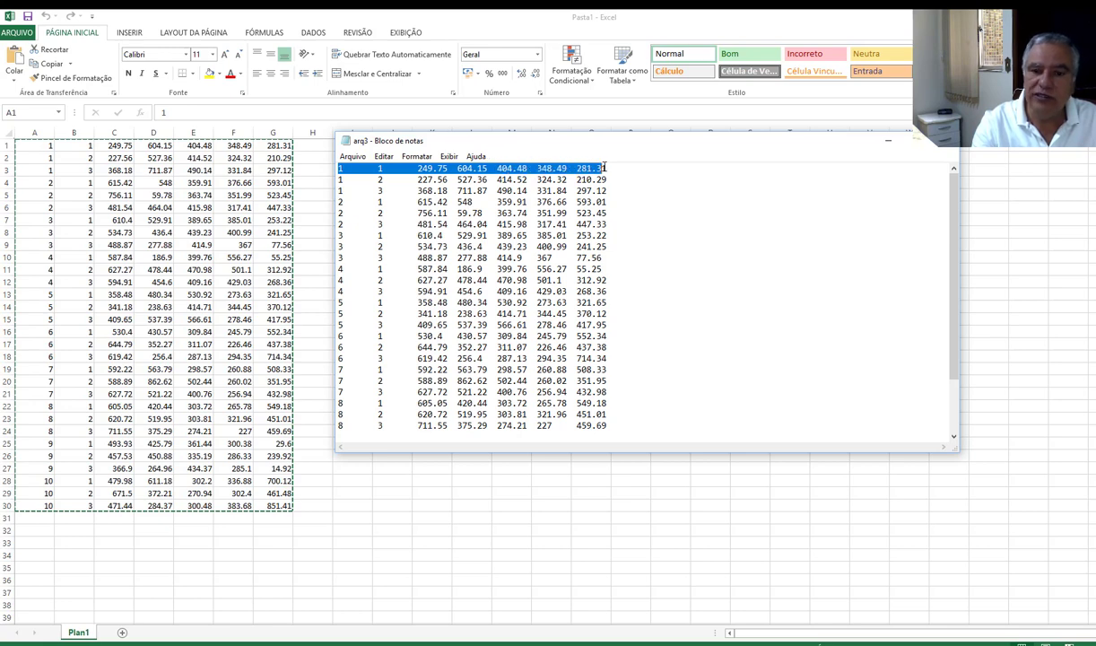
click(603, 168)
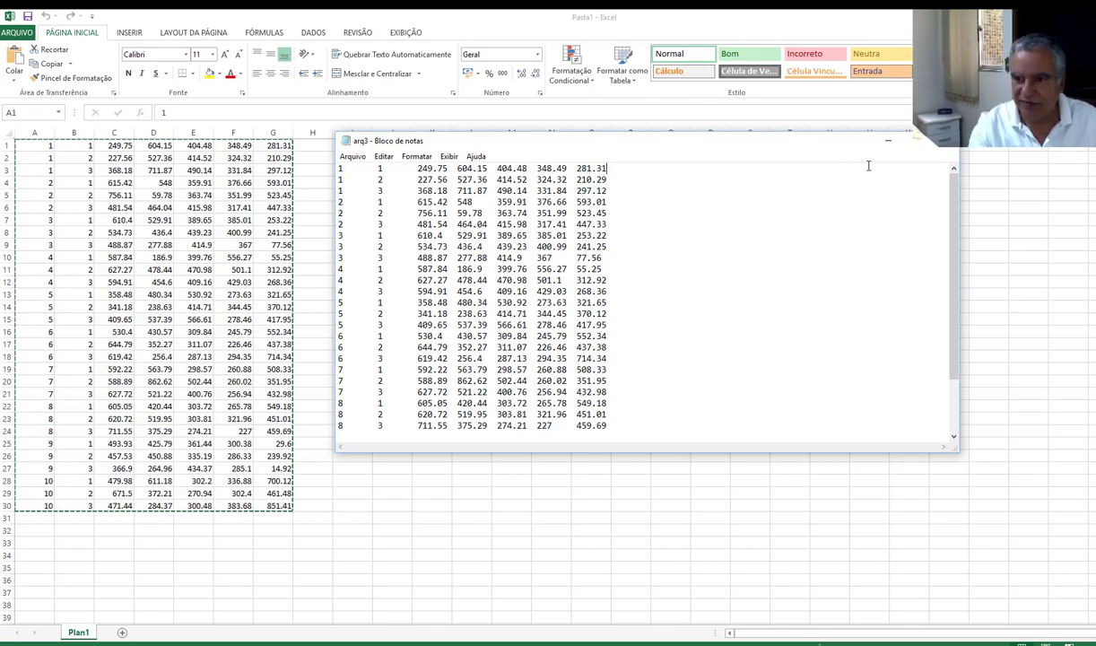
Step: Minimize the arq3 text and close Excel, saving the workbook as Pasta1 in Documents and keeping the clipboard contents
click(888, 140)
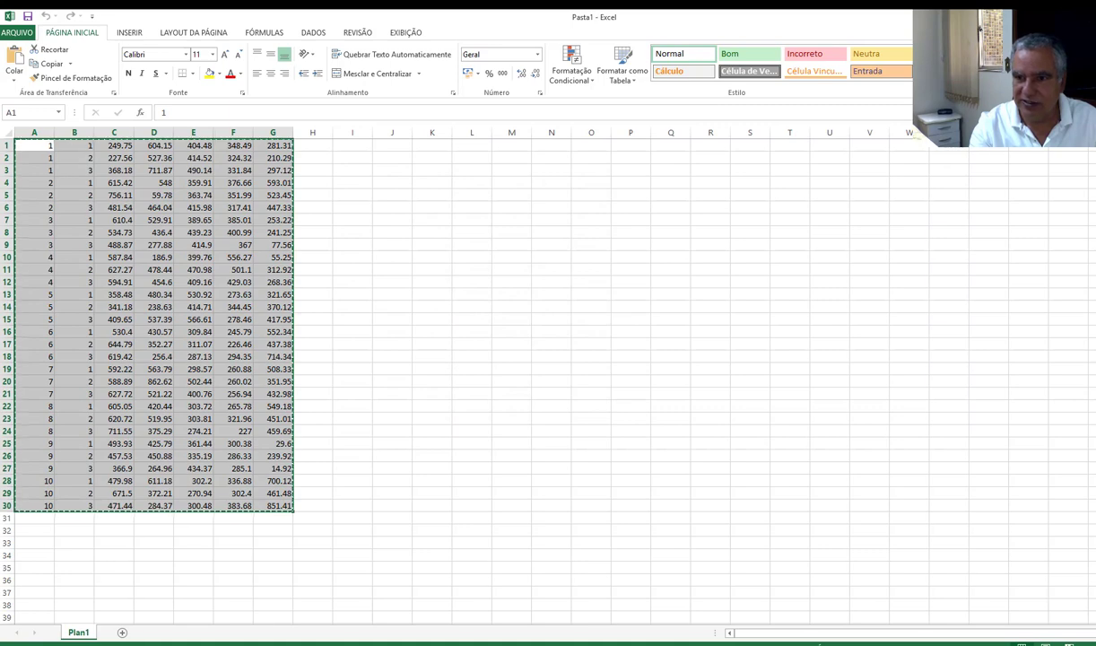
key(alt+F4)
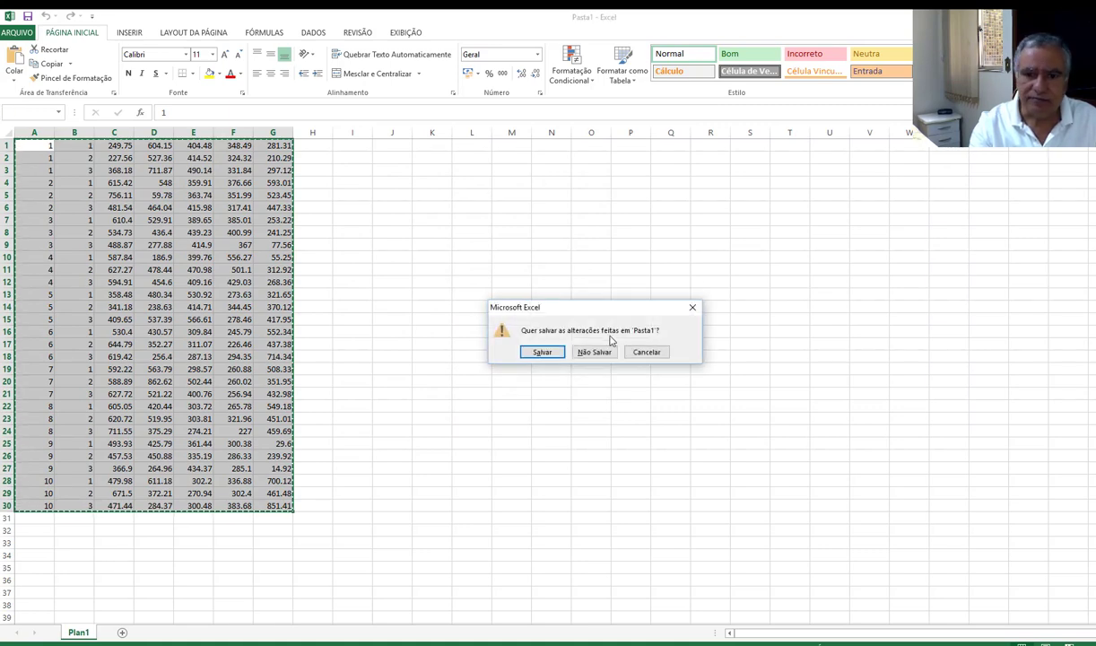
click(538, 351)
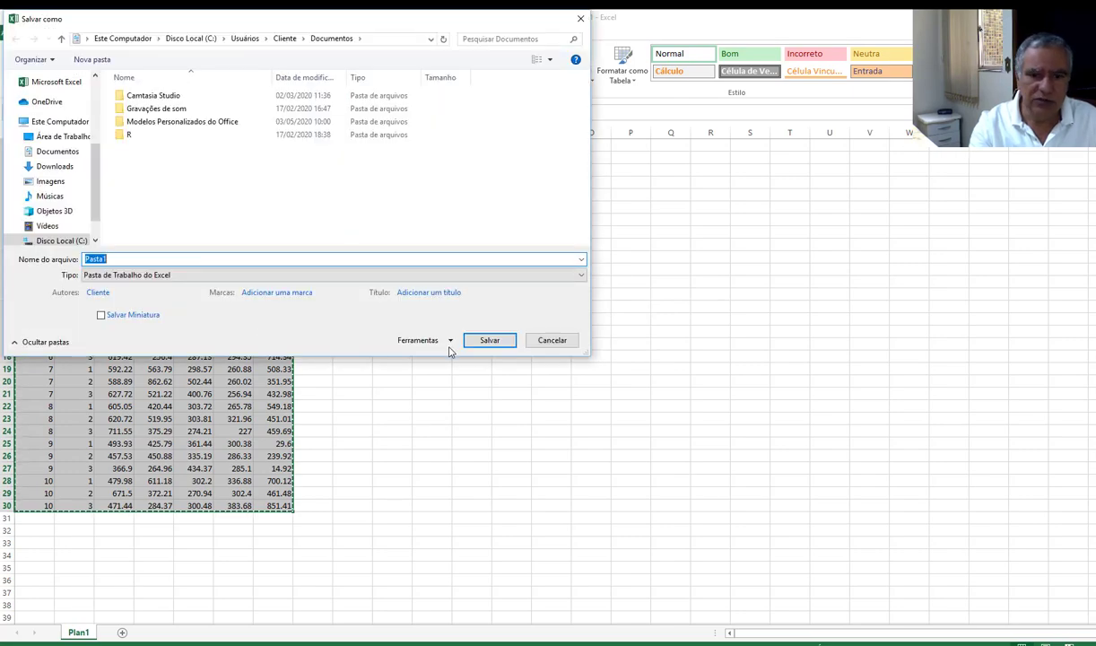
click(472, 341)
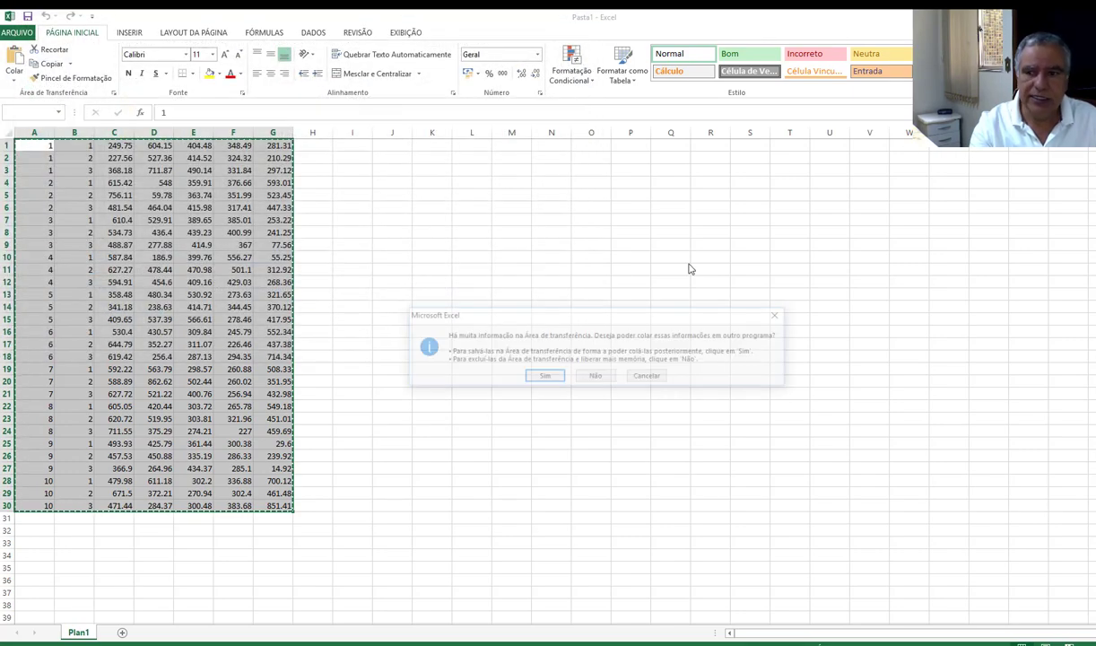
click(544, 376)
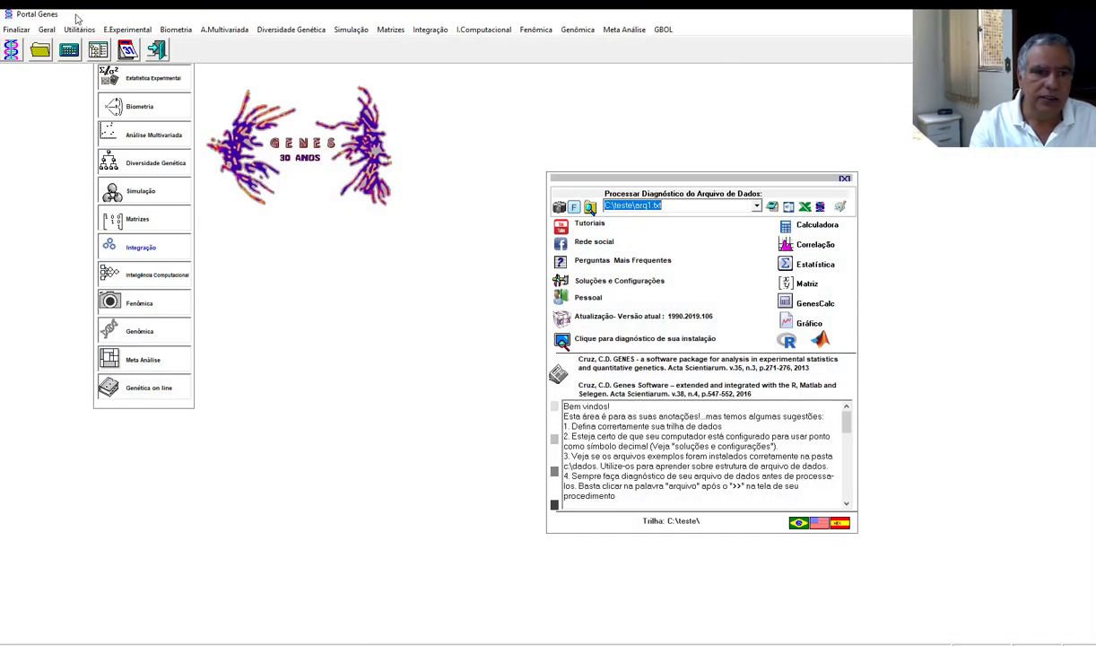
Step: Switch to GENES and open the randomized-block analysis of variance without missing plots (DBC sem parcelas perdidas)
click(127, 30)
mouse_move(161, 45)
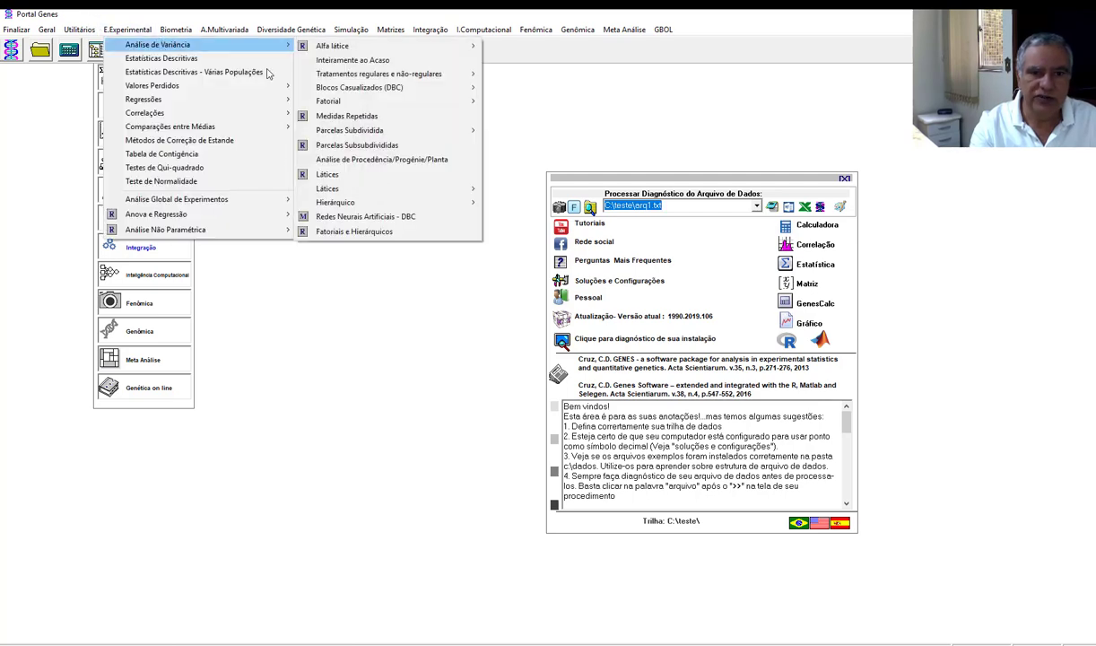
mouse_move(392, 93)
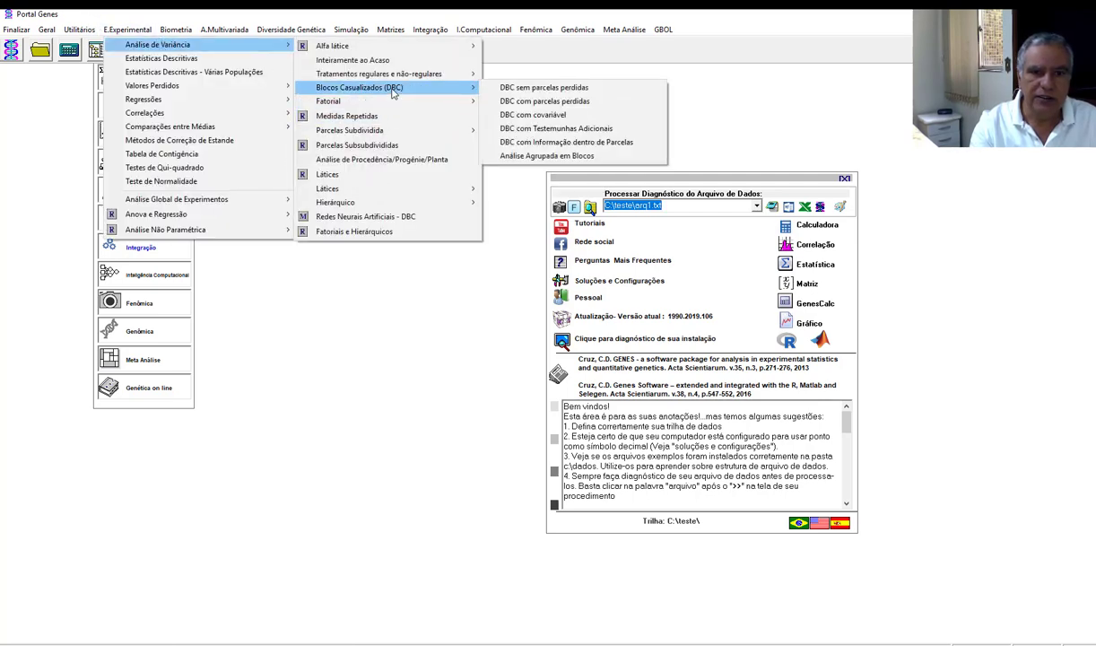
click(532, 93)
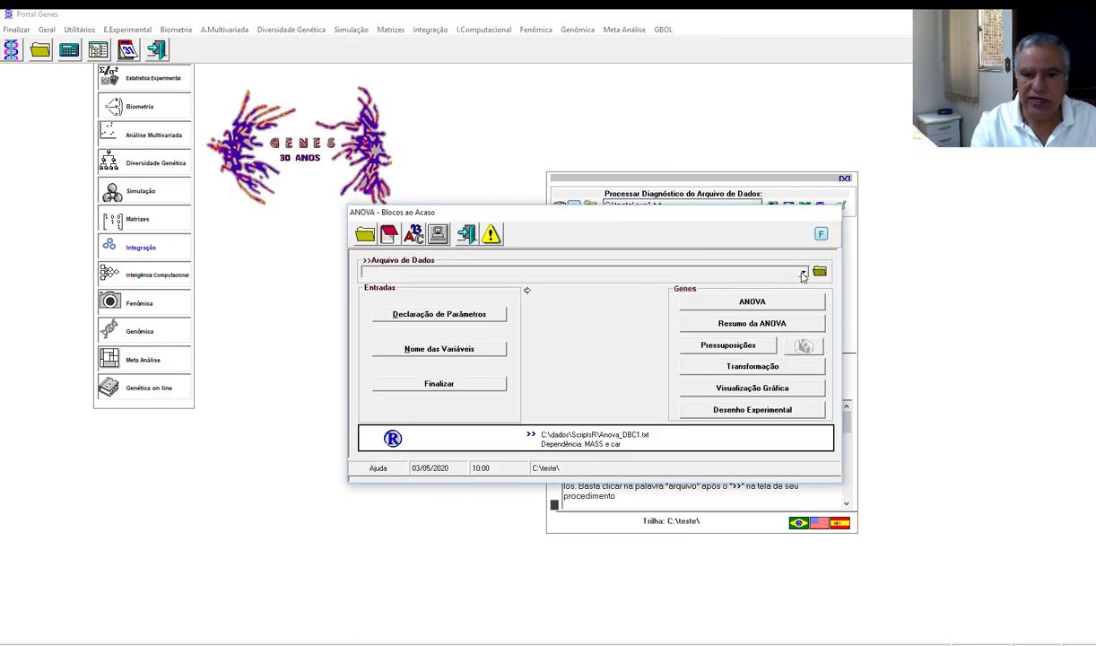
Step: Choose C:\teste\arq3.txt as the ANOVA data file and check the parameters declared from it
click(803, 273)
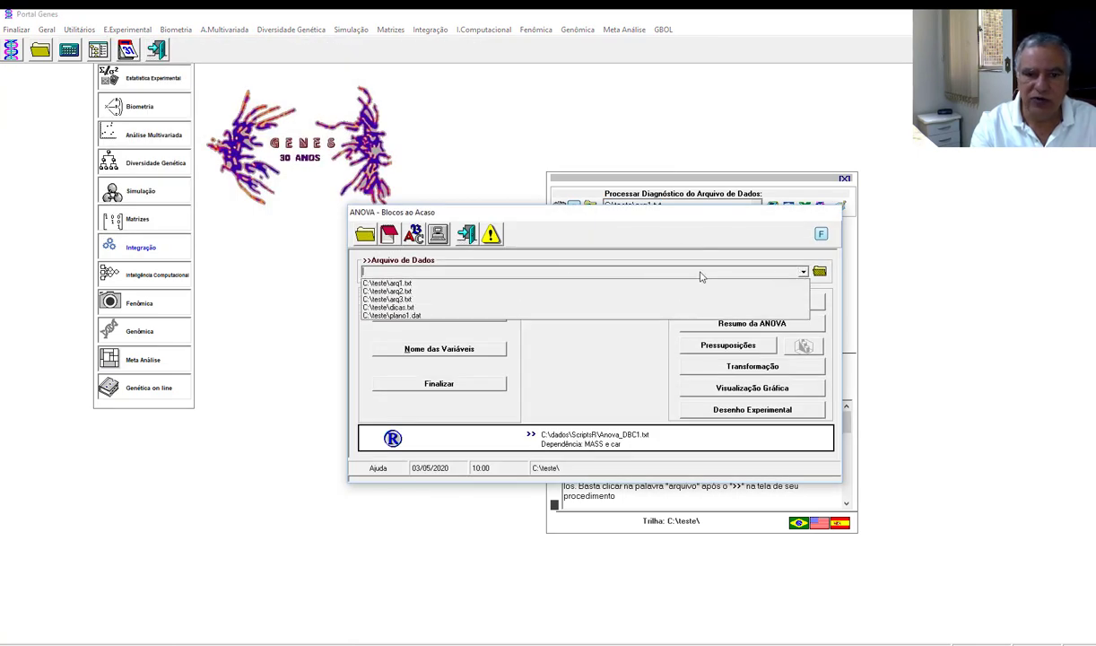
click(415, 299)
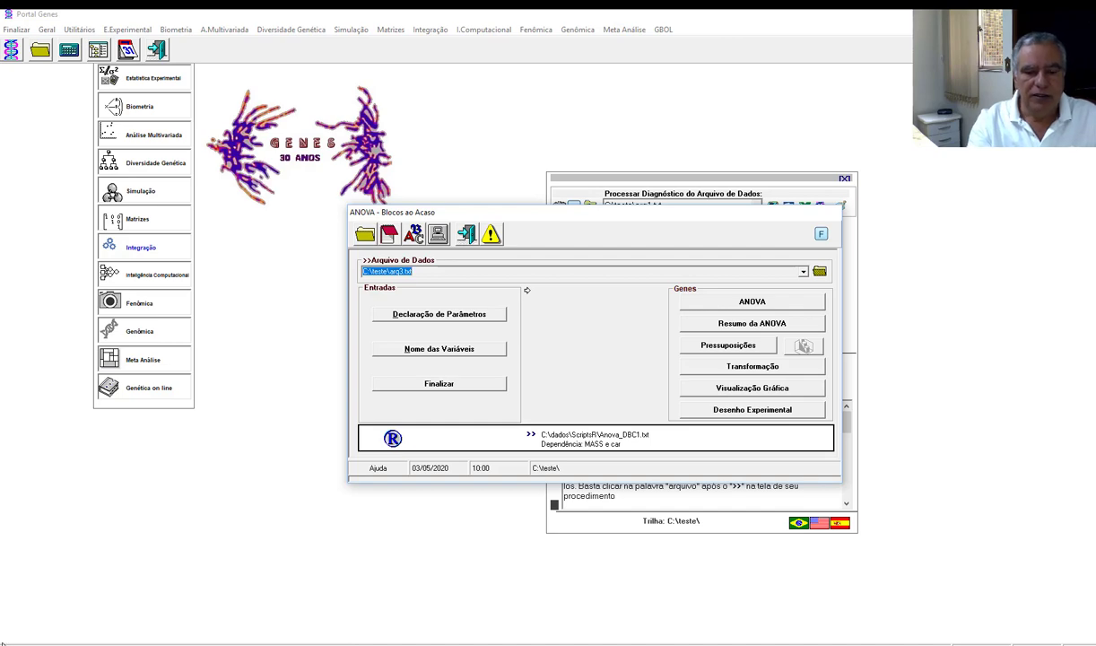
click(450, 315)
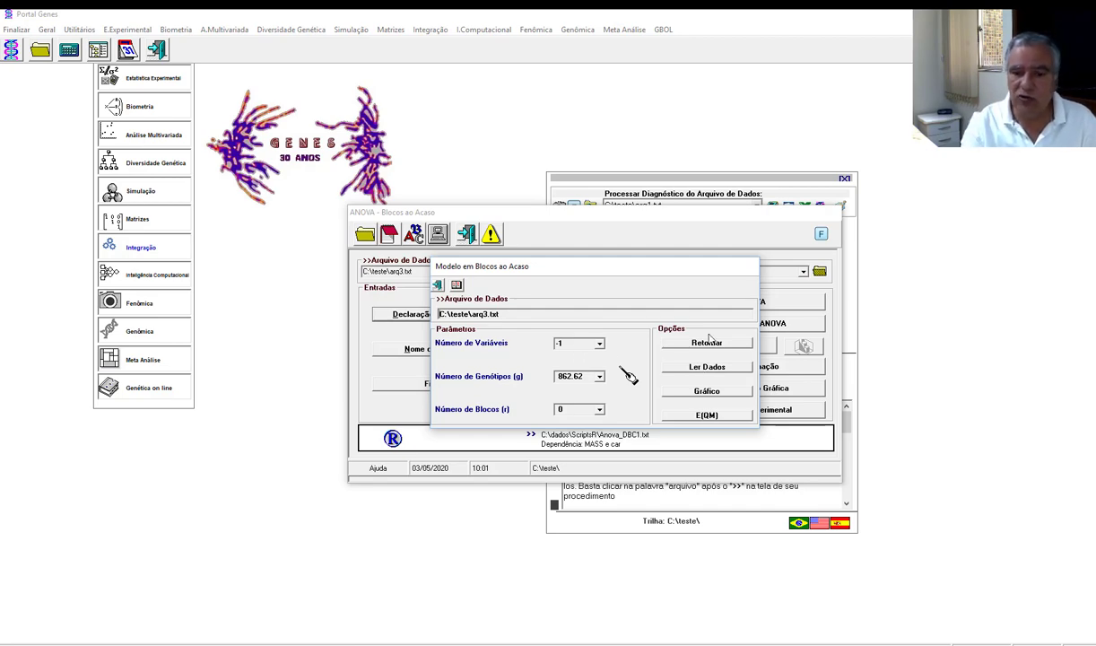
click(708, 344)
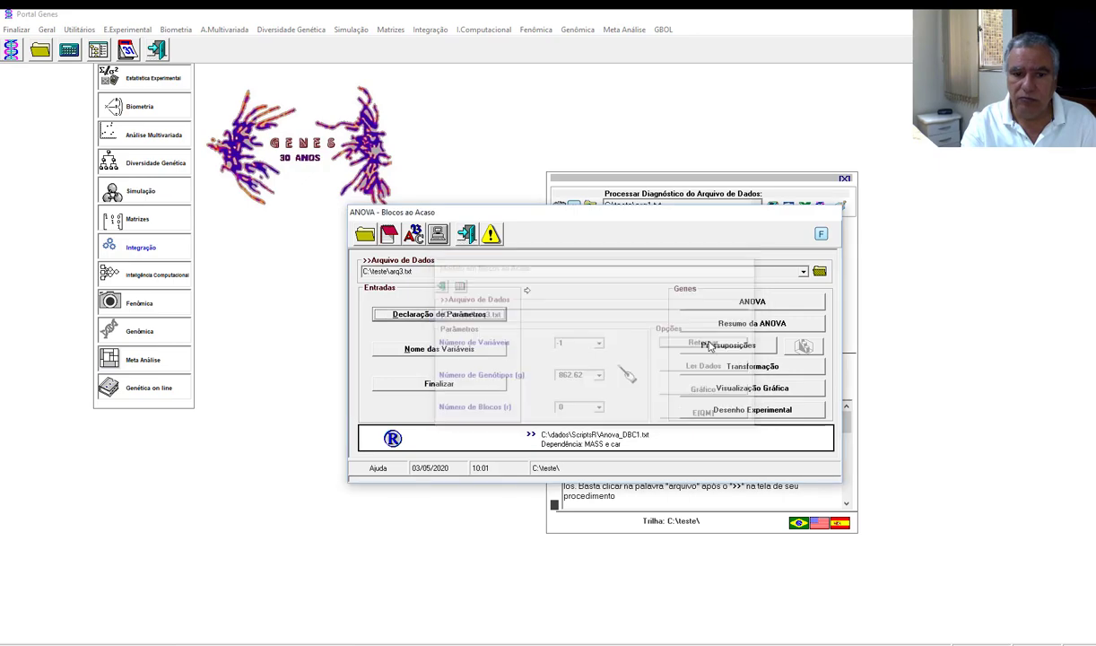
Step: Run the data-file diagnosis on arq3.txt, fix its tab-separated columns with the built-in correction, and close the diagnosis
click(405, 259)
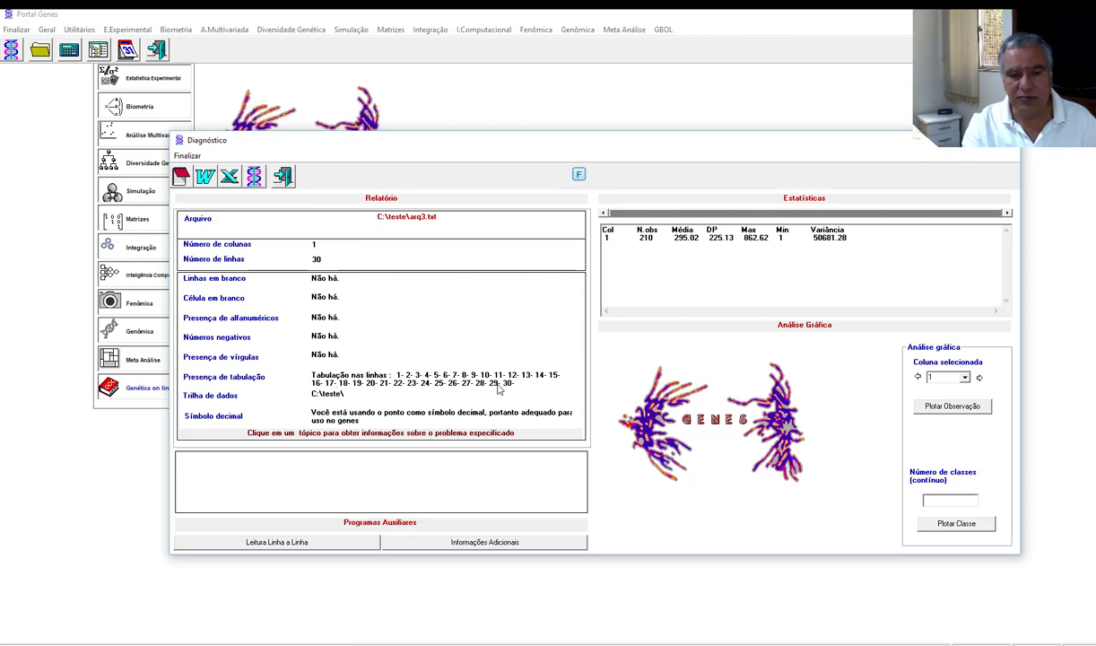
click(239, 383)
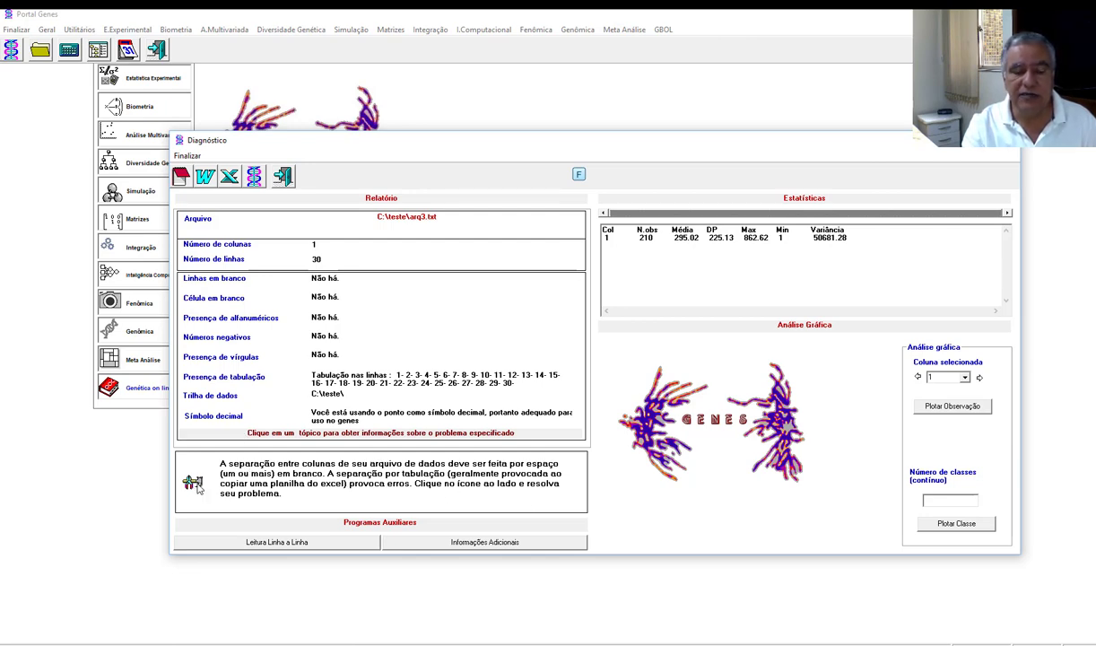
click(193, 483)
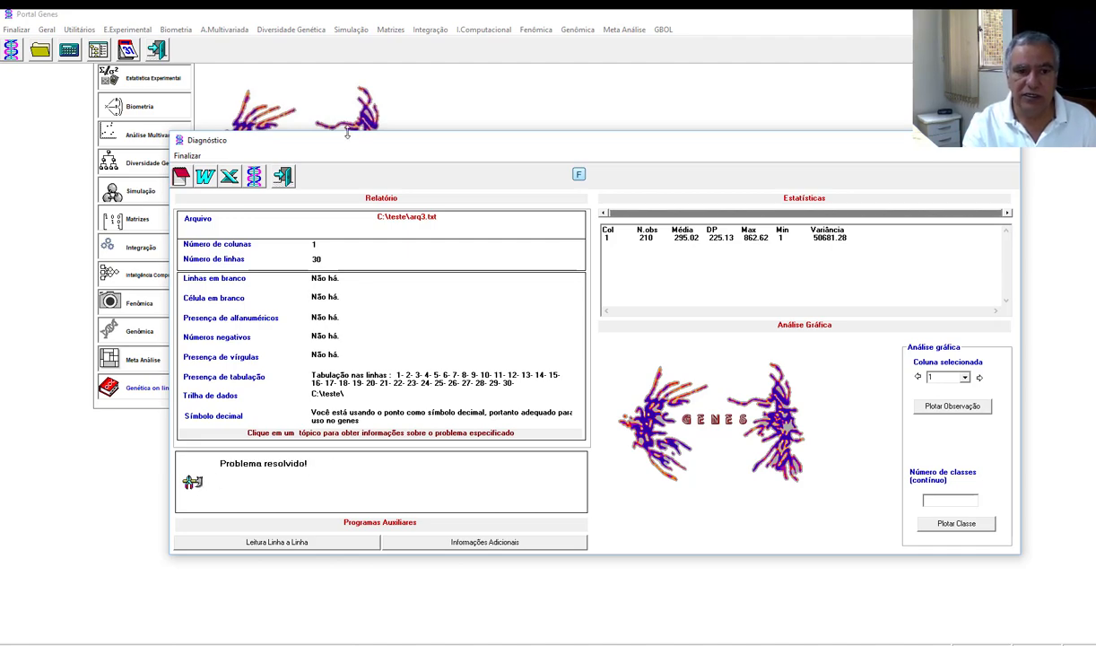
click(283, 175)
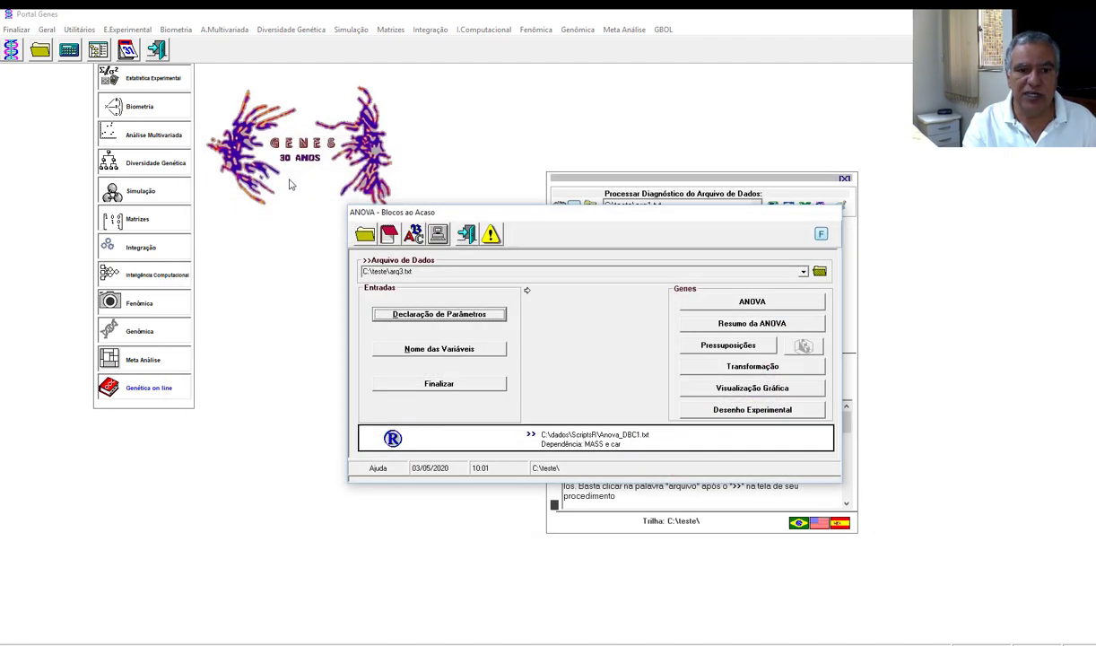
Step: Rerun the diagnosis on arq3.txt and inspect the corrected text for its column separation, leaving both windows closed
click(369, 257)
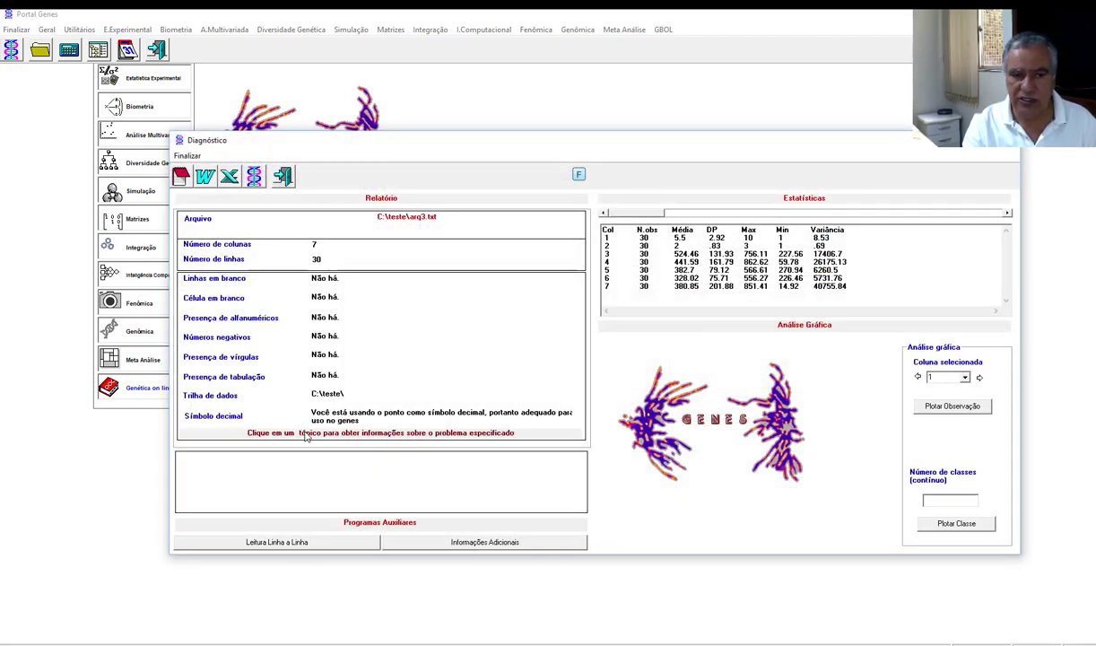
click(181, 176)
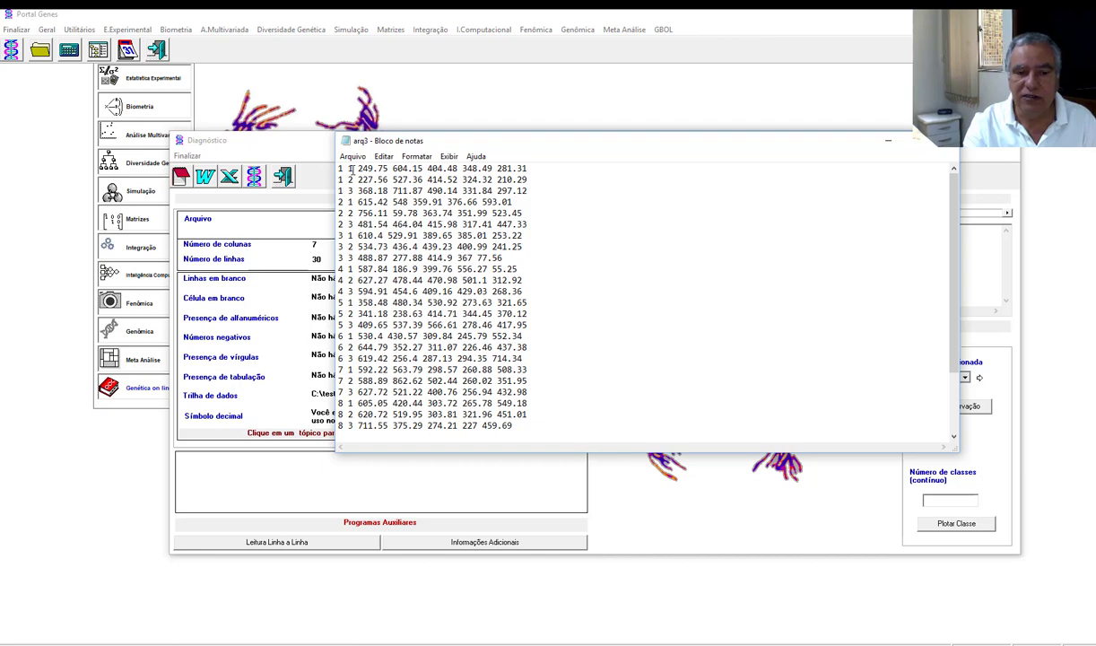
click(948, 148)
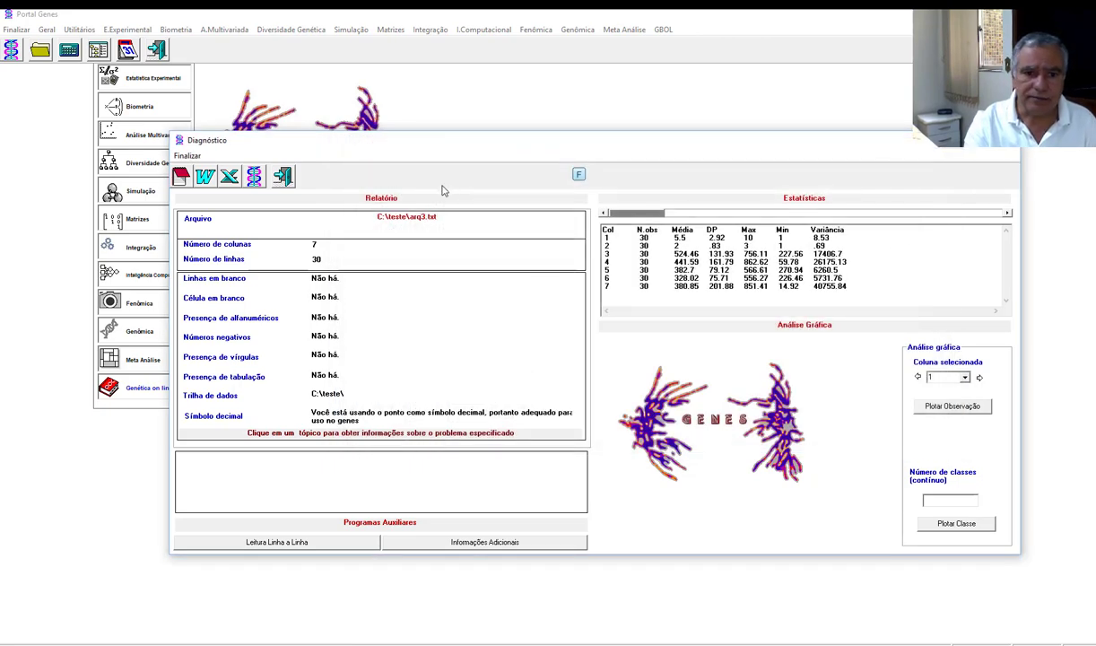
click(281, 174)
Step: Declare the block-design parameters read from arq3.txt, run the ANOVA, and dismiss the report and the available-matrices window
click(416, 313)
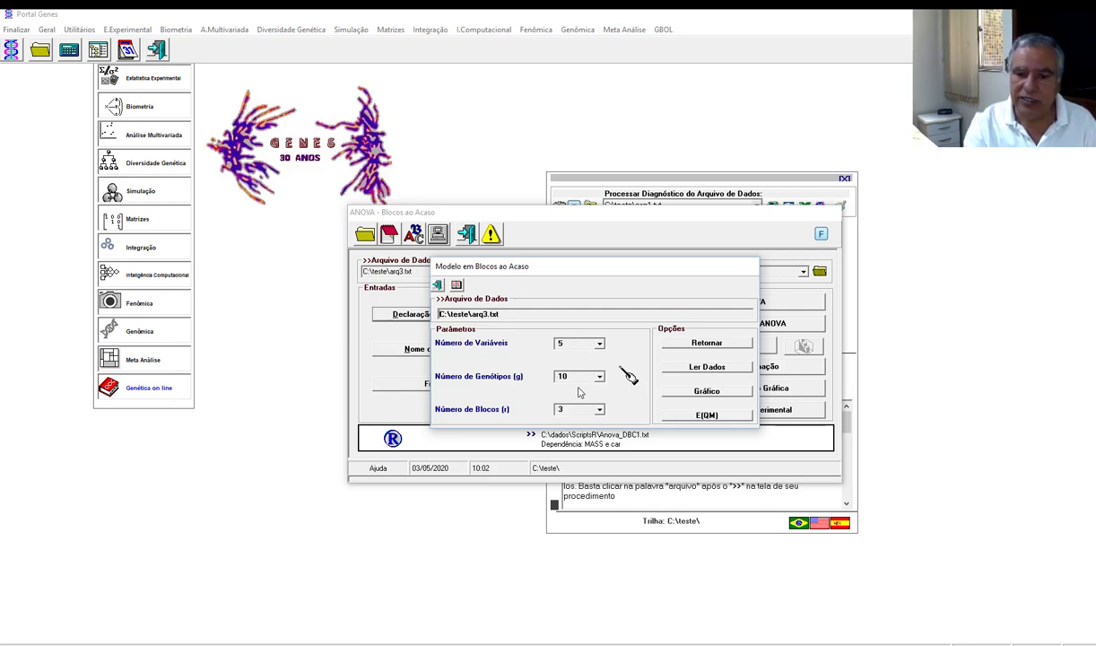
click(715, 346)
click(711, 298)
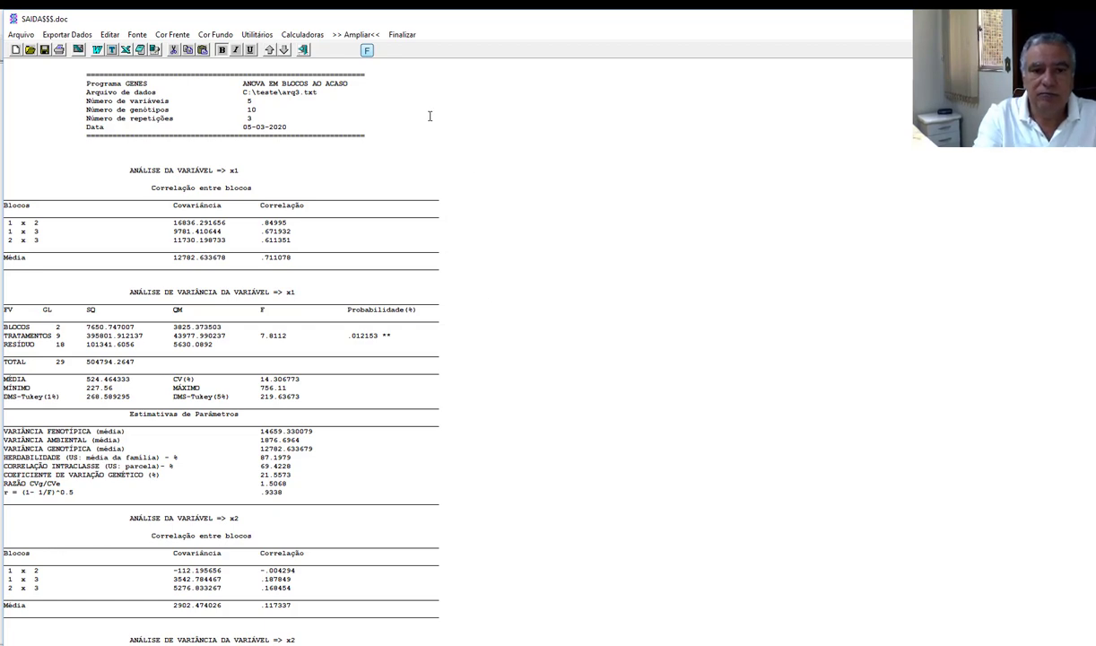
click(397, 34)
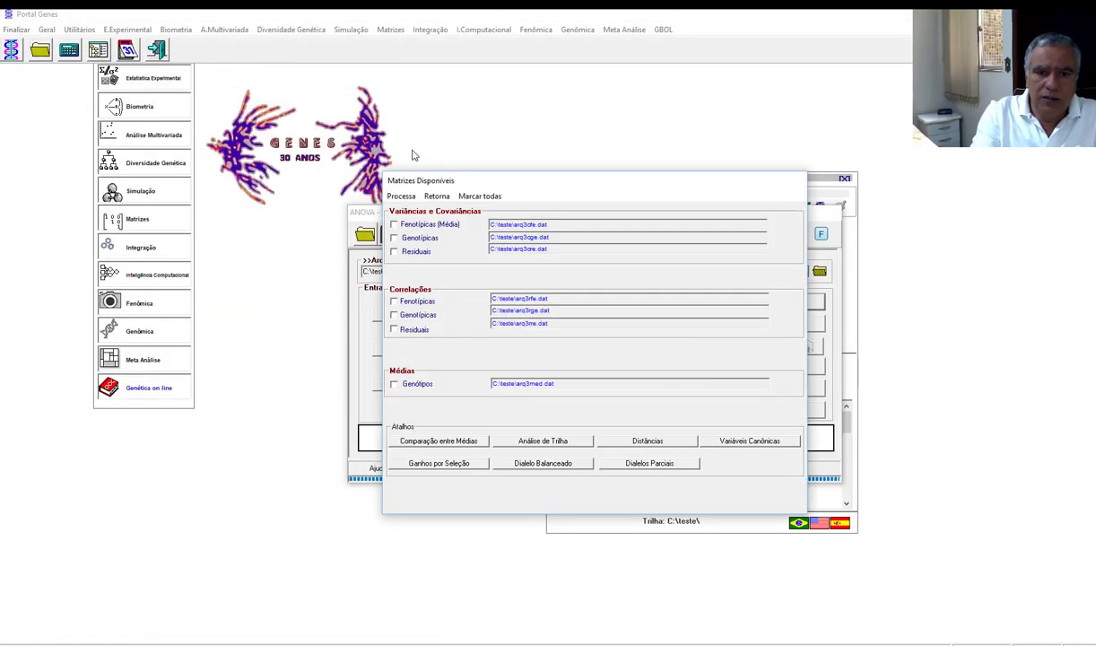
click(437, 195)
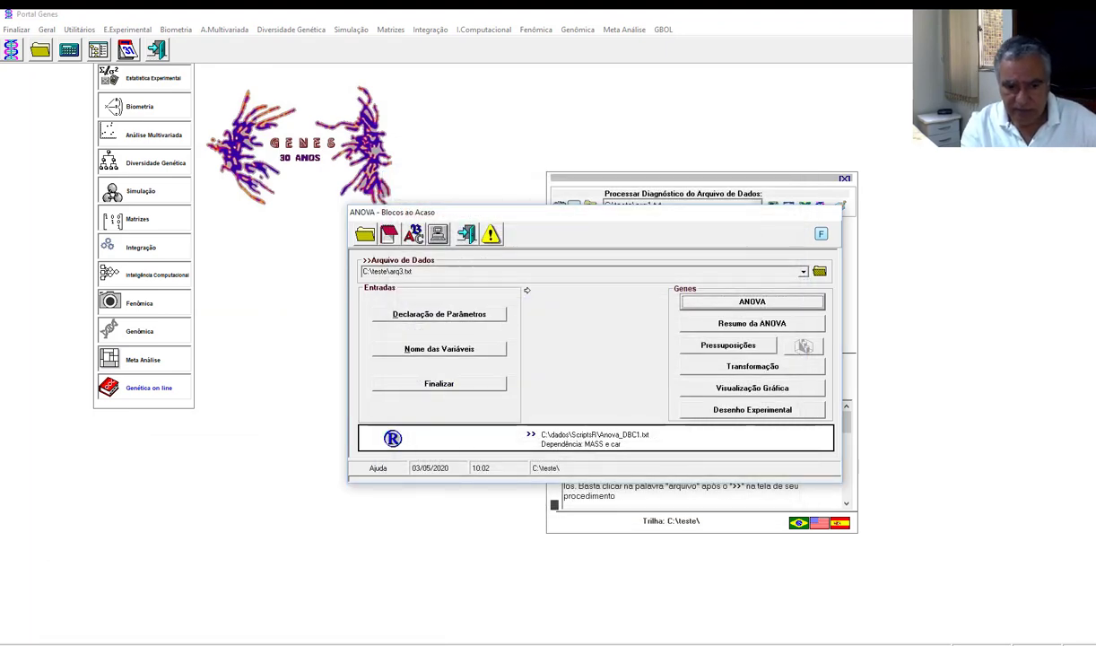
Step: Browse to the teste folder on Disco Local (C:) and open the arq3 text file
click(819, 271)
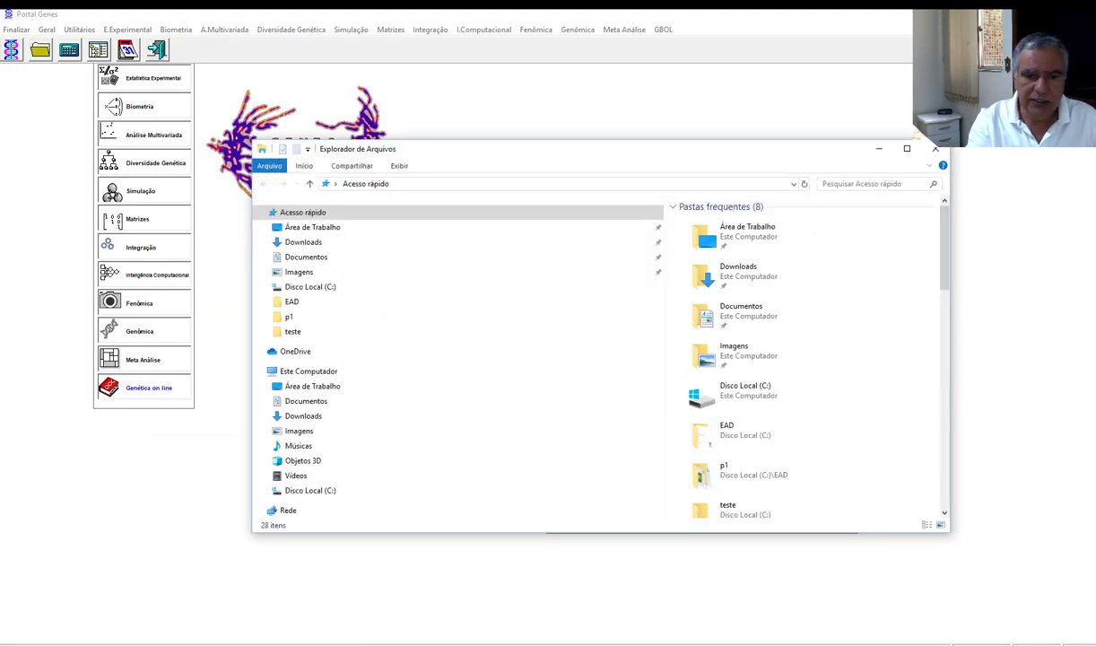
click(324, 491)
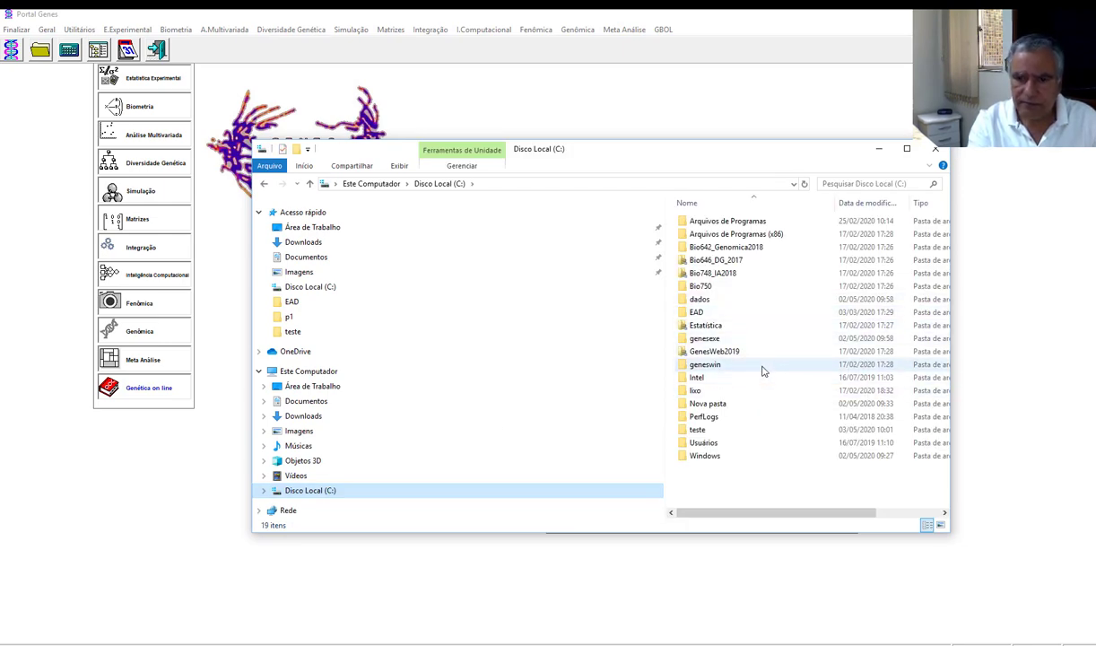
double_click(703, 430)
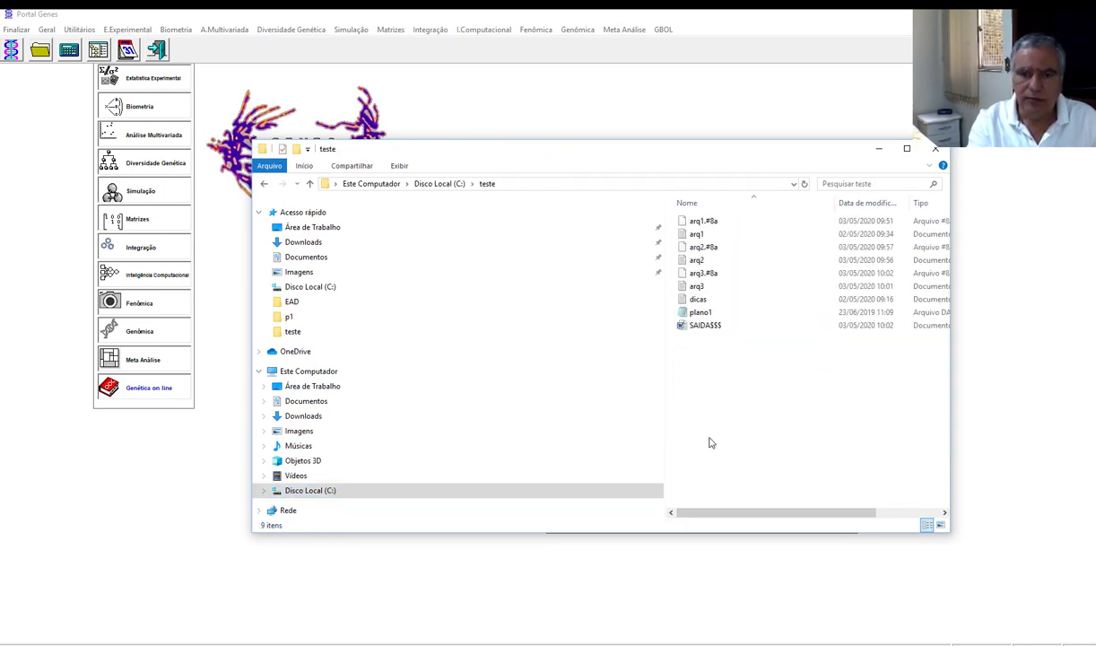
double_click(706, 288)
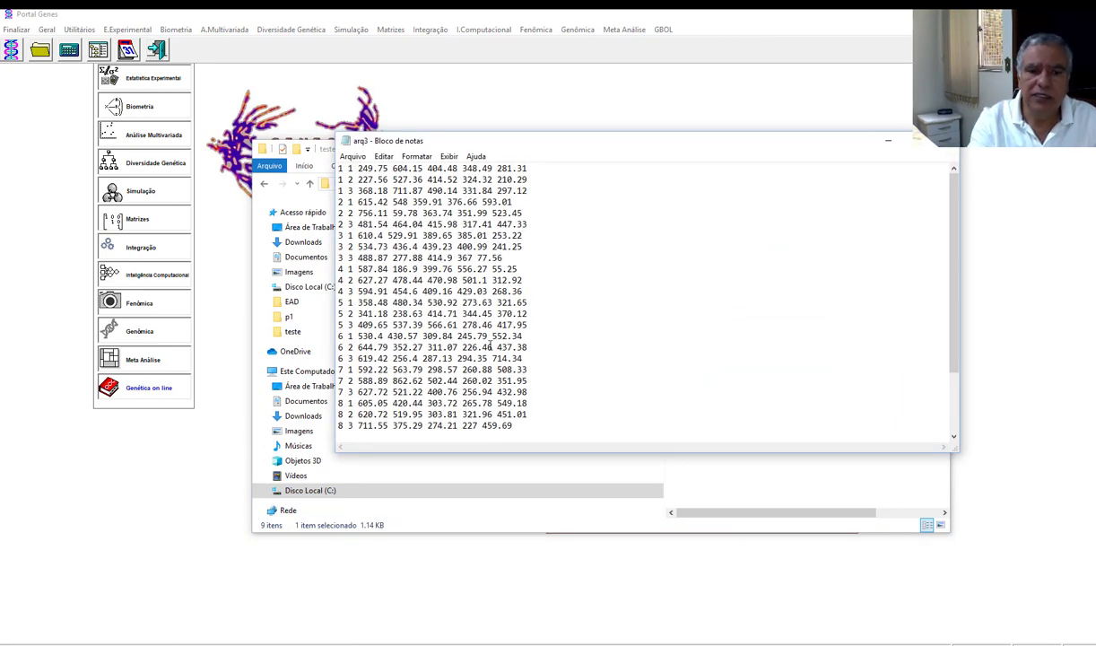
Step: Save a copy of the arq3 text as "arq3 2020 MG" in the teste folder and close the text and folder windows
click(352, 157)
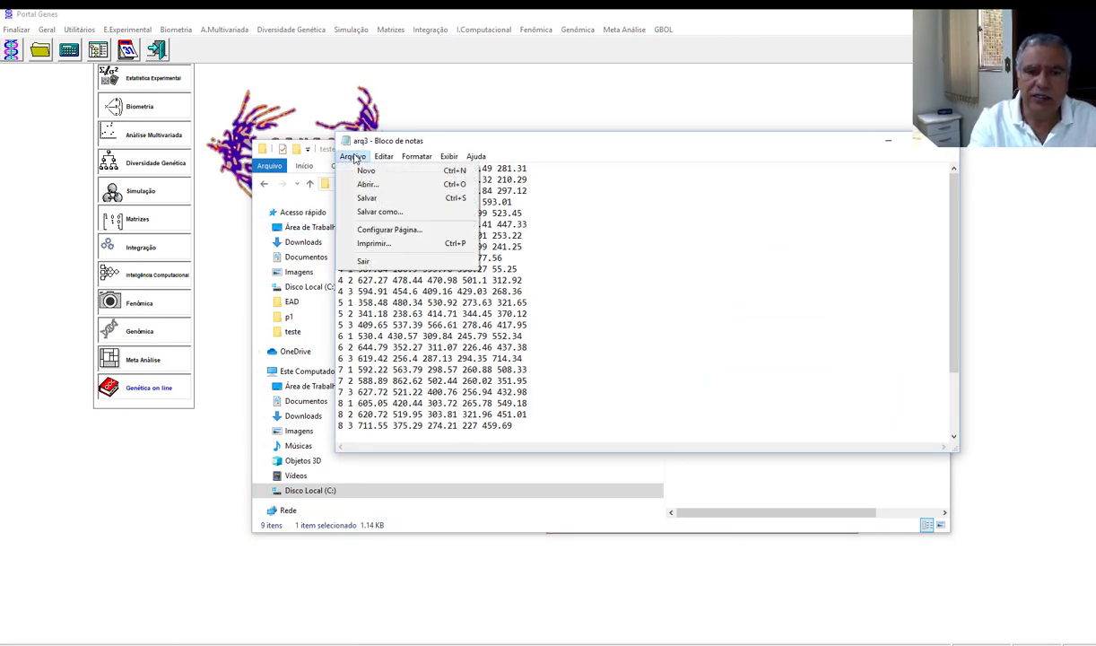
click(364, 212)
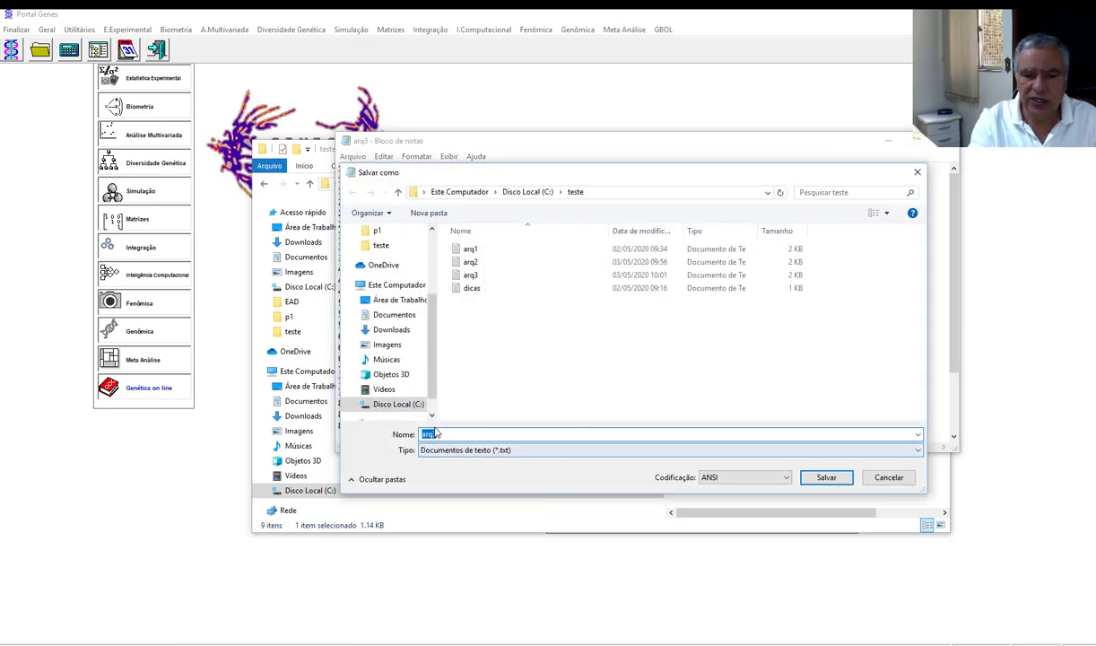
click(443, 434)
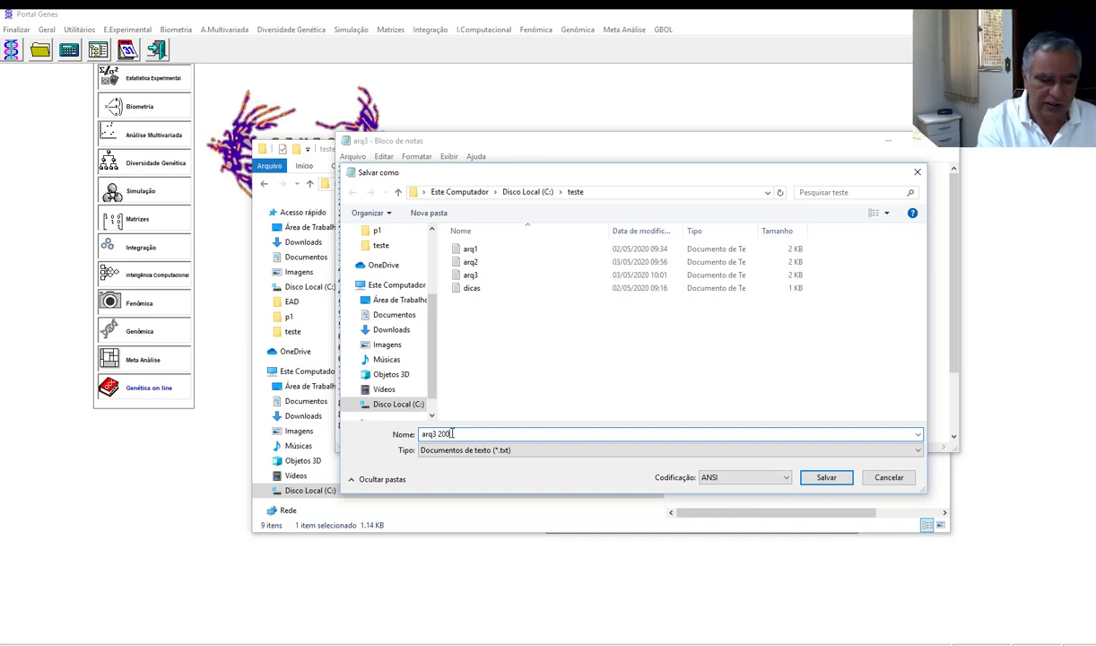
text(2020 Mg)
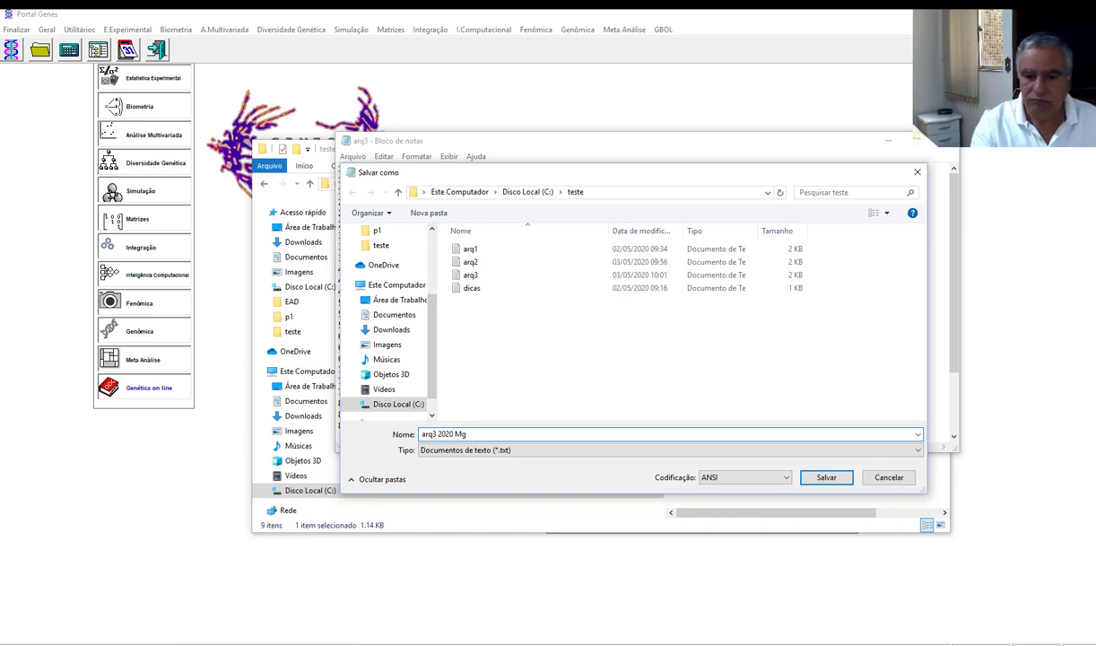
key(BackSpace)
text(G)
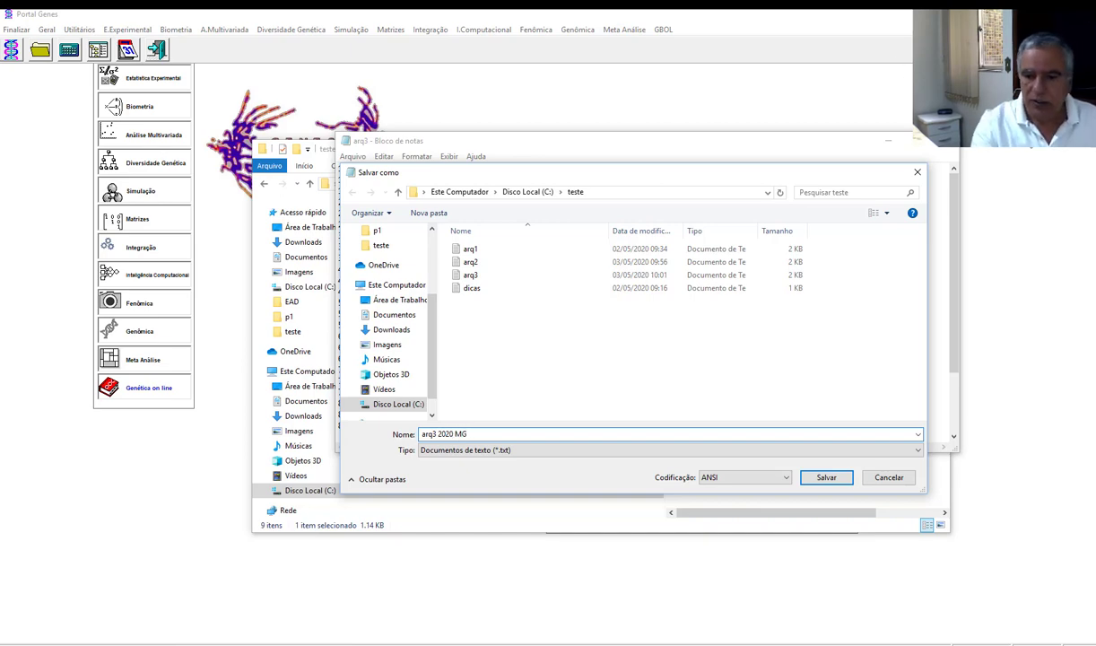
click(820, 481)
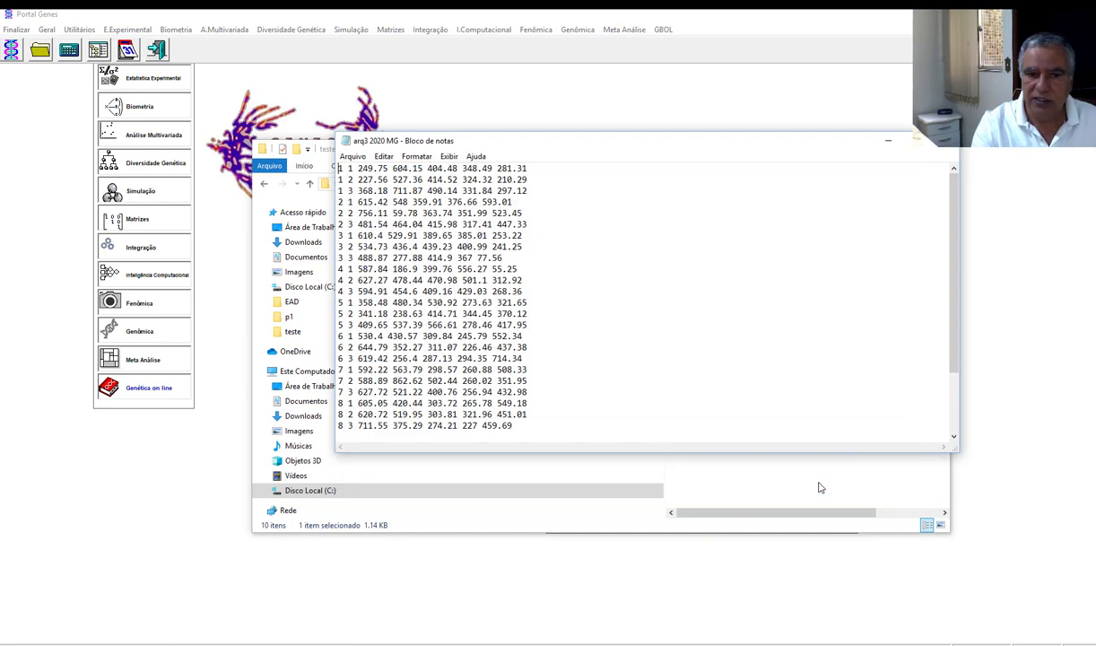
click(941, 141)
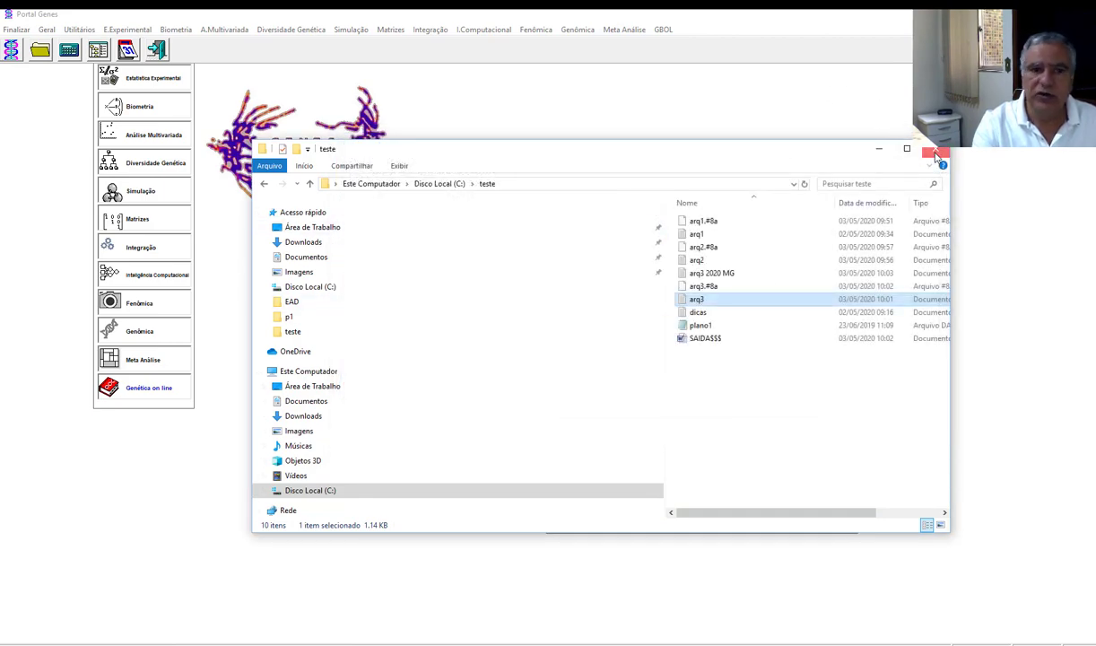
click(936, 148)
Step: Close the ANOVA window and reopen the randomized-block (Blocos ao Acaso) analysis of variance
click(467, 234)
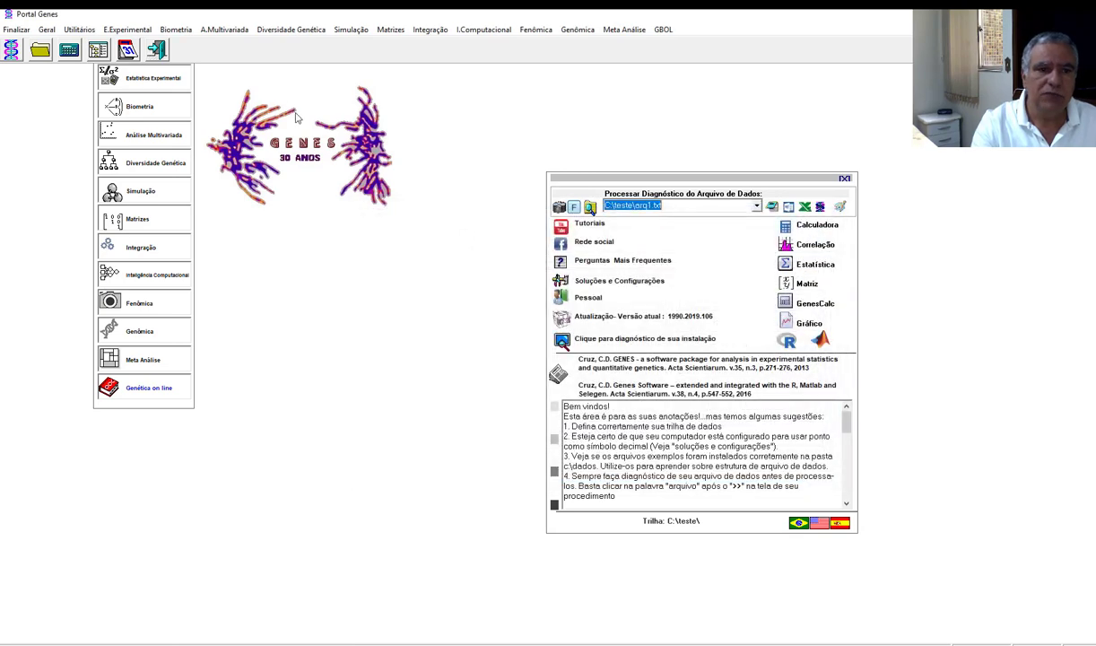
click(128, 29)
mouse_move(143, 45)
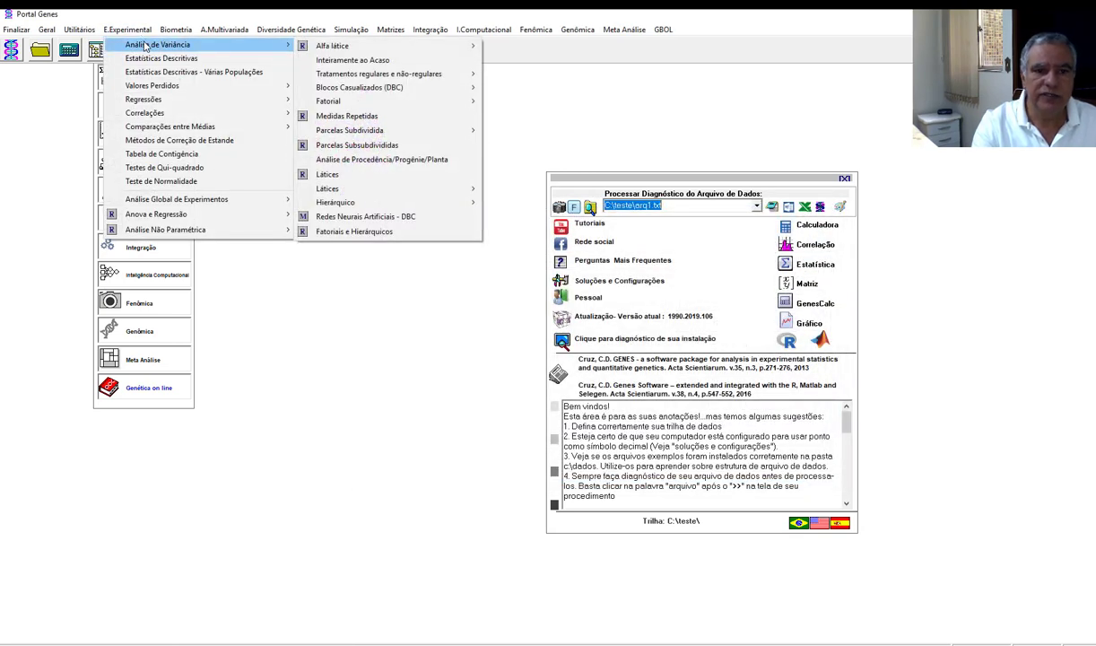
mouse_move(350, 133)
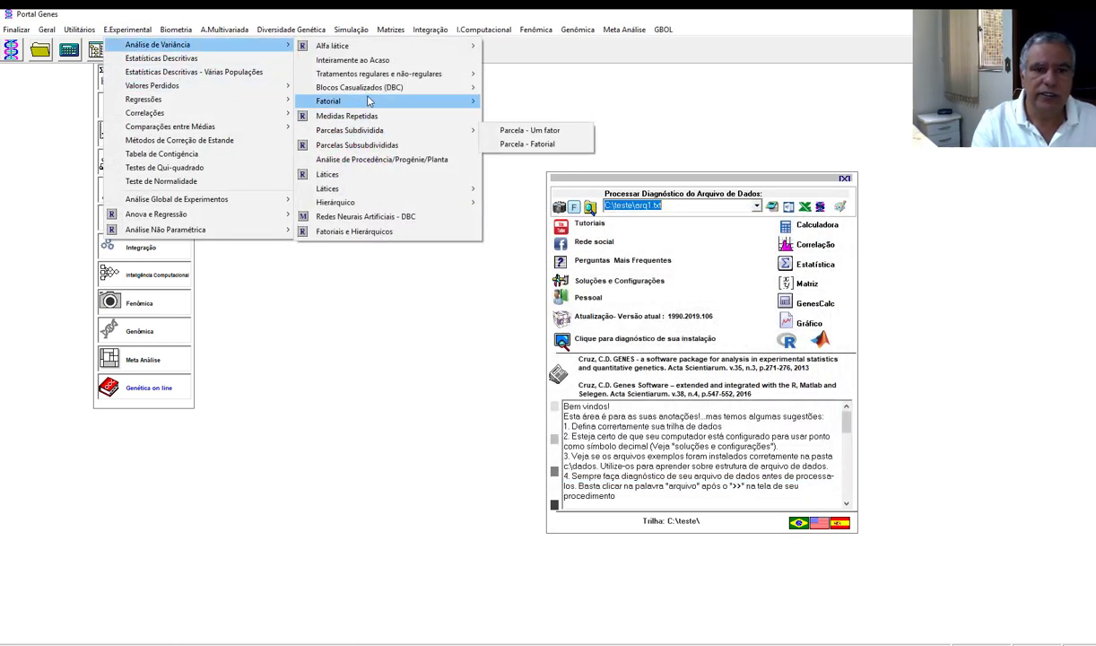
mouse_move(401, 88)
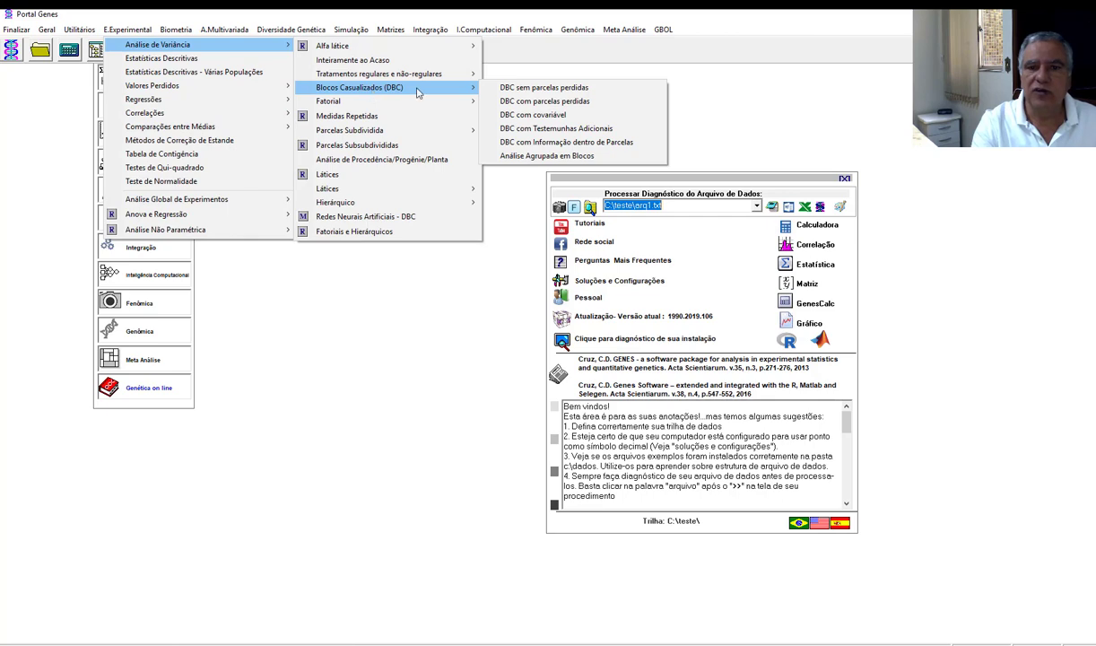
click(587, 101)
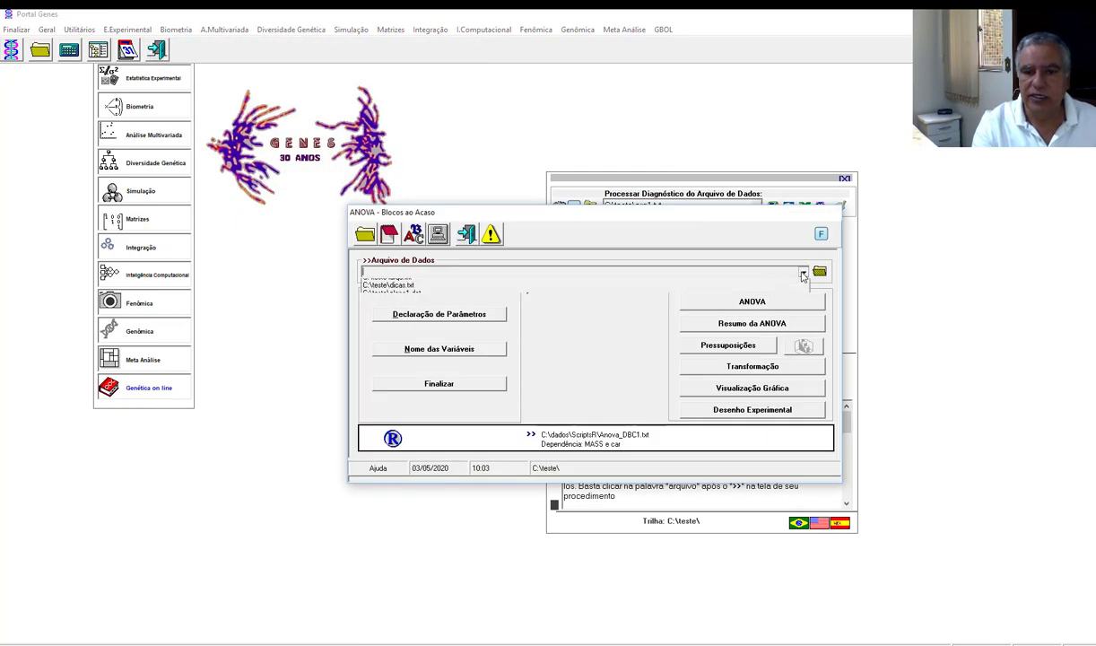
Step: Choose C:\teste\arq3 2020 MG.txt as the data file and accept the block-design parameters read from it
click(803, 271)
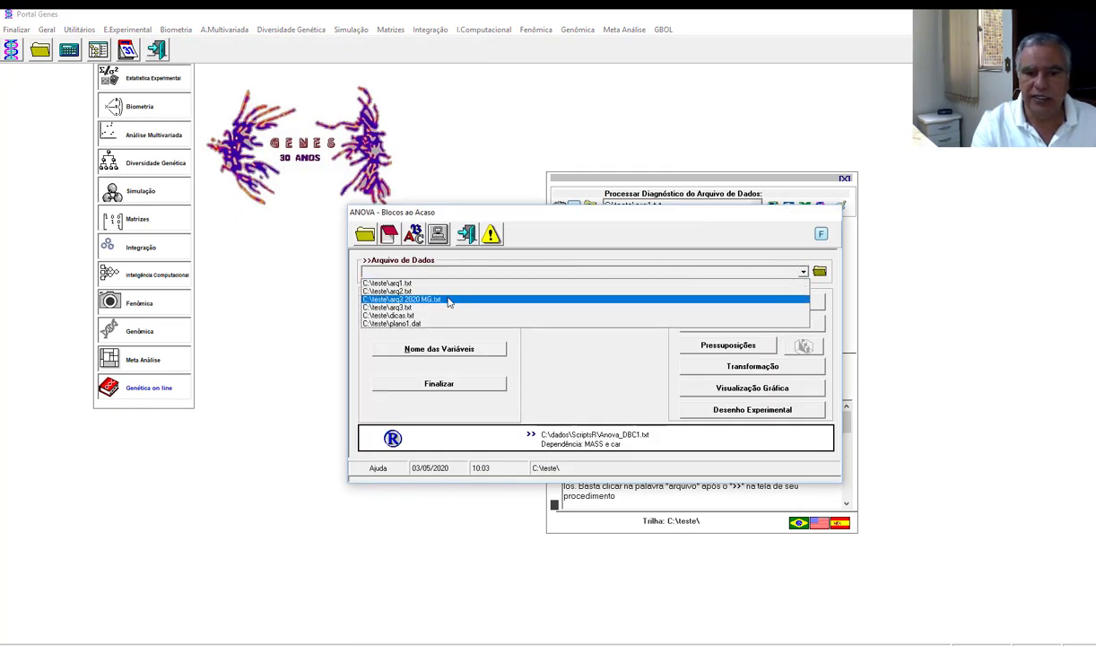
click(446, 299)
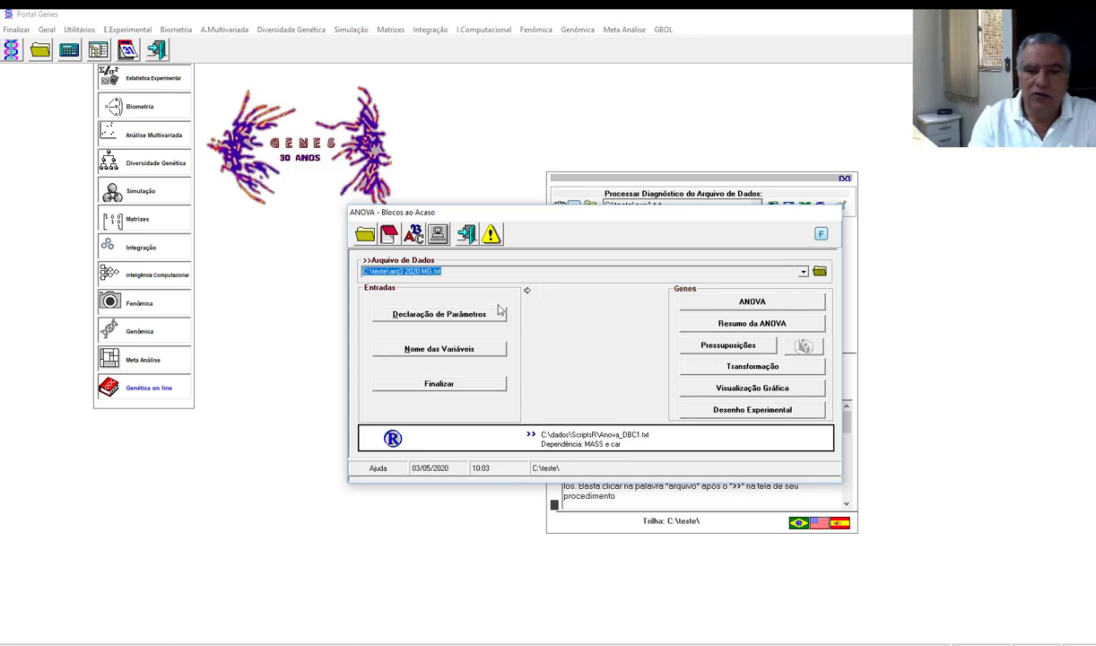
click(439, 314)
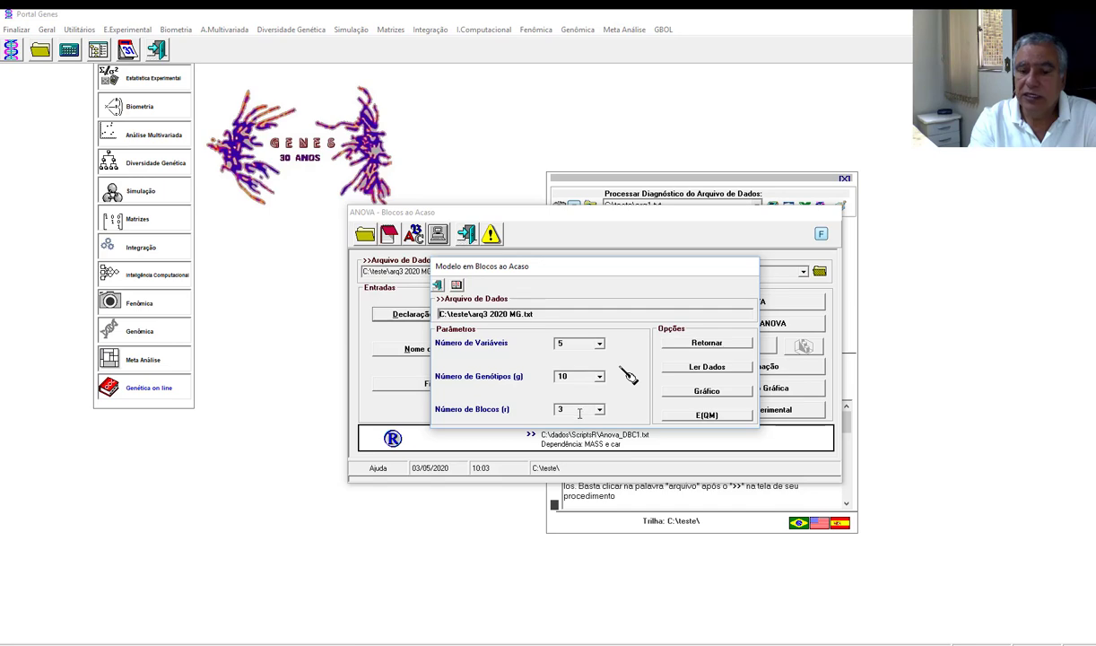
click(668, 343)
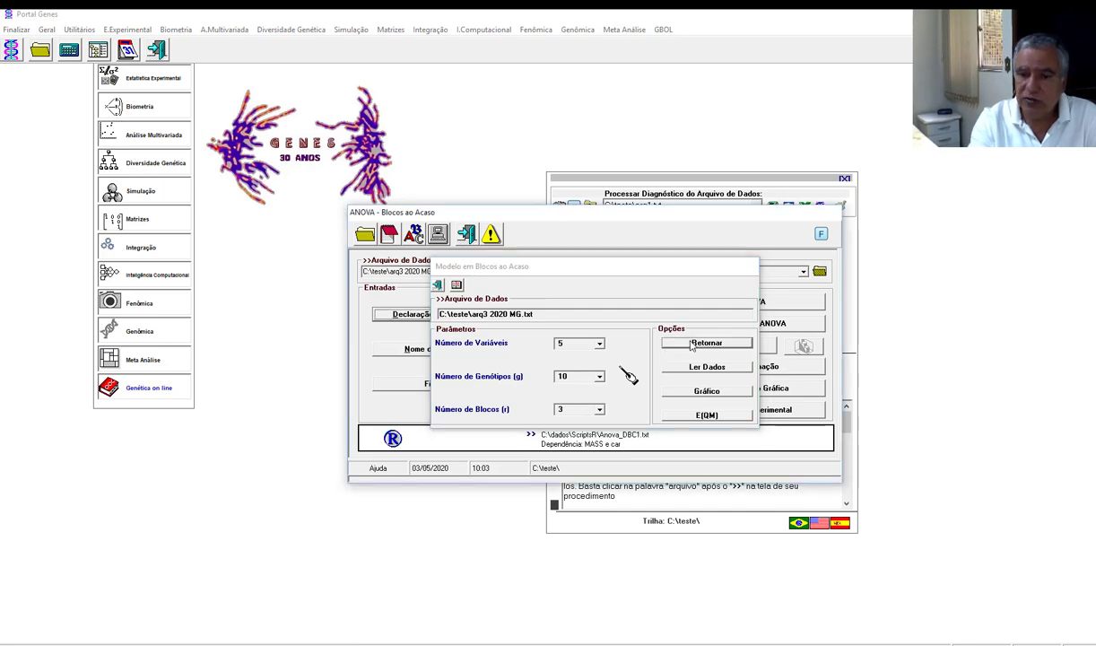
Step: Run the ANOVA on arq3 2020 MG.txt, review the results by variable, and close the output and available-matrices windows
click(724, 304)
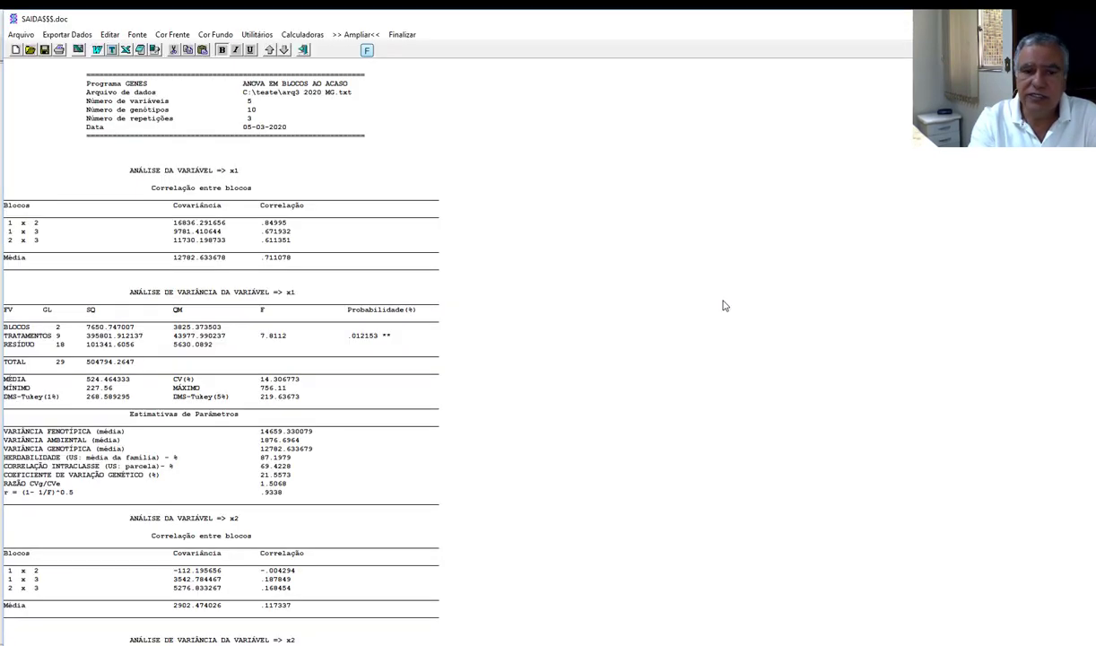
scroll(457, 254, down, 1)
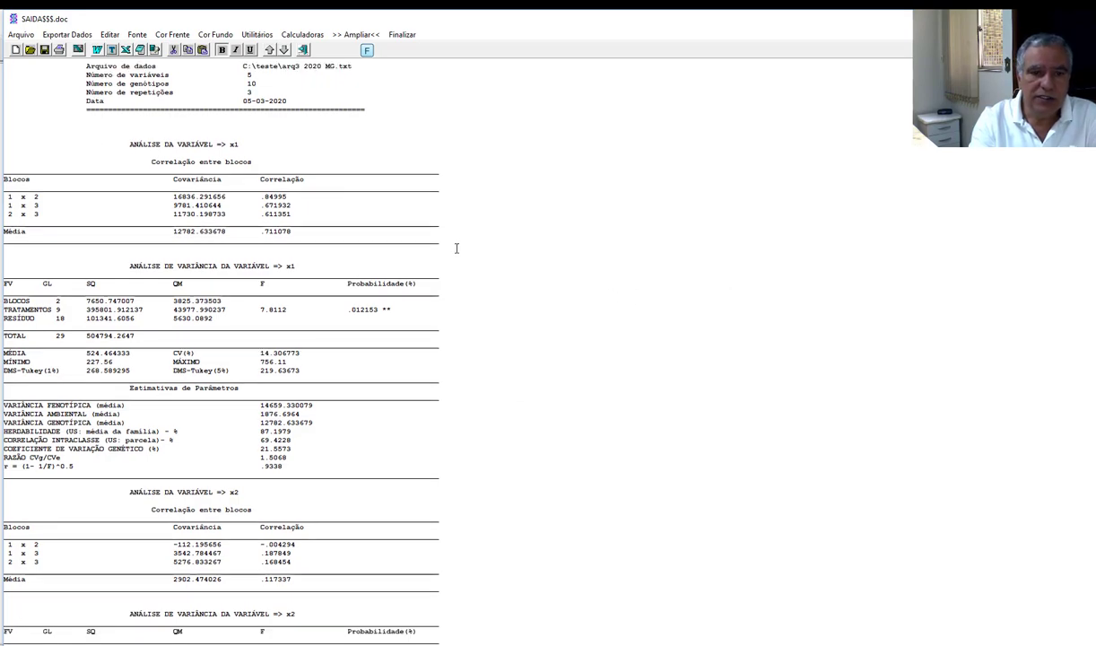
scroll(458, 241, down, 20)
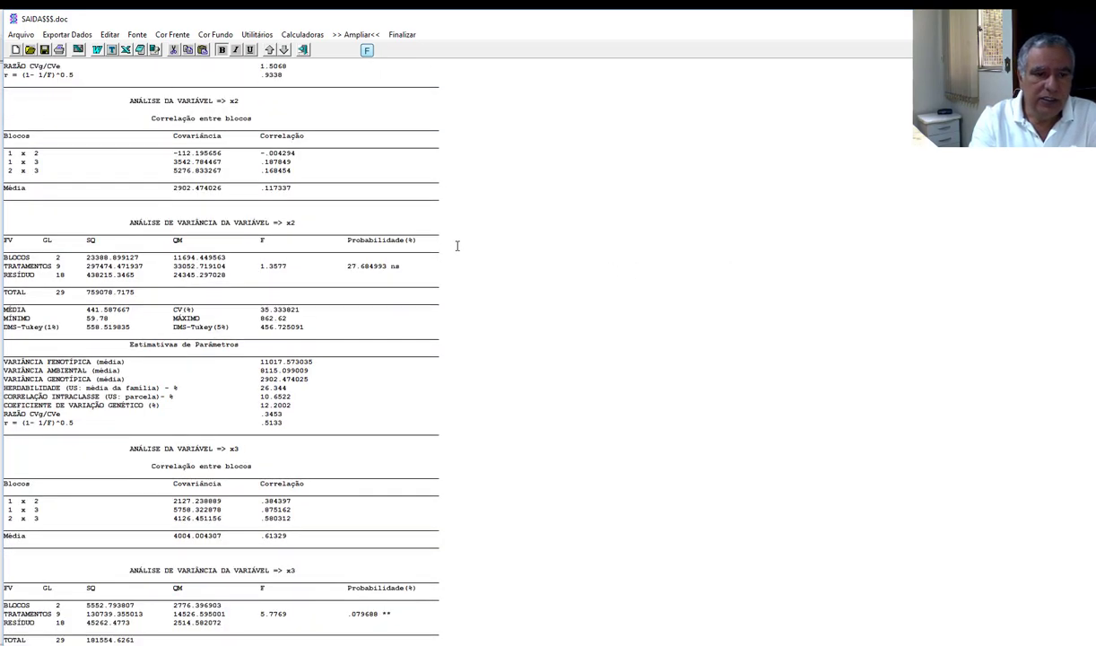
scroll(446, 265, down, 18)
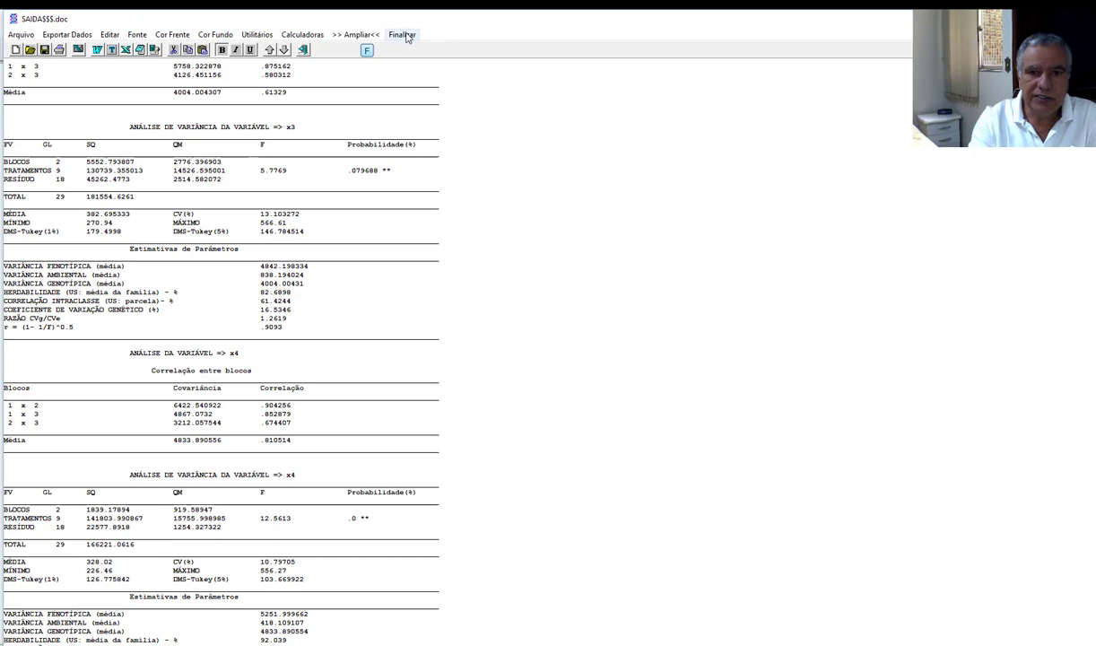
click(402, 34)
click(436, 196)
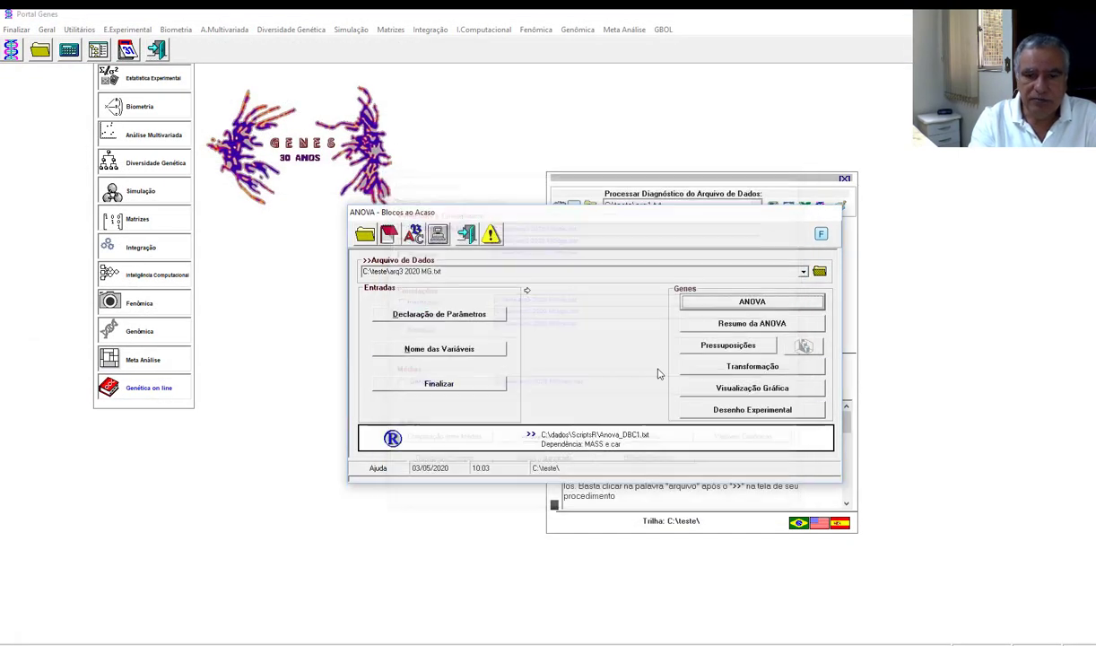
Step: Accept the block-design parameters again, rerun the ANOVA on arq3 2020 MG.txt, and close its output and matrices windows
click(450, 311)
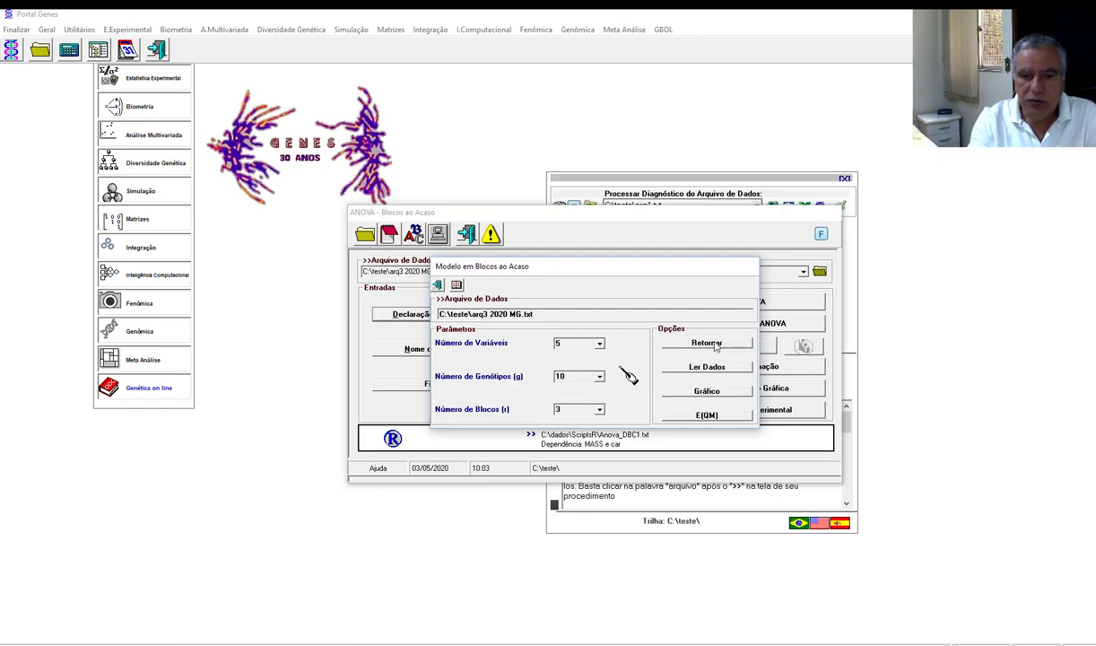
click(709, 344)
click(725, 299)
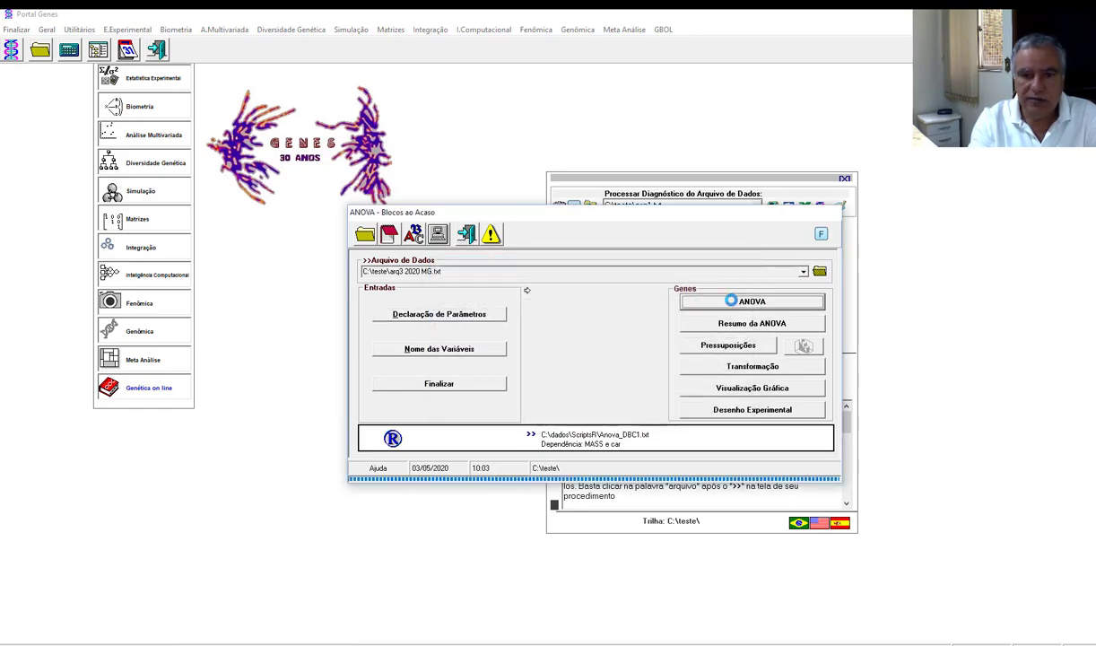
click(400, 34)
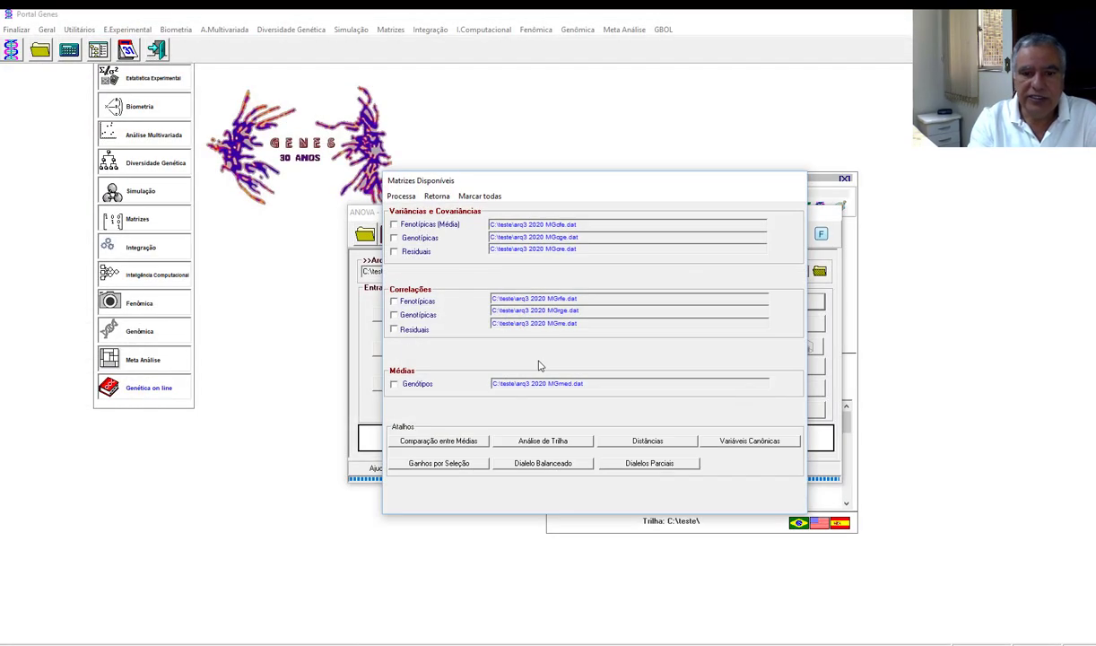
click(436, 195)
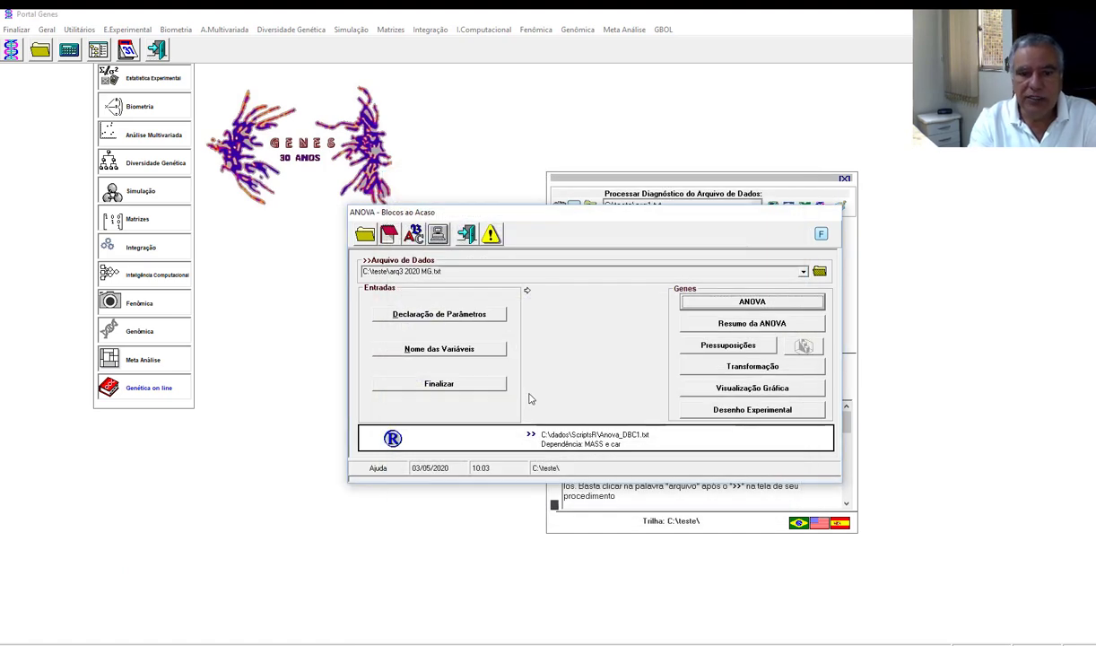
Step: Check the help window's problem-solving options, and examine the data-file diagnosis of C:\teste\arq3 2020 MG.txt for problems
click(373, 468)
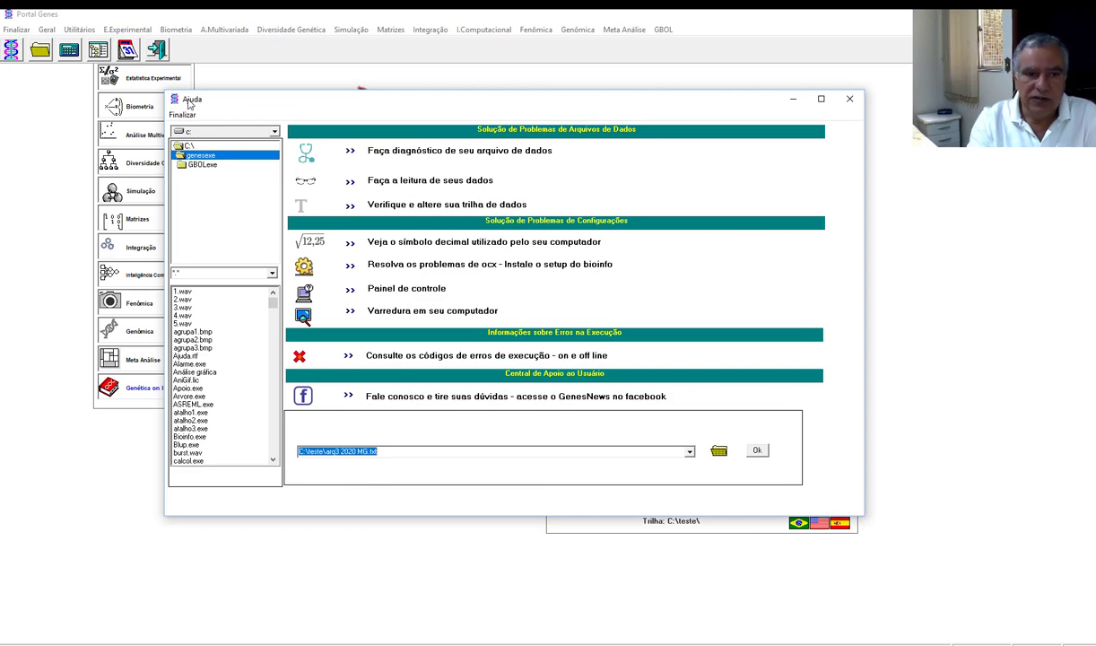
drag(178, 99, 180, 107)
click(303, 192)
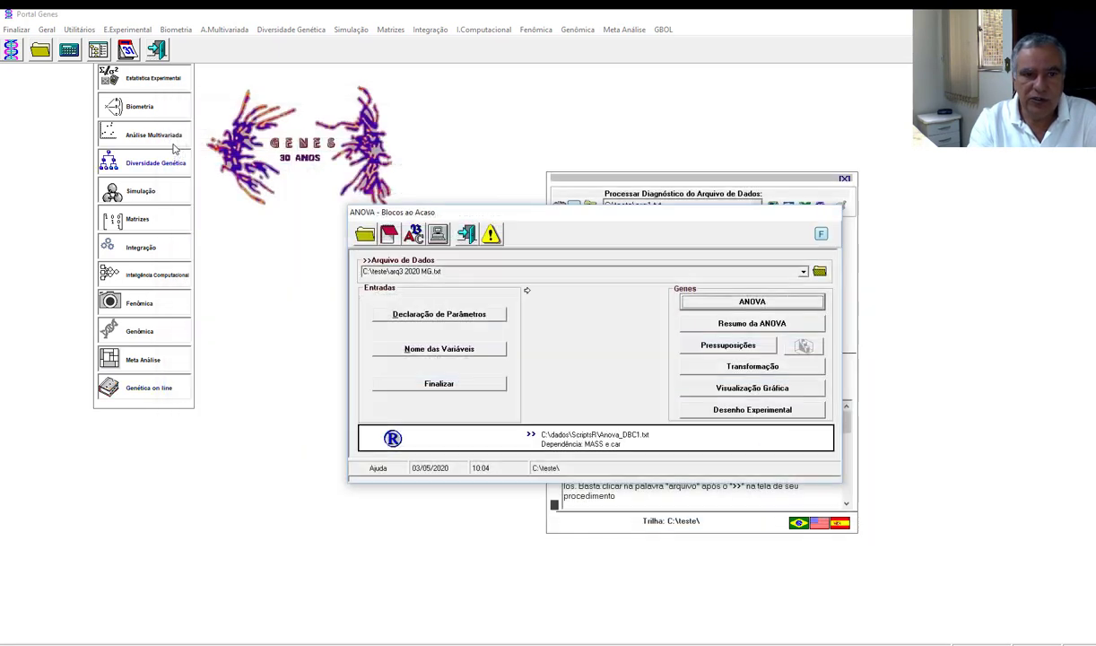
click(406, 262)
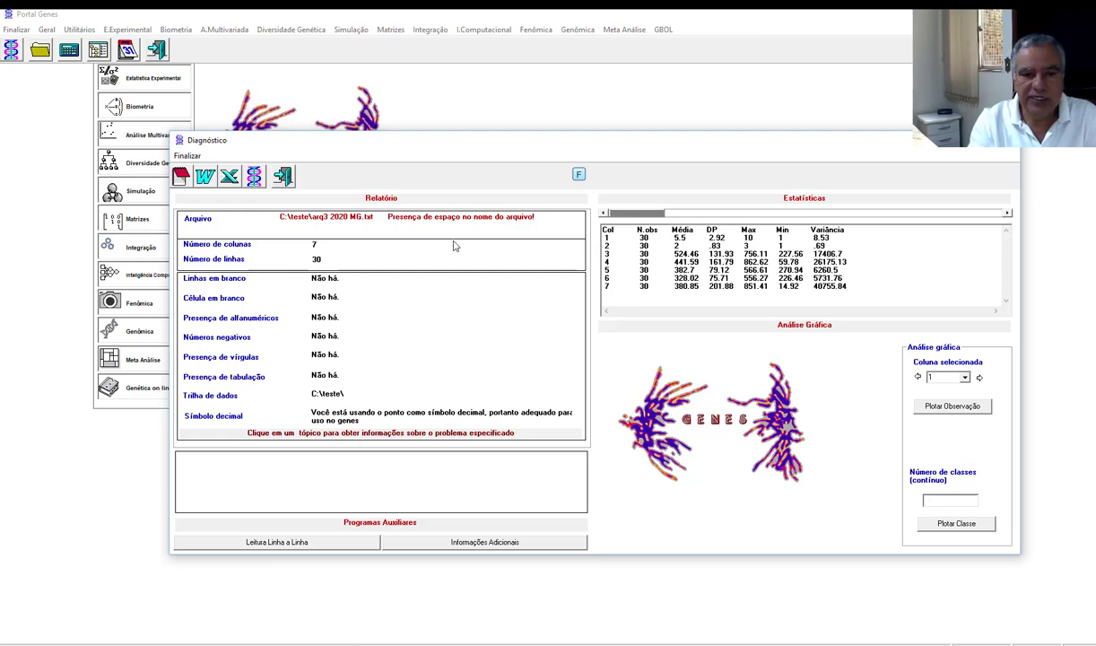
click(284, 177)
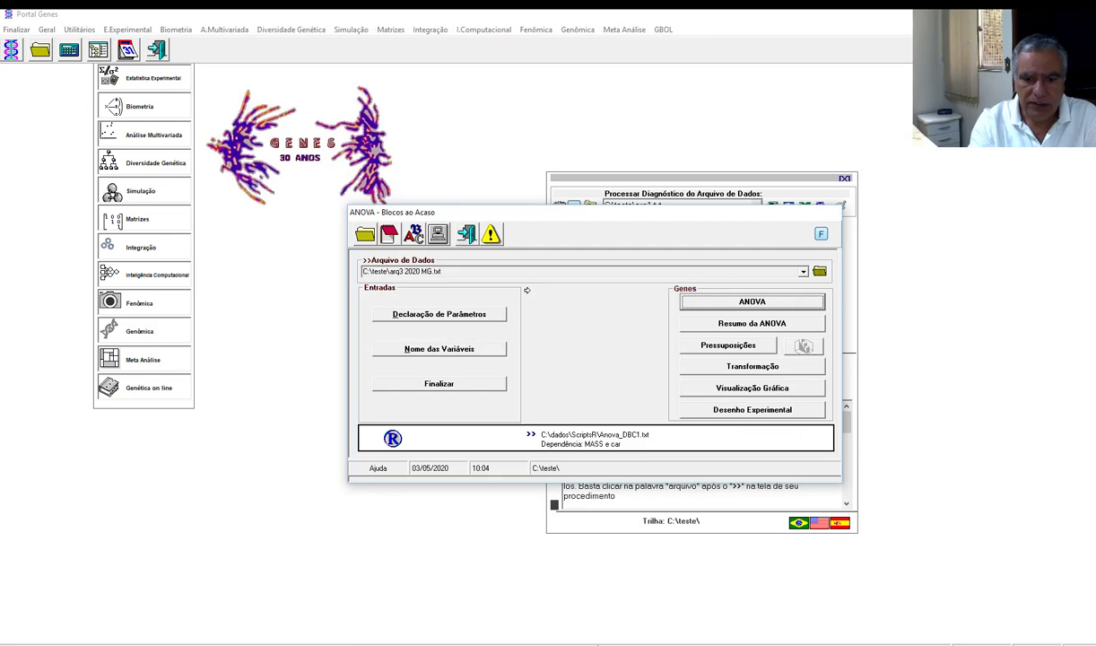
Step: Close the ANOVA window and open the arq3 text file from the teste folder on Disco Local (C:)
click(446, 228)
click(286, 643)
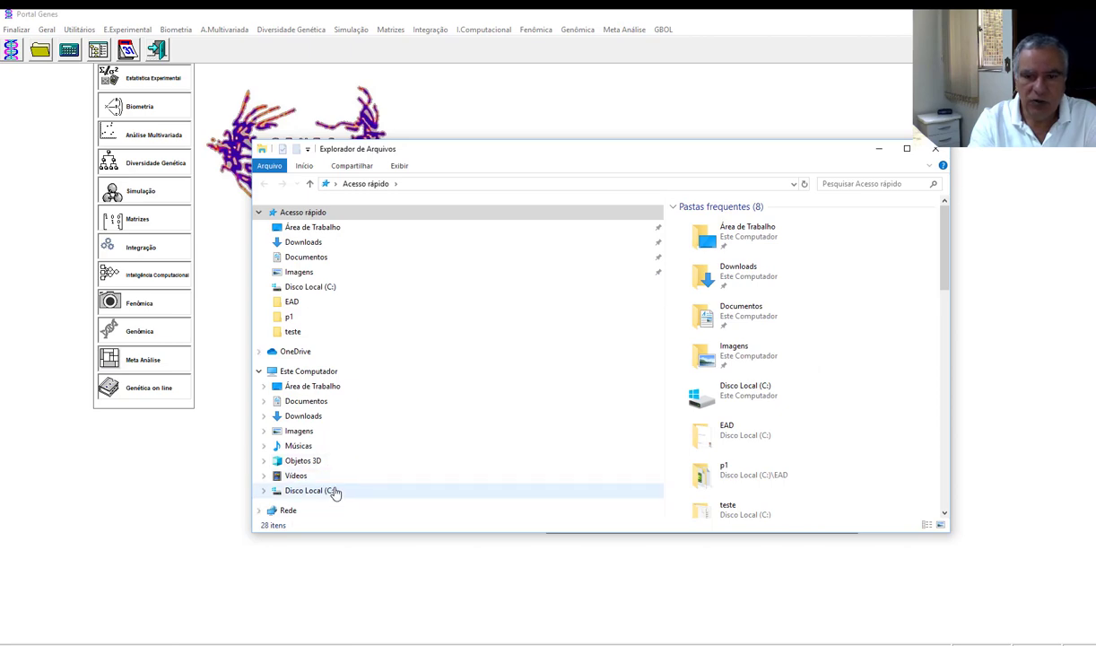
click(334, 491)
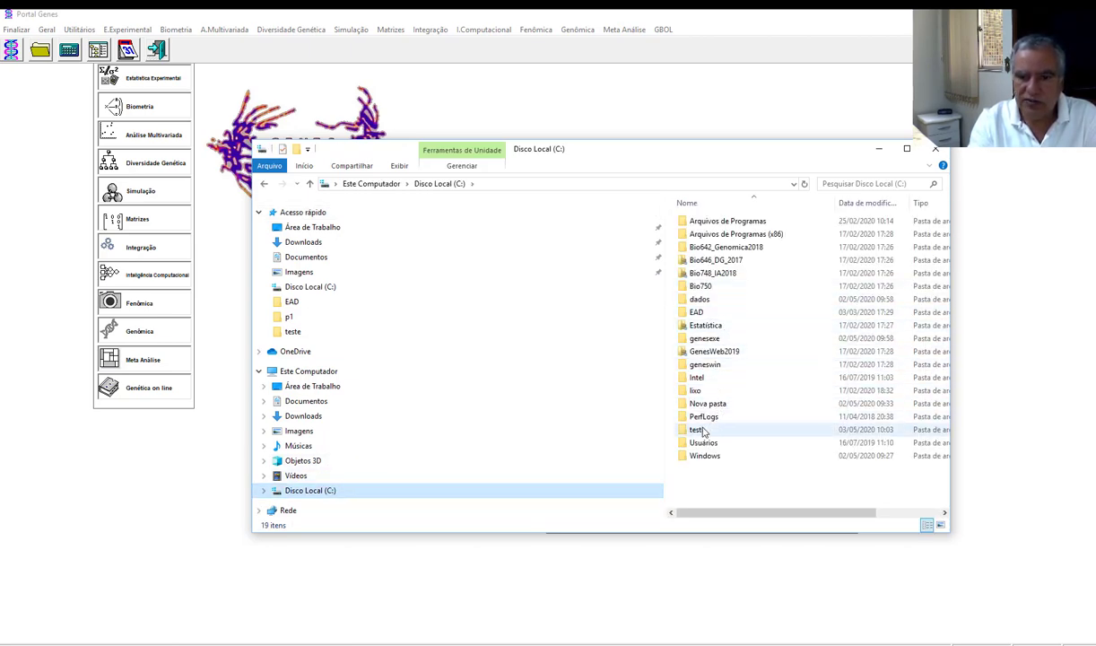
double_click(699, 429)
double_click(714, 312)
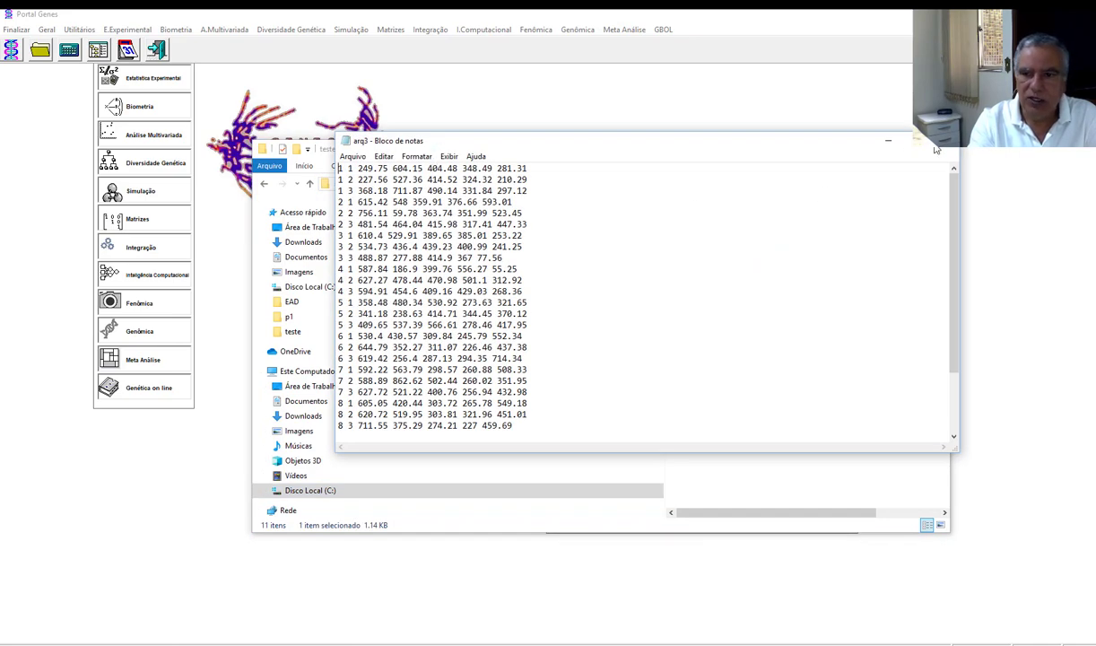
Step: Save a copy of the arq3 text as "arq4" in the teste folder
click(914, 141)
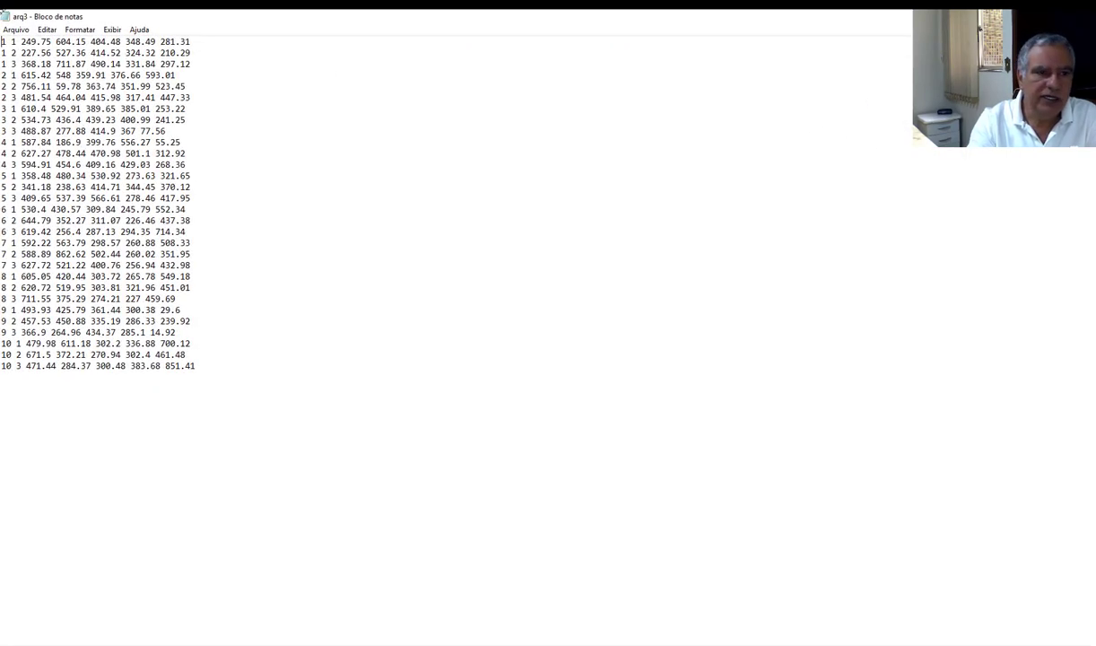
click(15, 30)
click(34, 85)
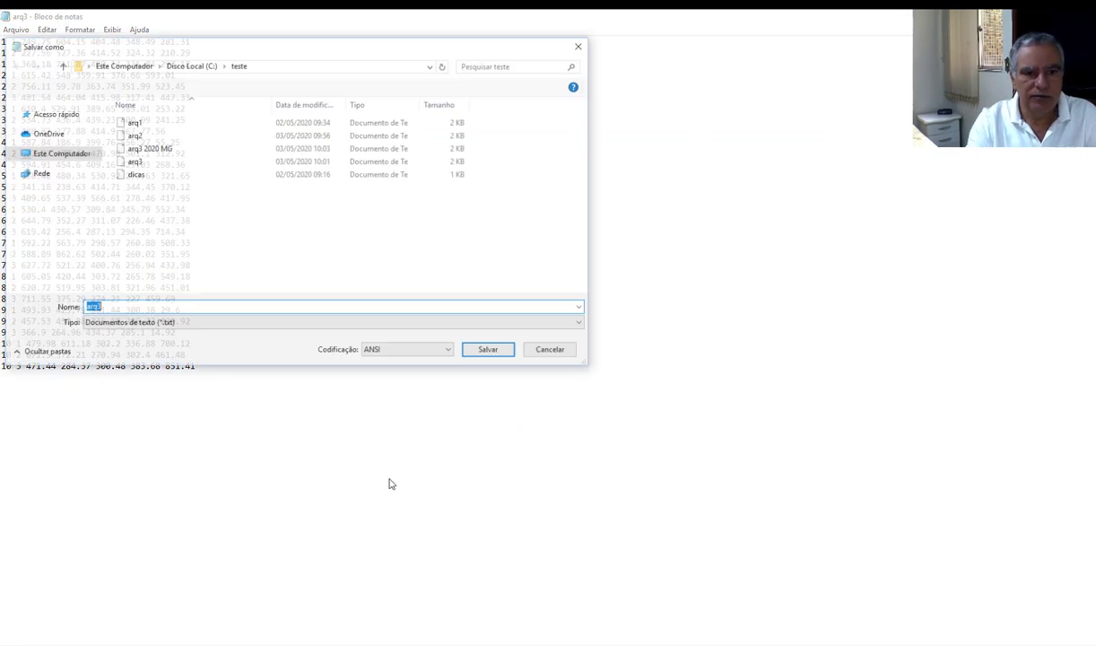
click(104, 309)
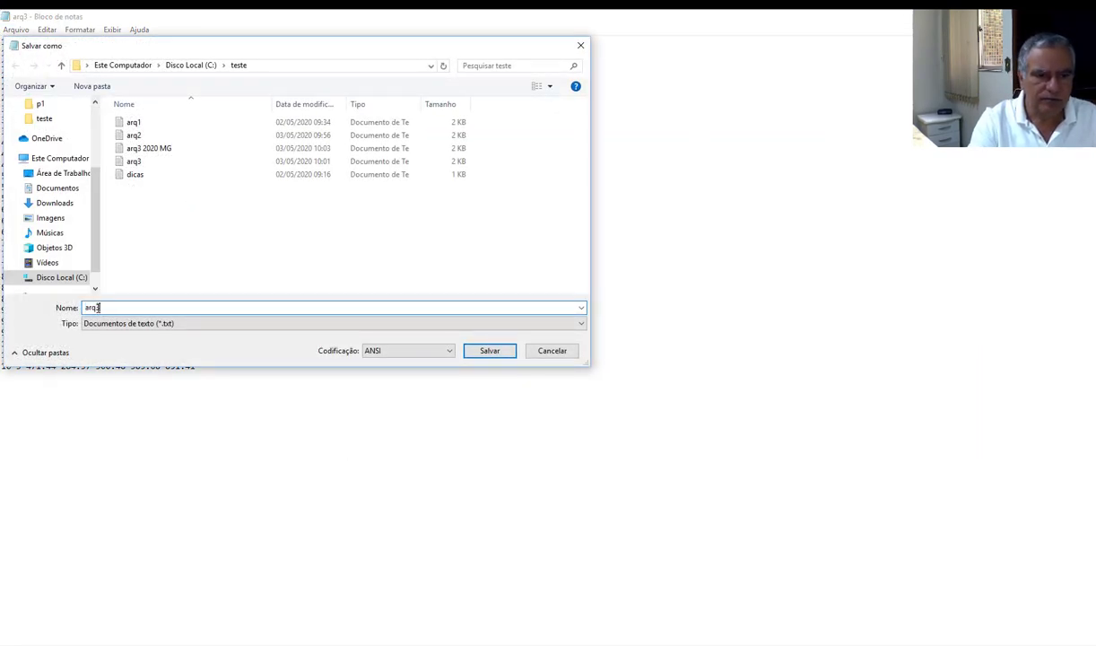
text(4)
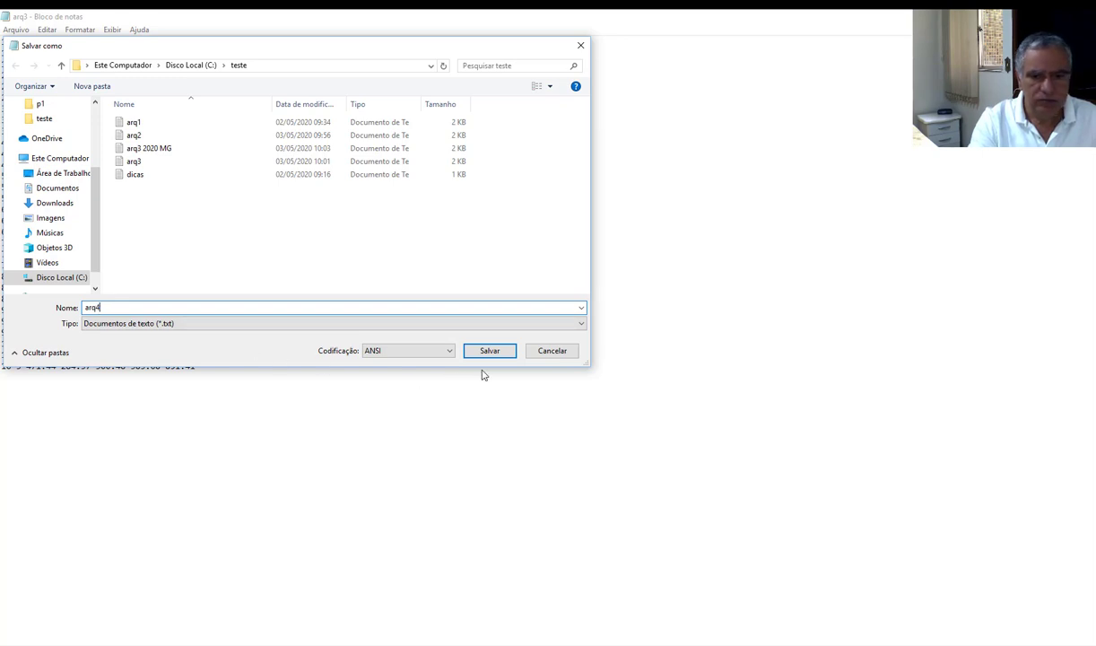
click(476, 348)
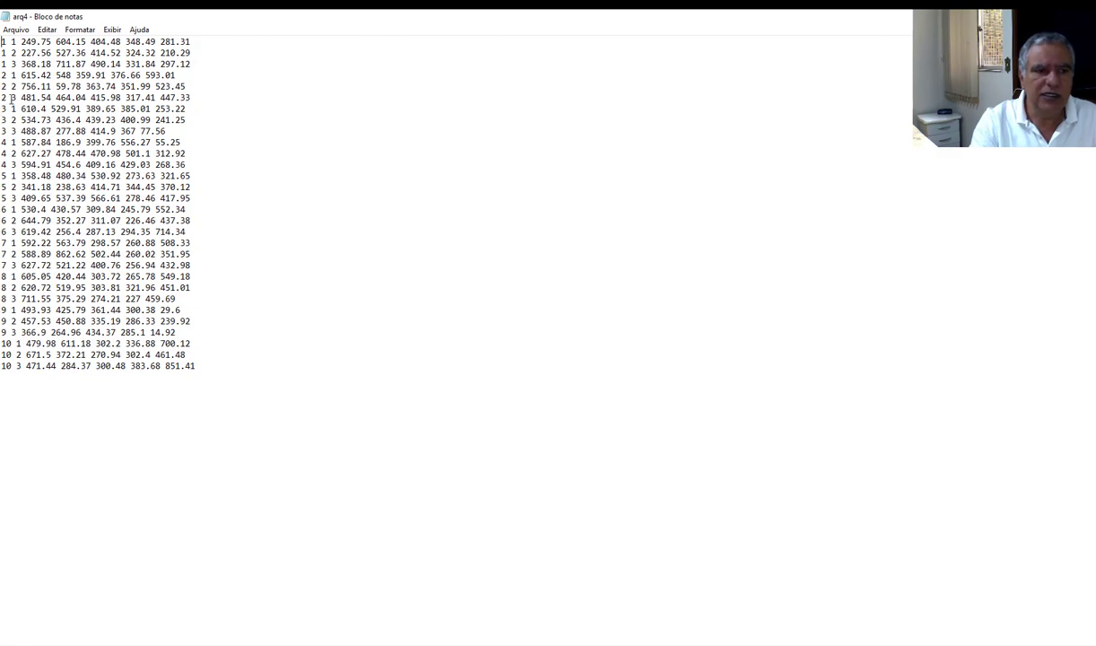
Step: Change the block number of genotype 2's third row to 1 and remove the decimal point from 348.49 in the first row
drag(11, 97, 17, 97)
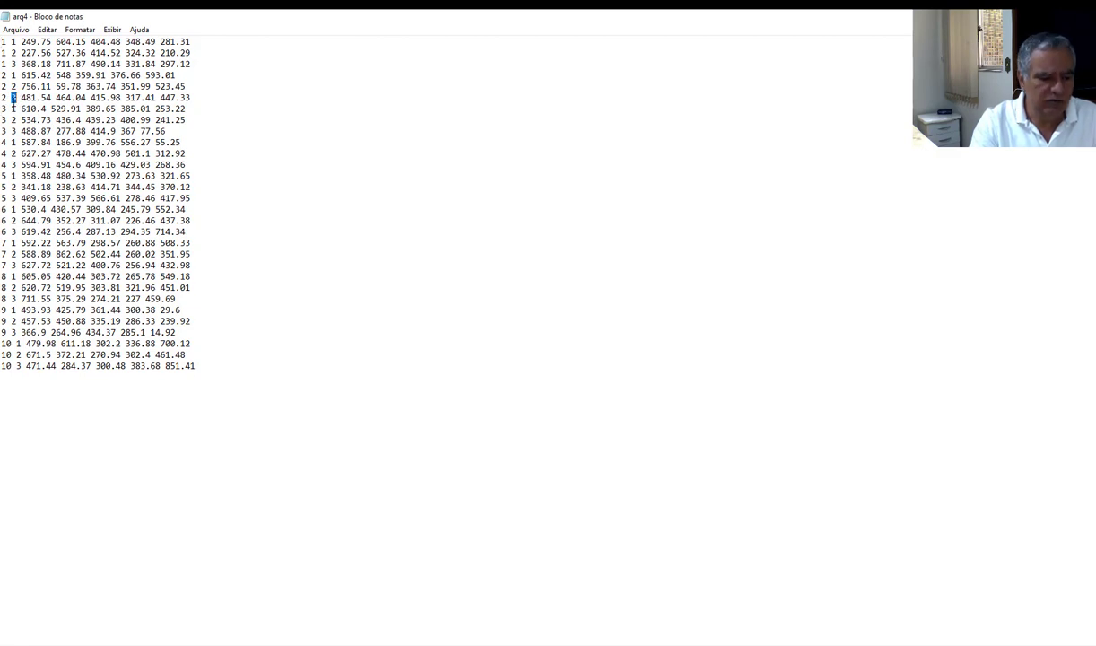
text(1)
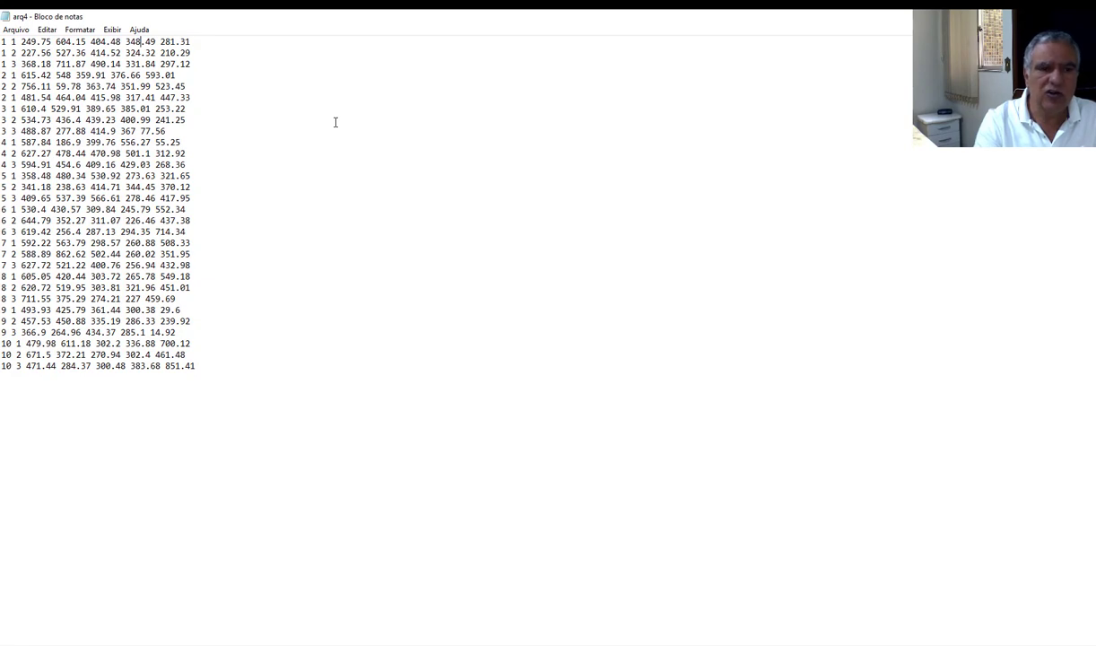
key(Delete)
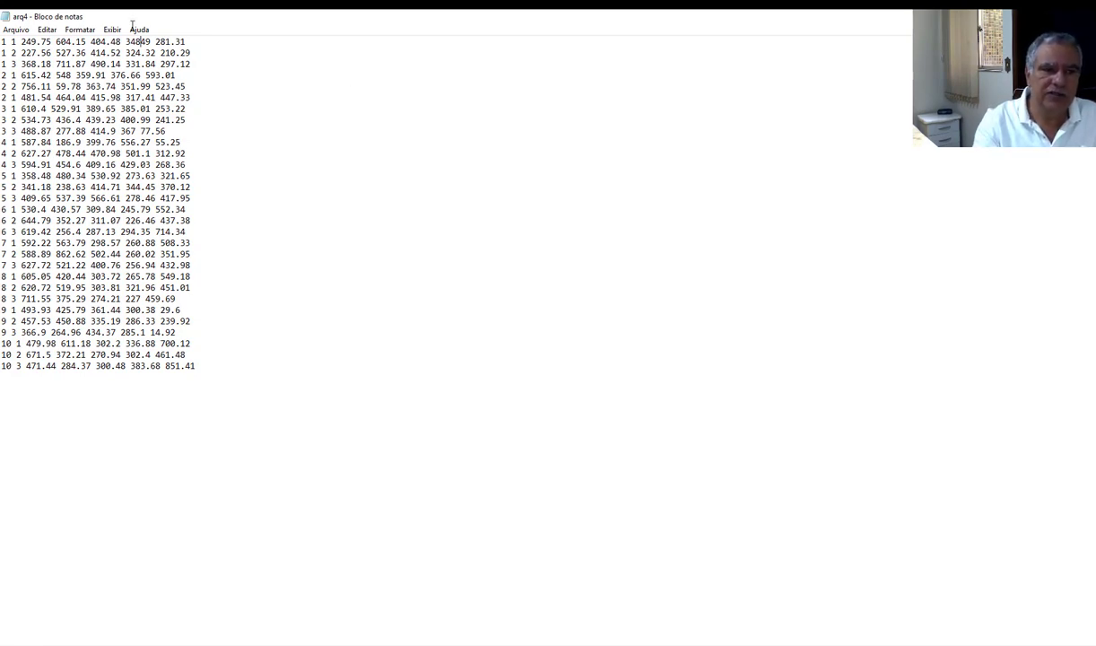
Step: Save the edited text as "arq5" in the teste folder and close the text and folder windows
click(16, 29)
click(31, 86)
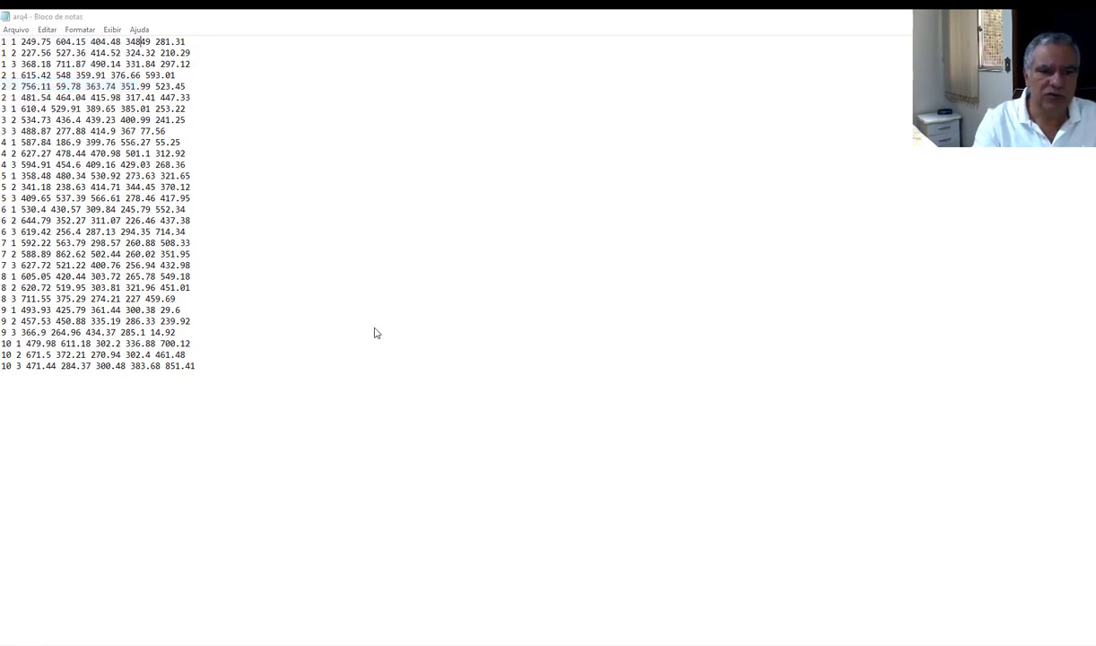
click(101, 307)
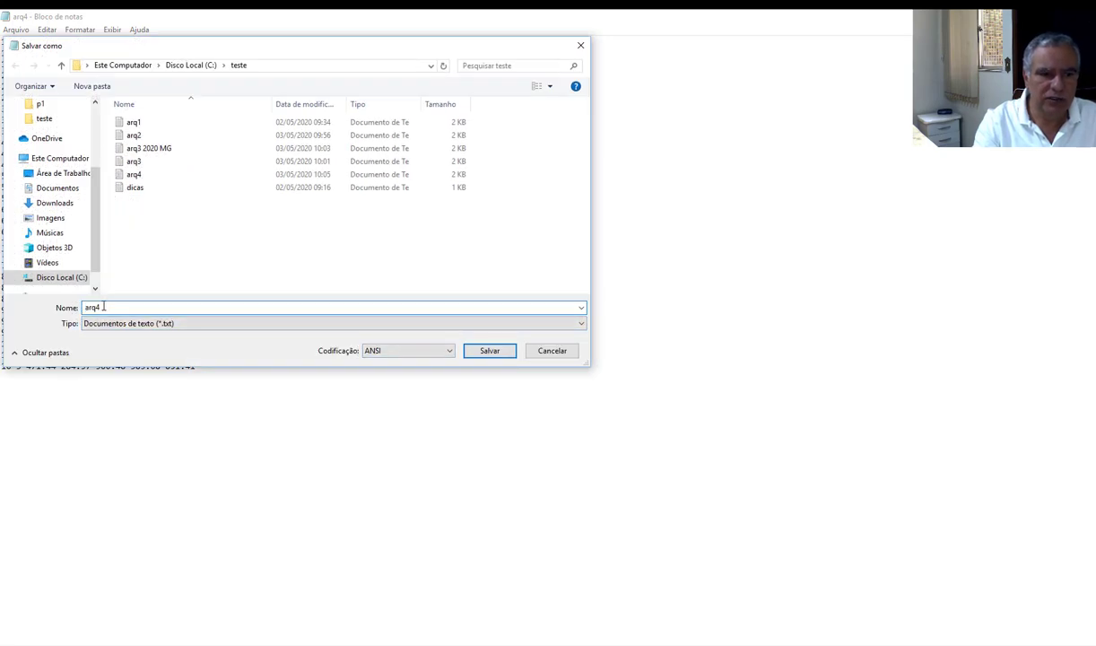
key(BackSpace)
text(5)
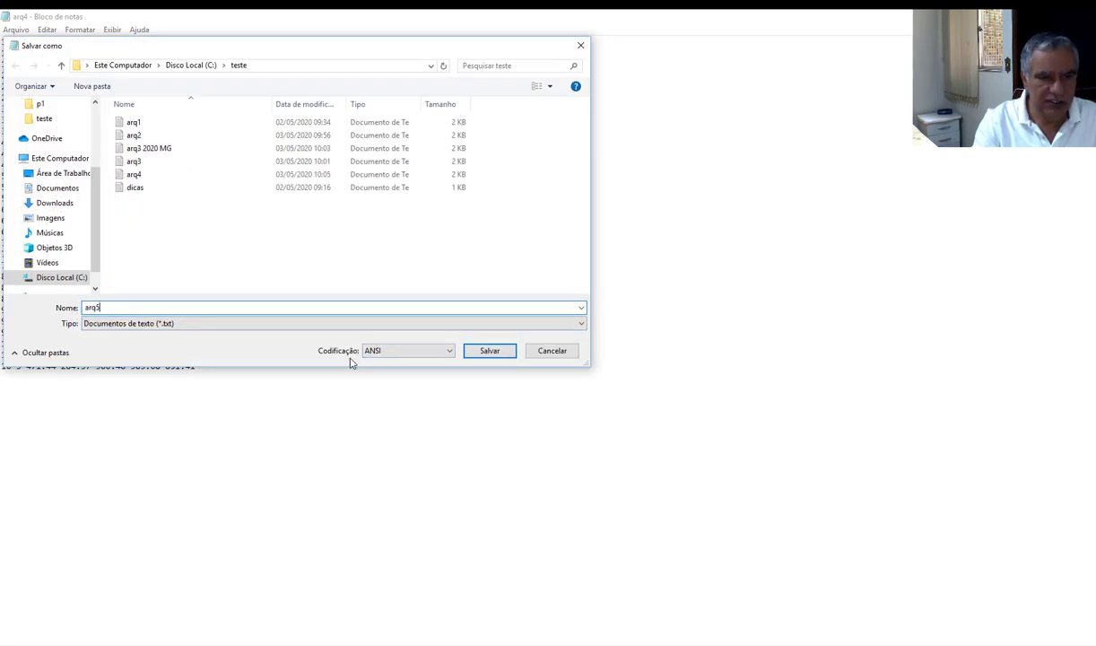
click(490, 350)
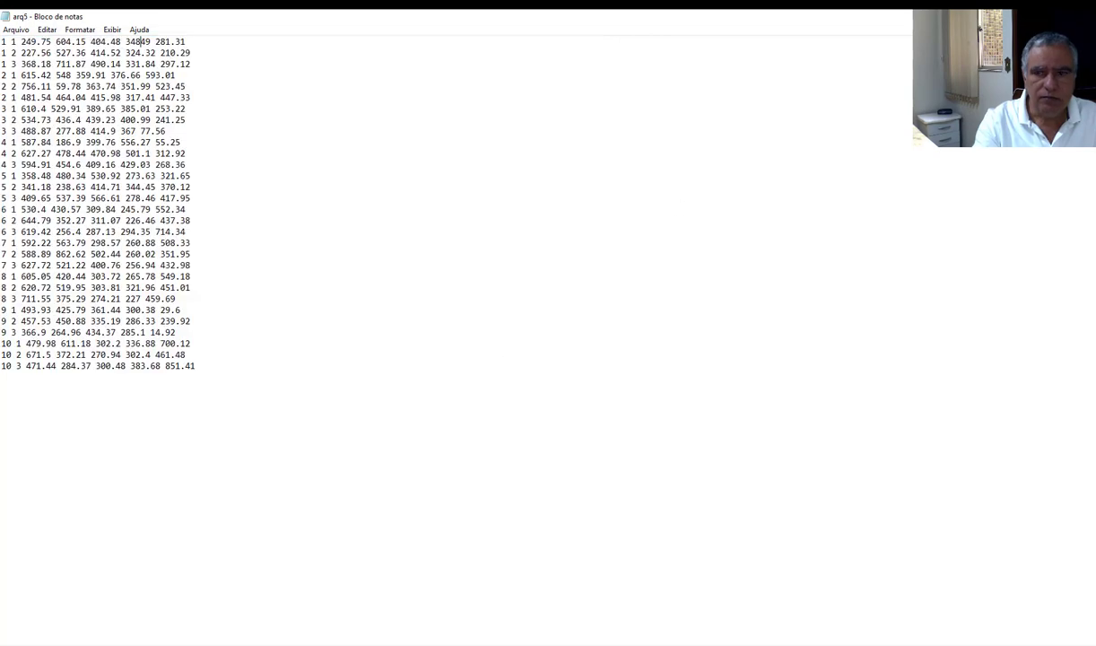
key(alt+F4)
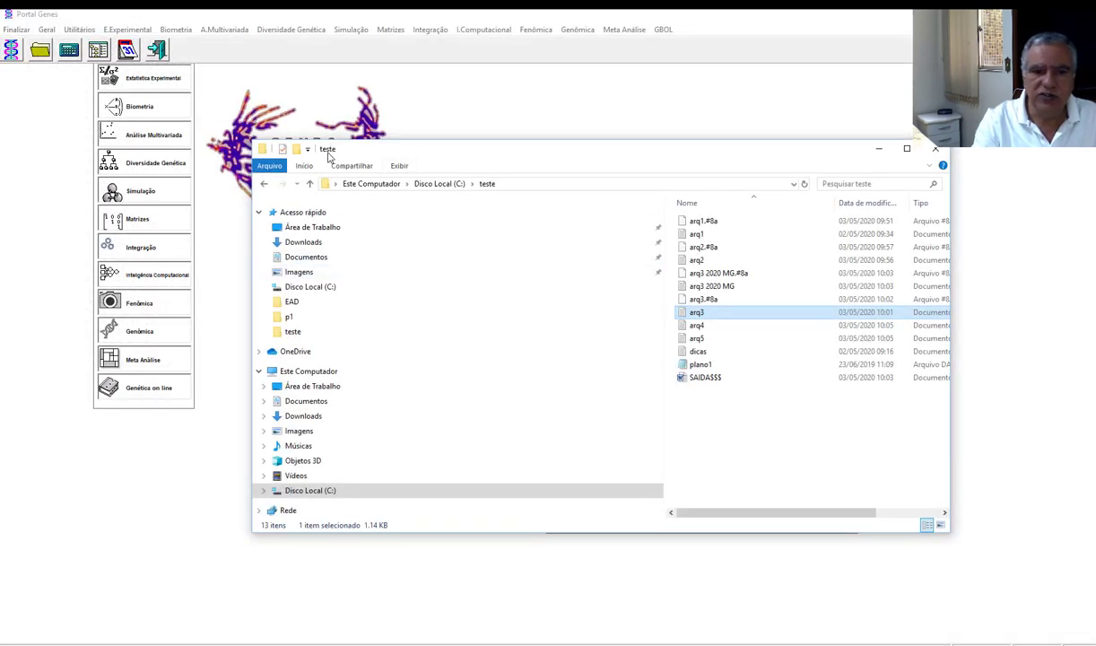
click(949, 155)
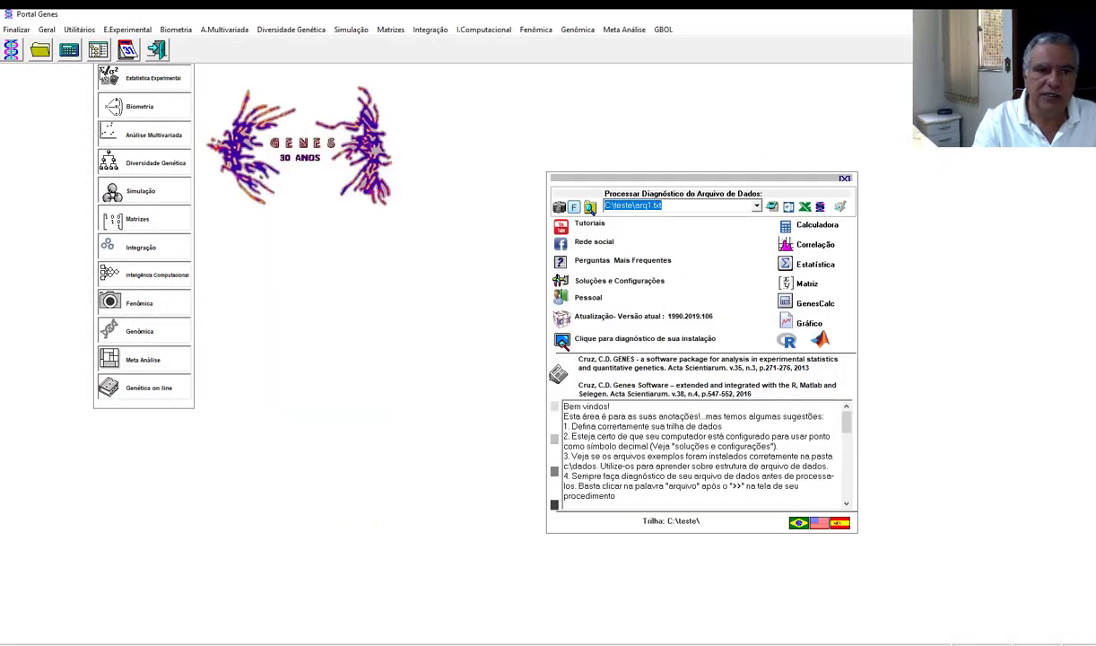
Step: Open the randomized-block (DBC) analysis of variance without lost plots and choose C:\teste\arq5.txt as the data file
click(140, 34)
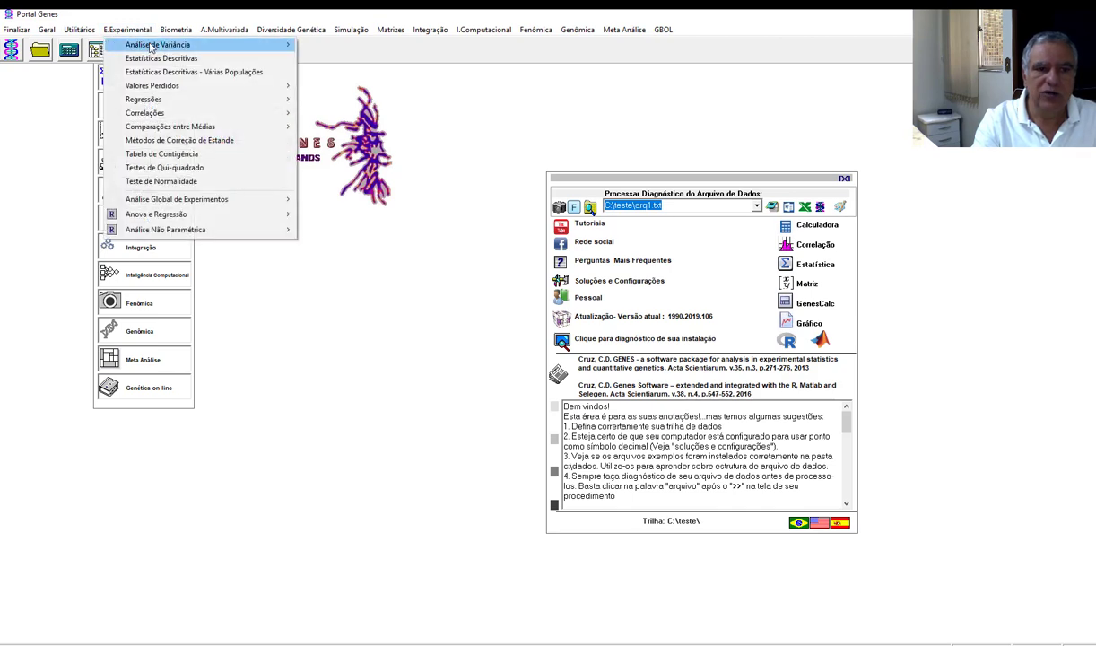
mouse_move(150, 46)
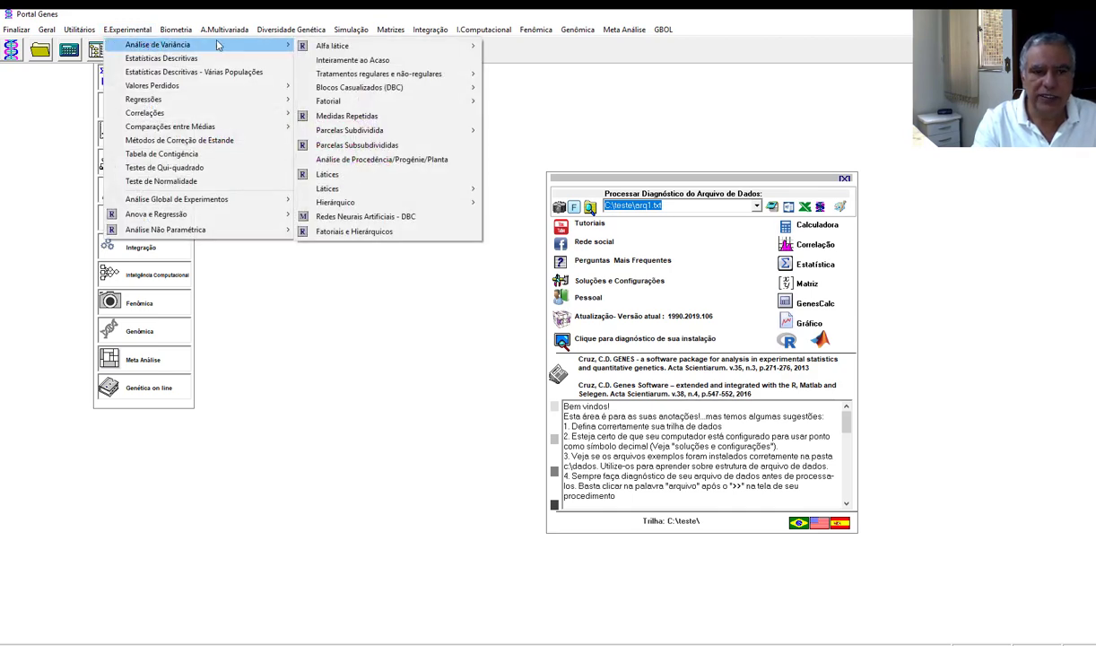
mouse_move(417, 96)
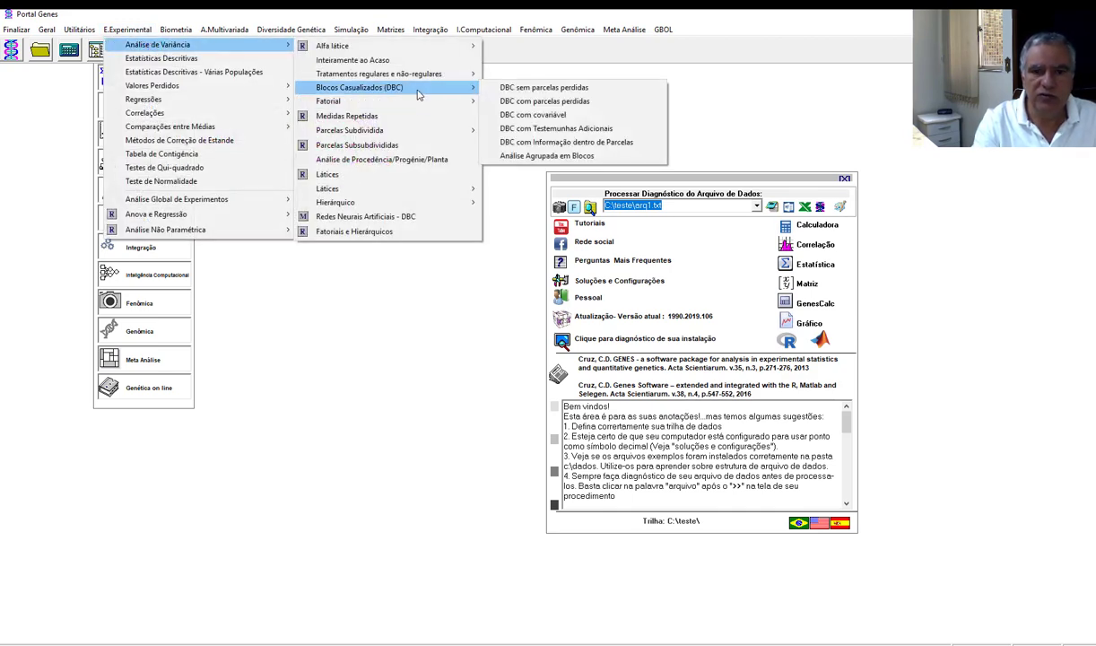
click(555, 88)
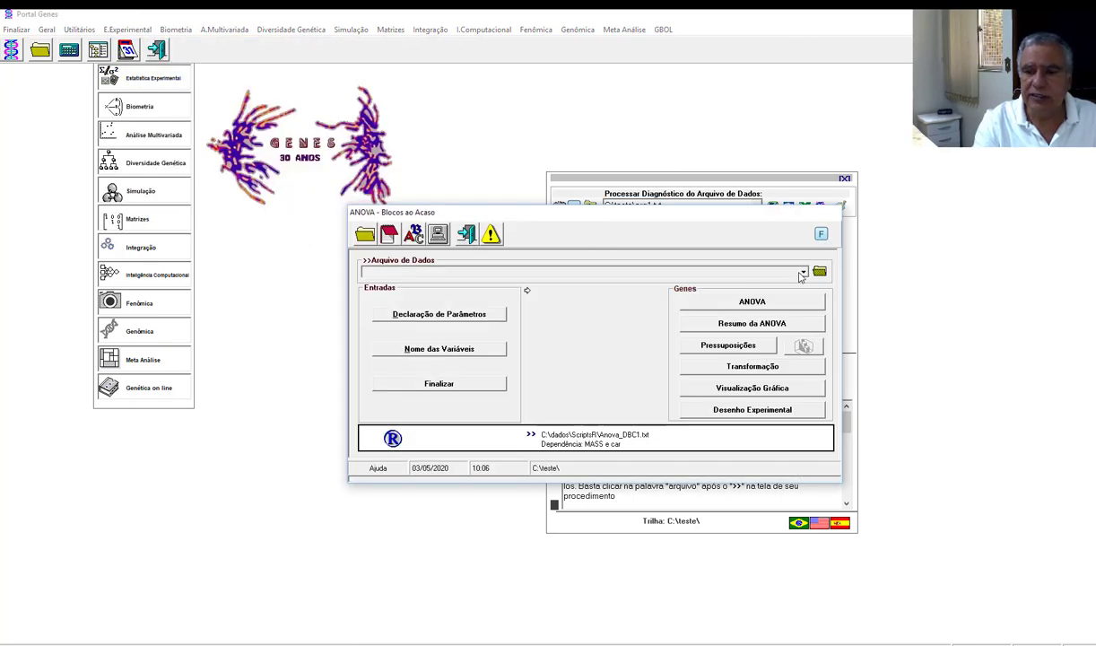
click(802, 273)
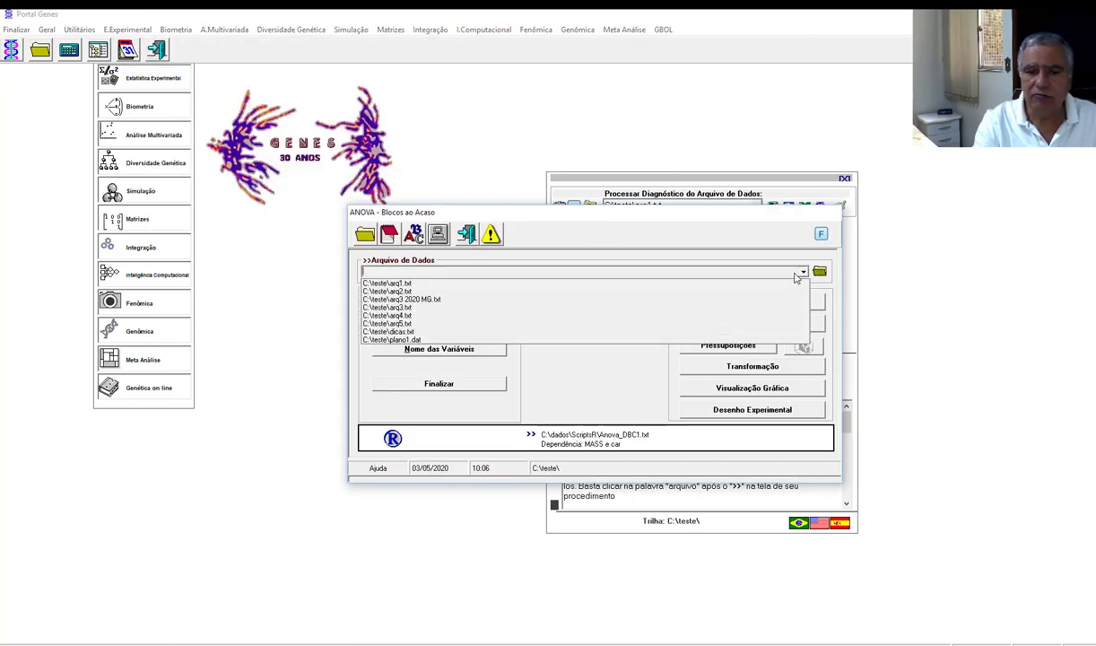
click(427, 326)
Step: Declare 5 variables, 10 genotypes and 3 blocks for arq5 and run the ANOVA
click(430, 314)
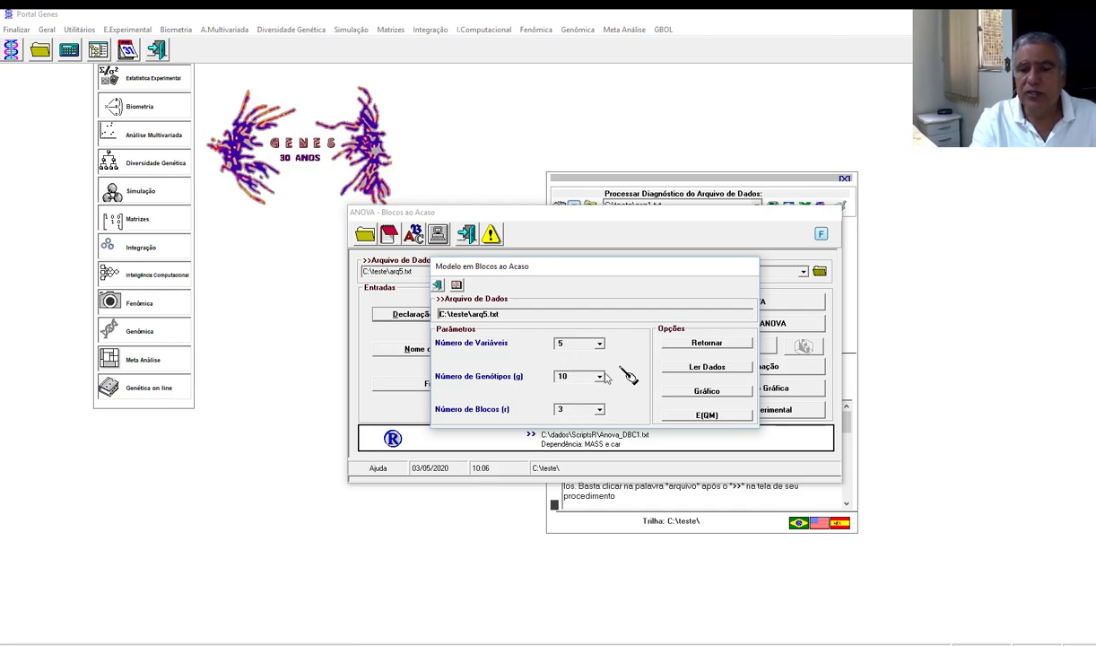
click(682, 343)
click(716, 299)
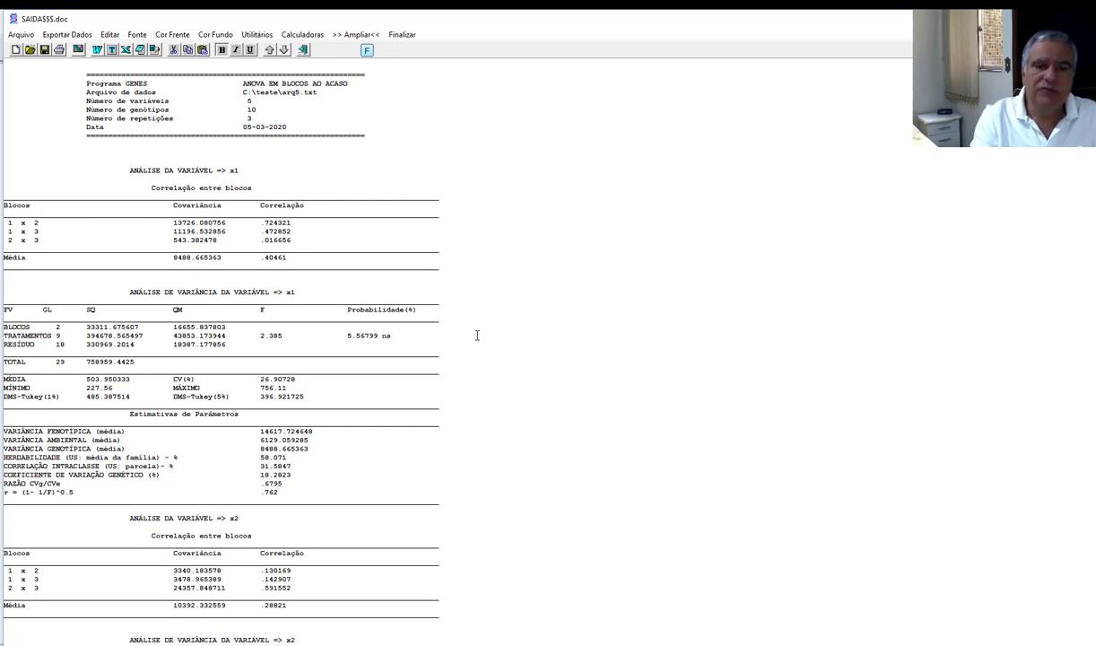
Step: Review the arq5 ANOVA report for x1 to x3, then close it and return from the available matrices without processing any
scroll(458, 327, down, 15)
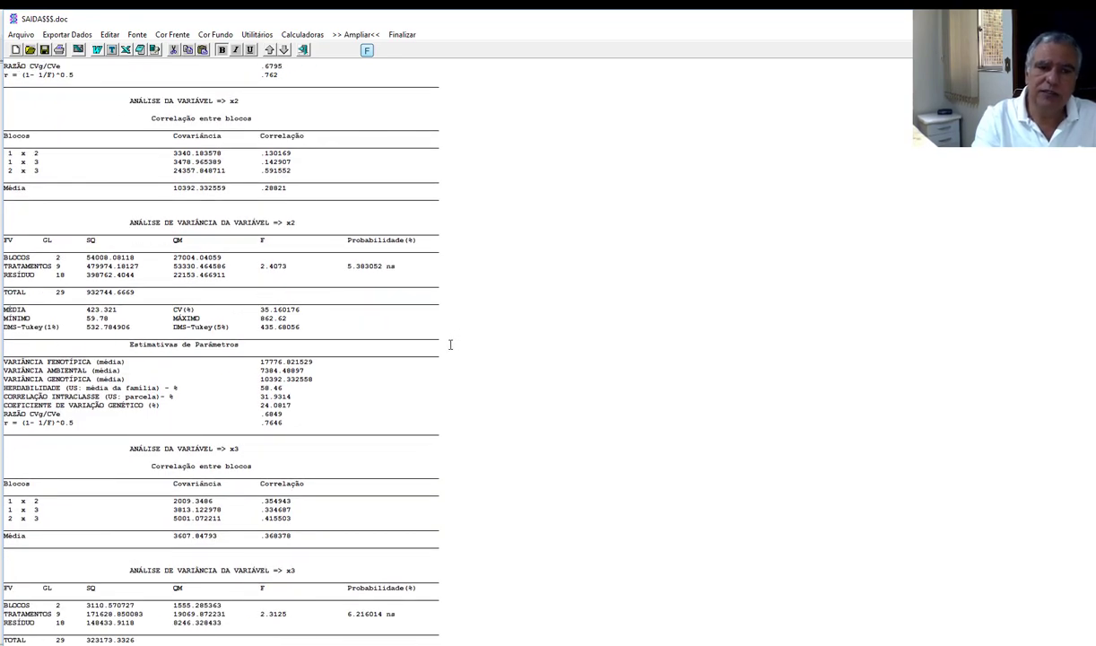
scroll(448, 346, up, 7)
scroll(443, 352, up, 7)
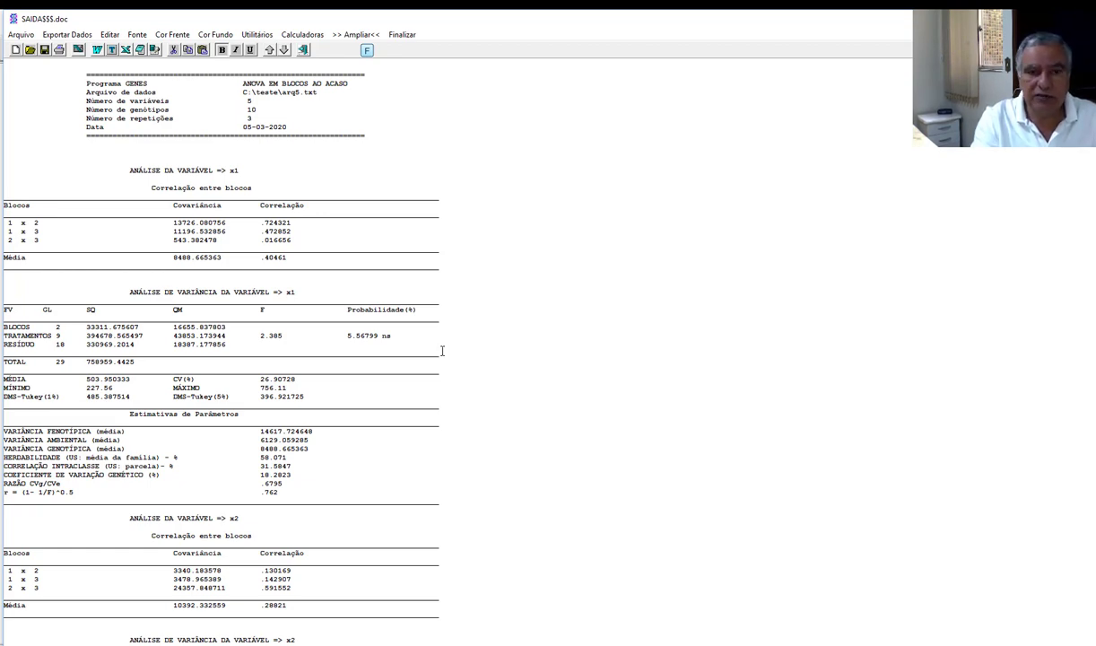
click(400, 35)
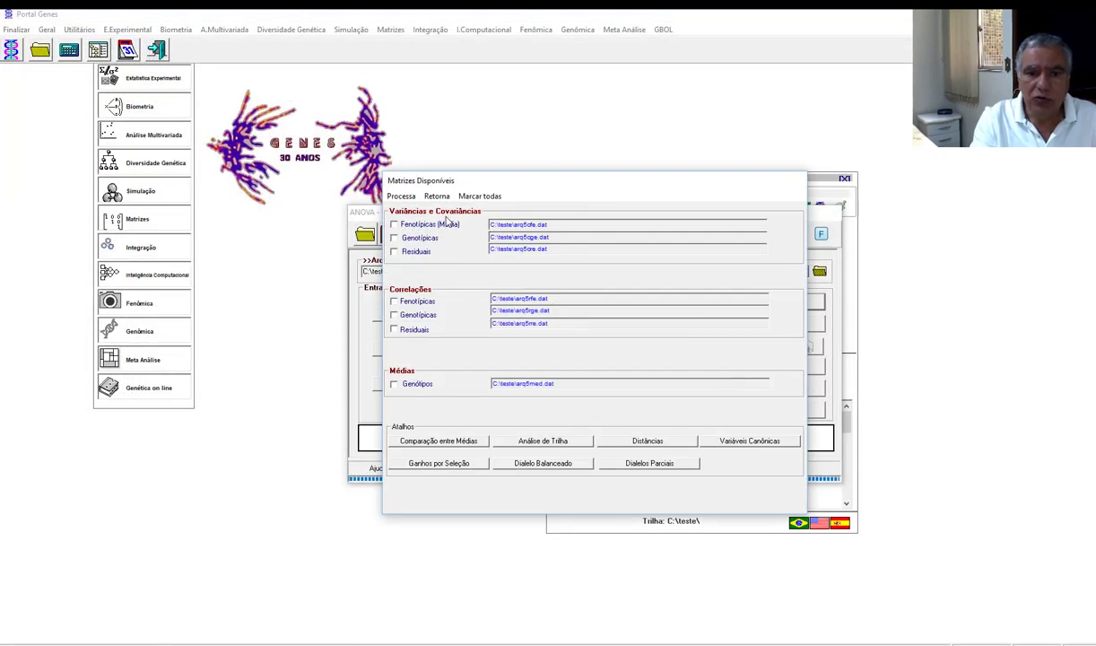
click(435, 196)
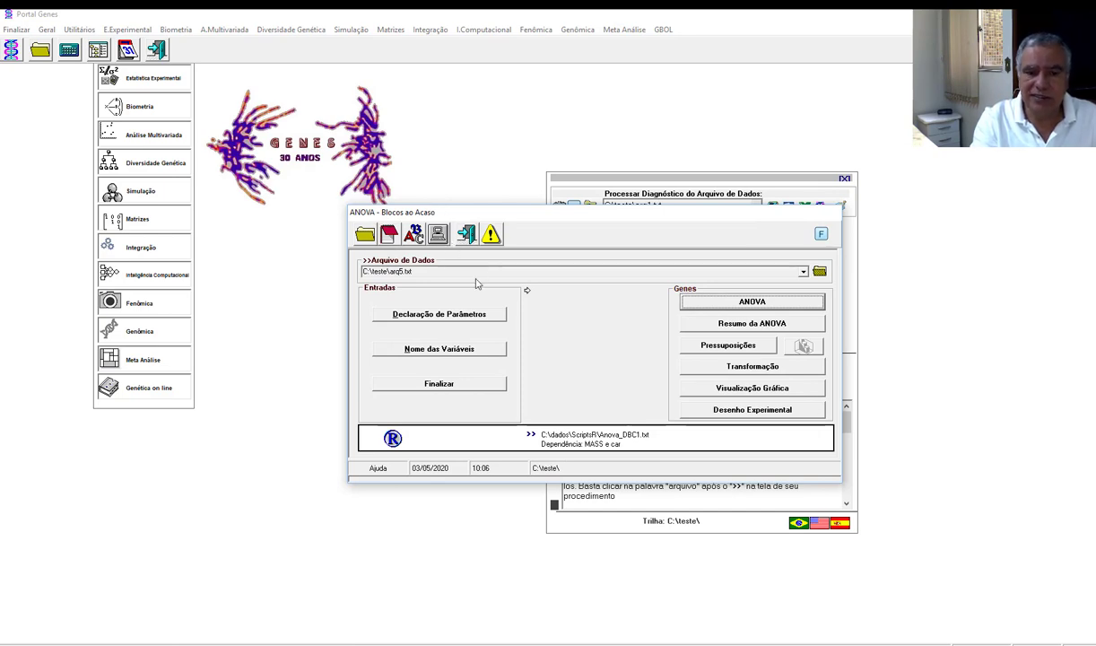
Step: Run the data-file diagnosis on arq5 and plot the observations of columns 1 and 2
click(396, 259)
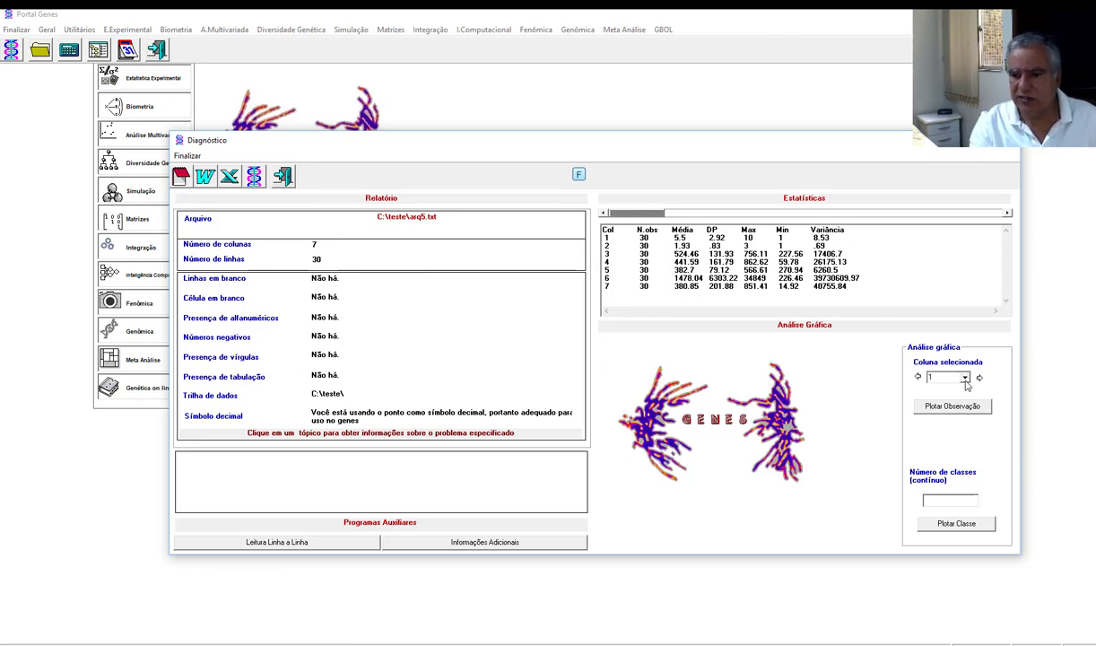
click(952, 406)
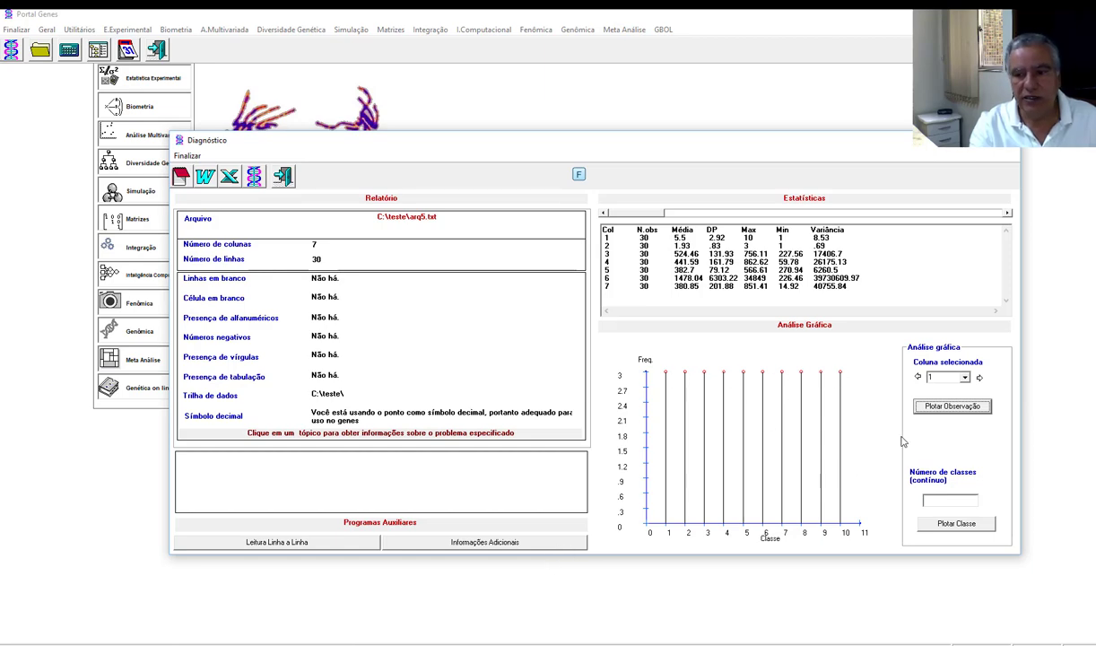
click(961, 377)
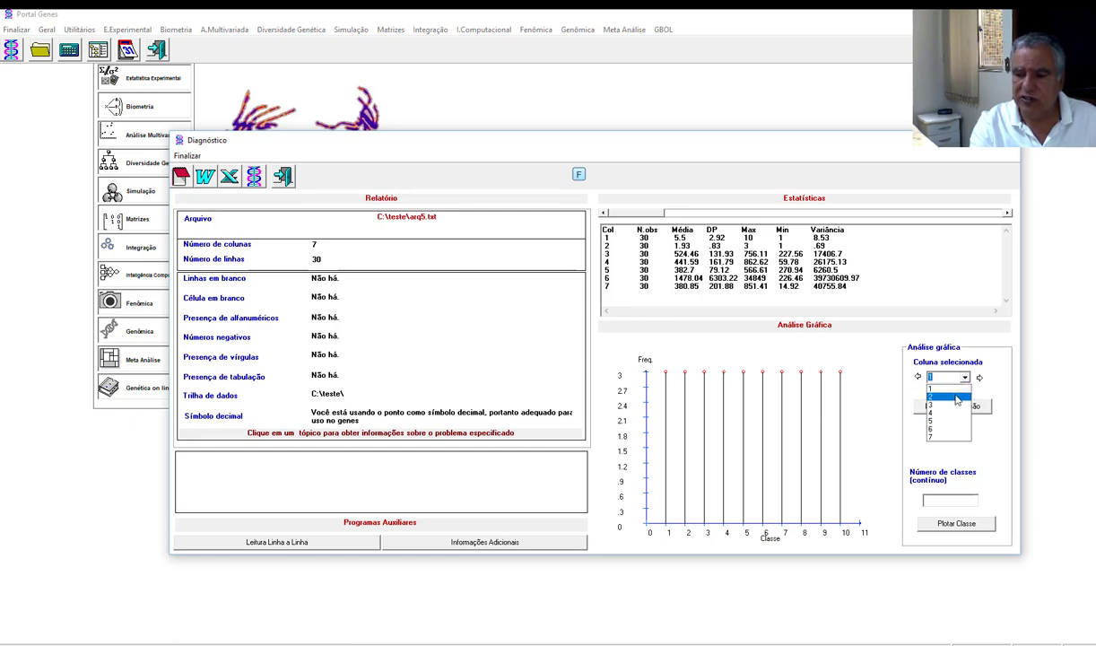
click(957, 399)
click(958, 406)
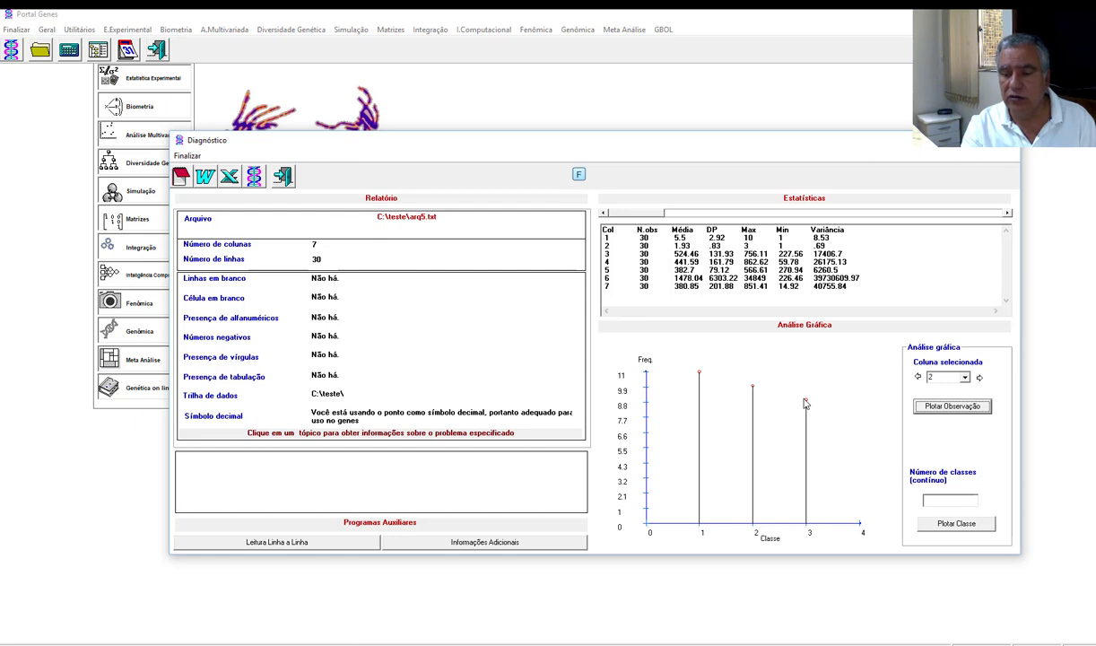
Step: Plot the observations of columns 3, 4, 5 and 6 one after another to look for outlying values
click(980, 378)
click(979, 377)
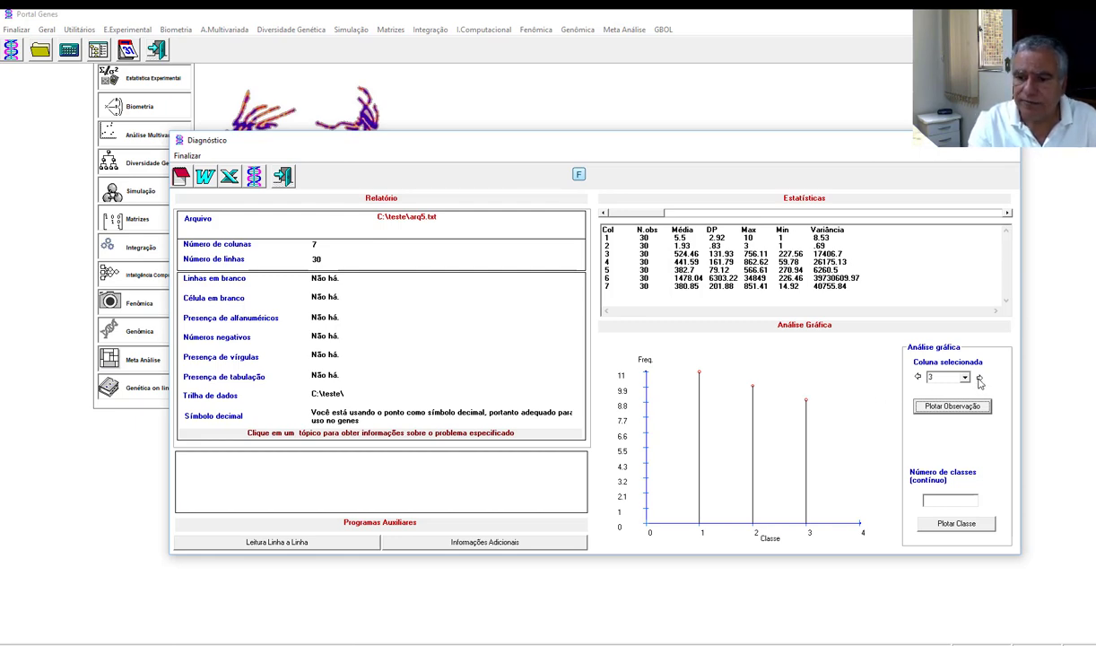
click(919, 377)
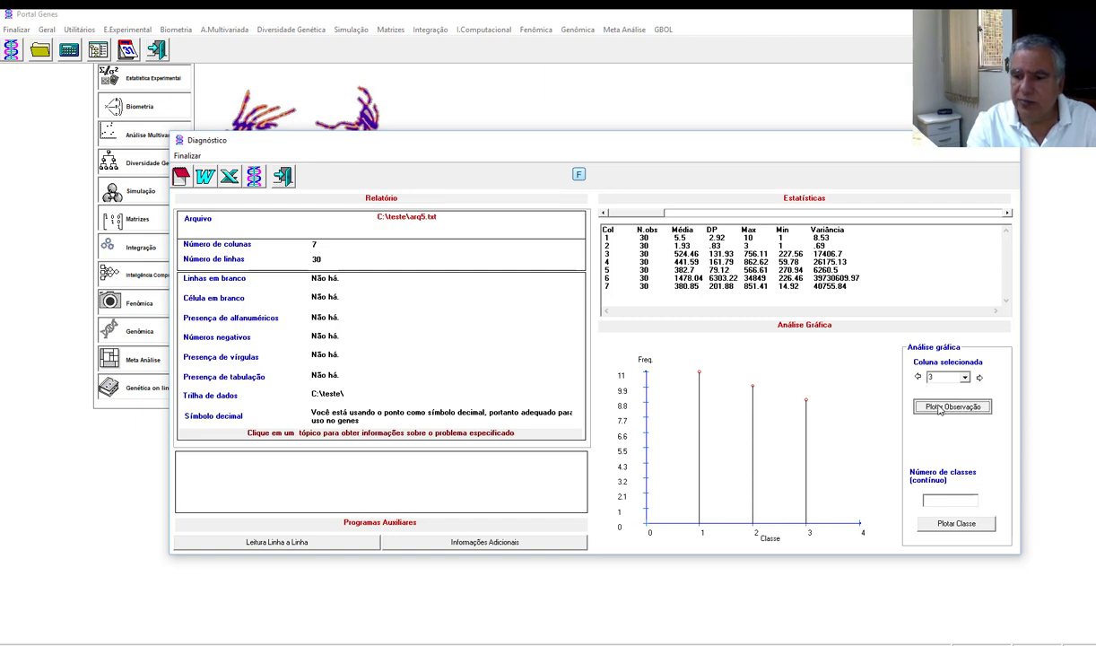
click(939, 408)
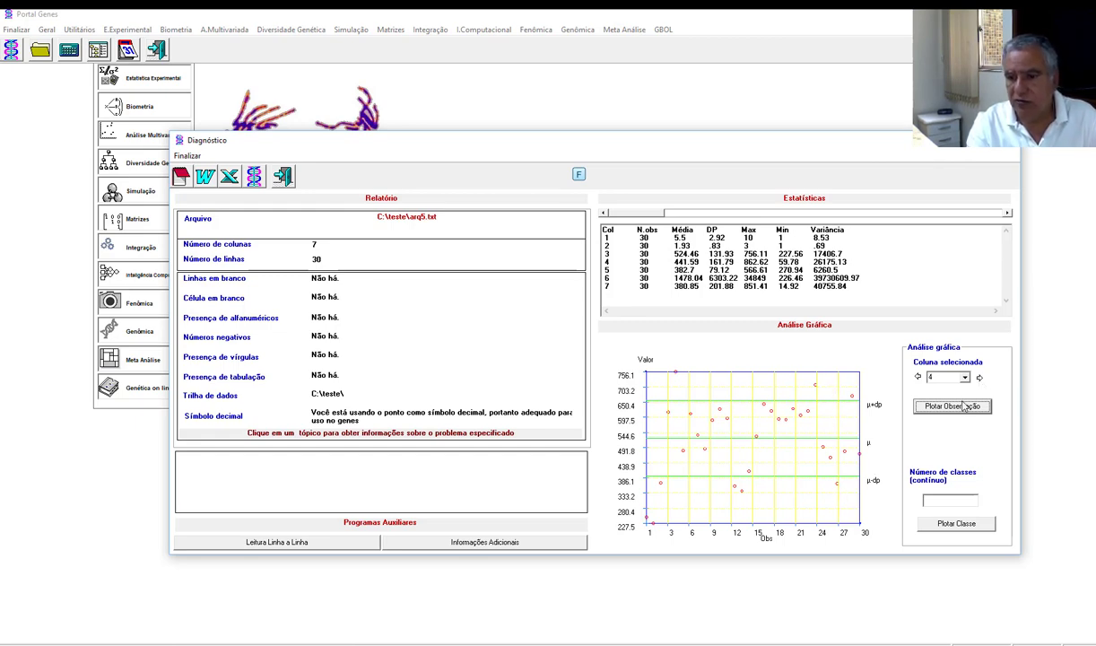
click(924, 406)
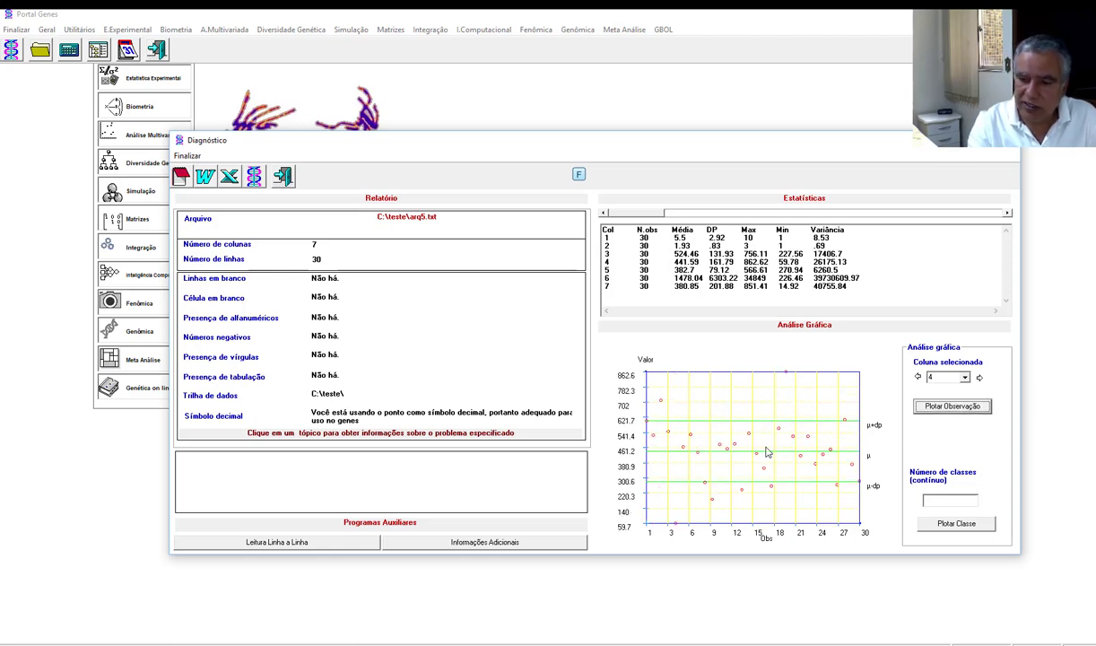
click(978, 377)
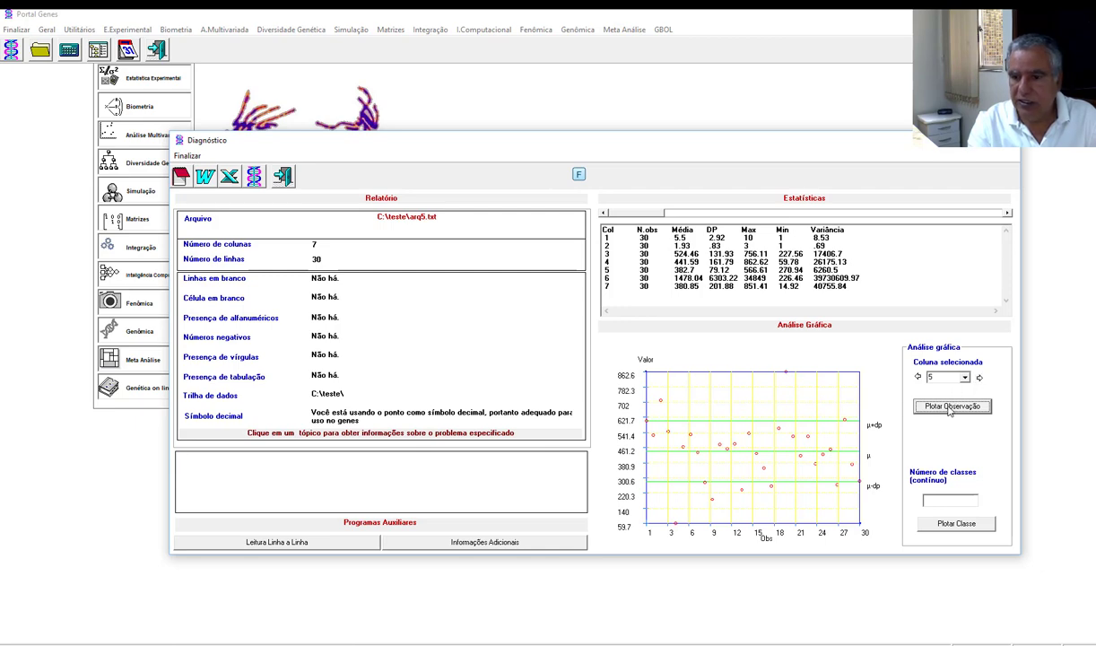
click(949, 409)
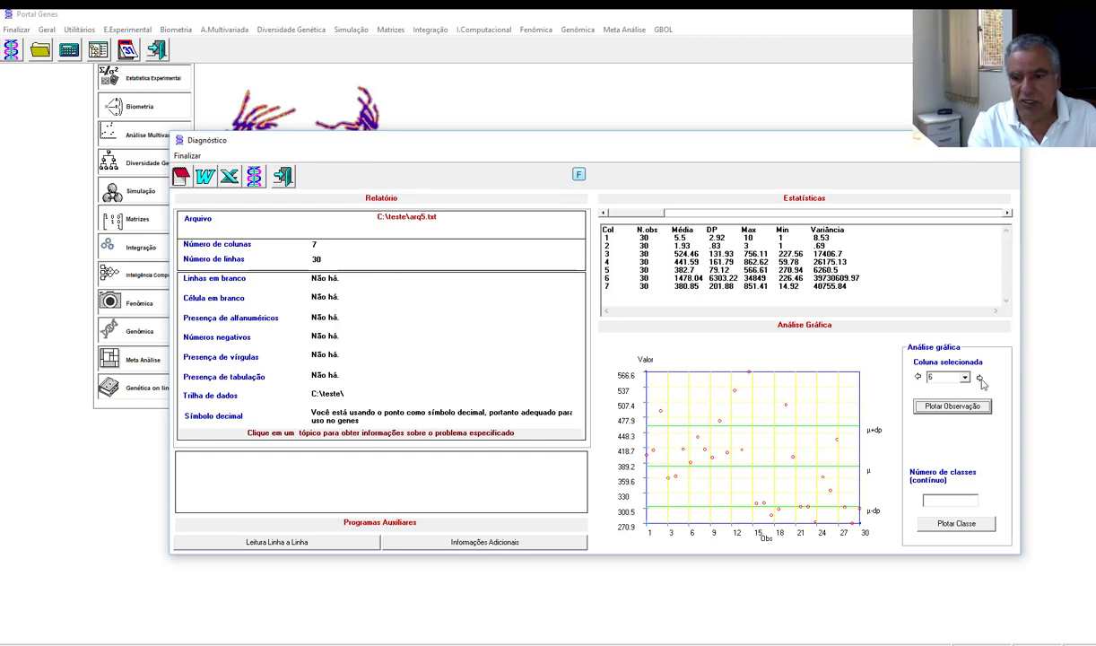
click(933, 406)
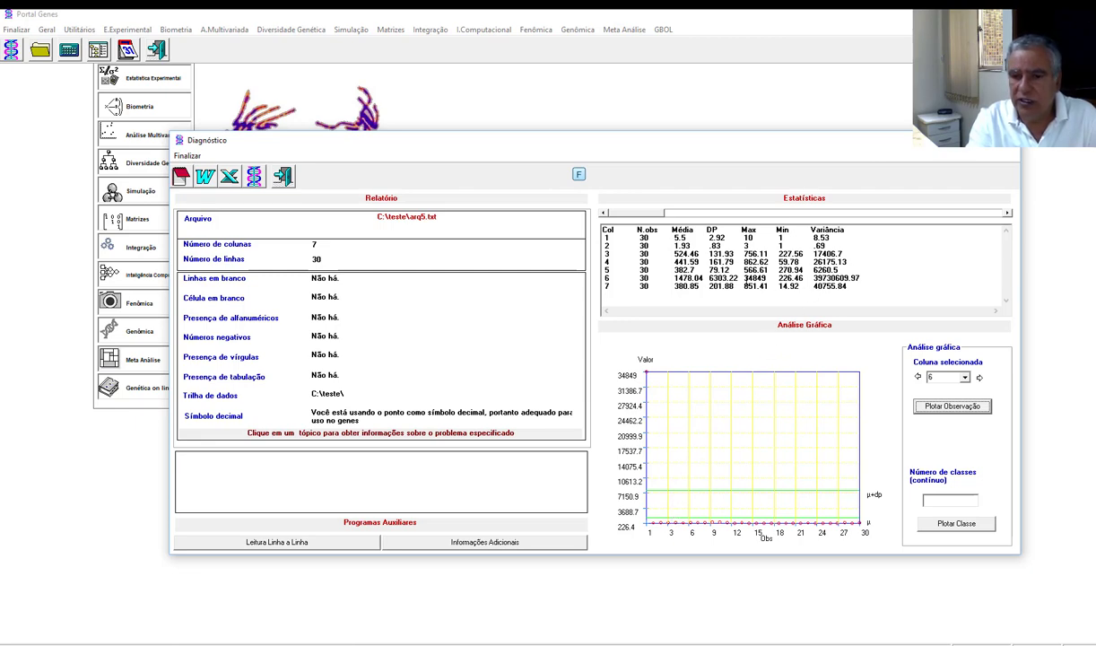
Step: Highlight column 6's maximum, display that column's detailed statistics, and plot the observations of column 7
triple_click(770, 278)
double_click(769, 278)
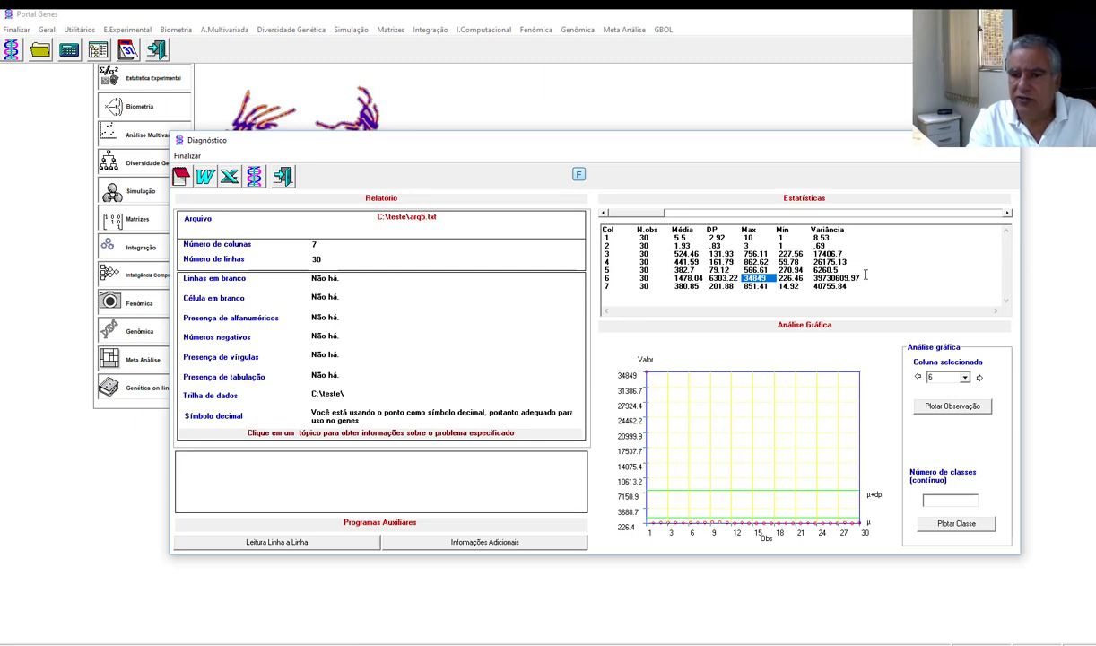
click(839, 213)
click(861, 214)
click(897, 214)
click(908, 214)
click(908, 214)
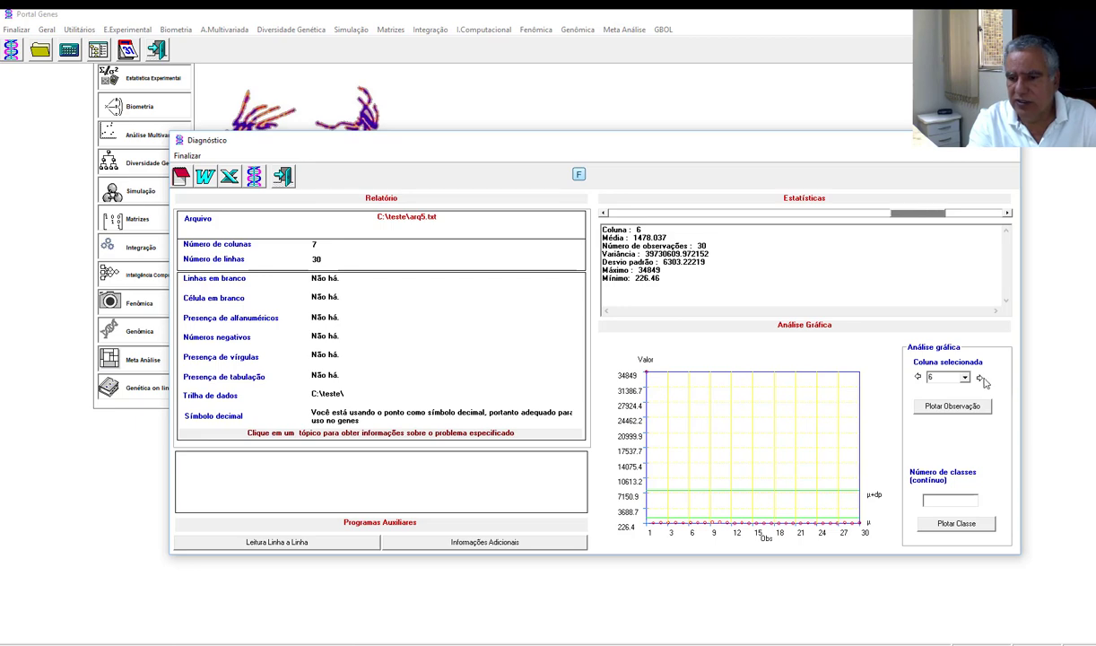
click(955, 407)
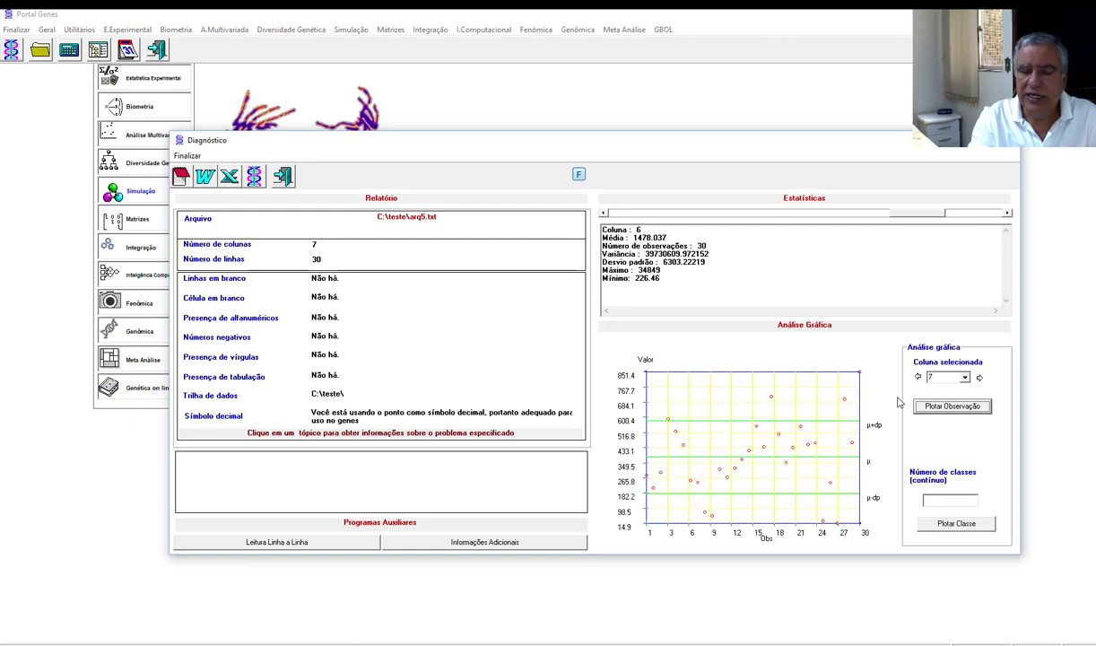
Step: Open the arq5 text from the diagnosis, correct the first row's value to 348.49 and set genotype 2's third-row block number to 3
click(182, 179)
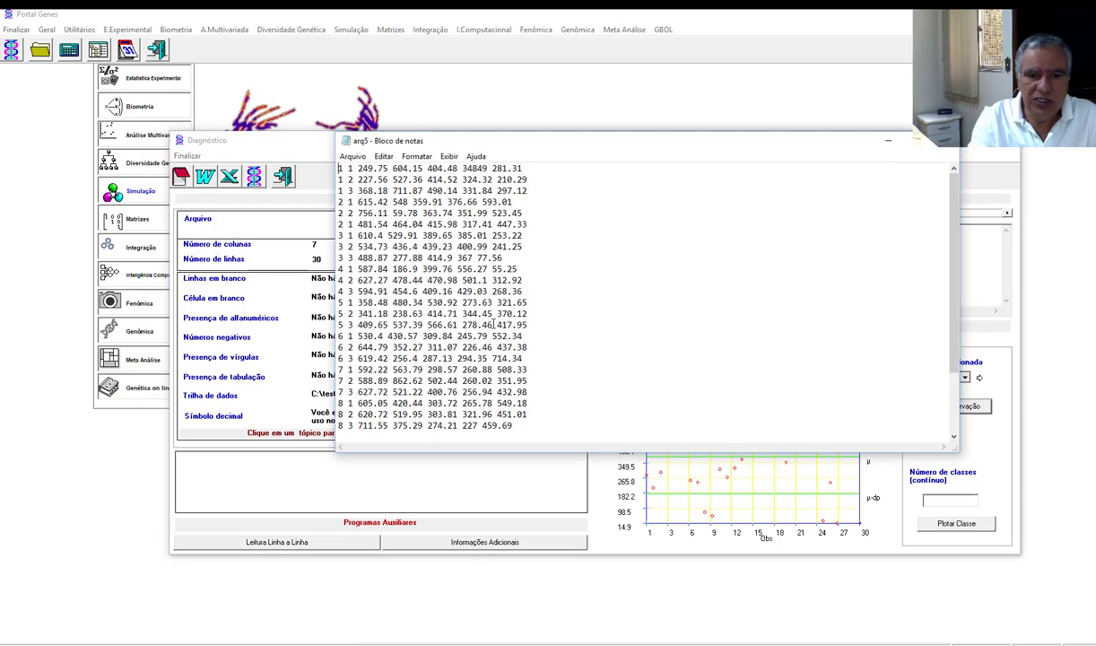
click(479, 169)
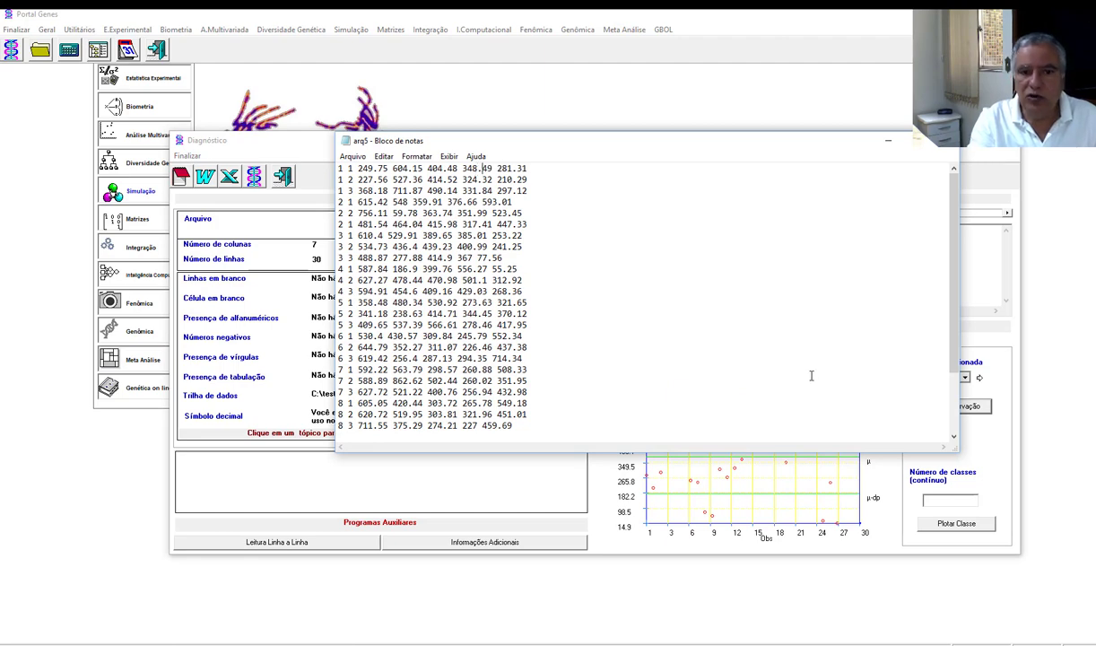
double_click(350, 224)
key(shift+Left)
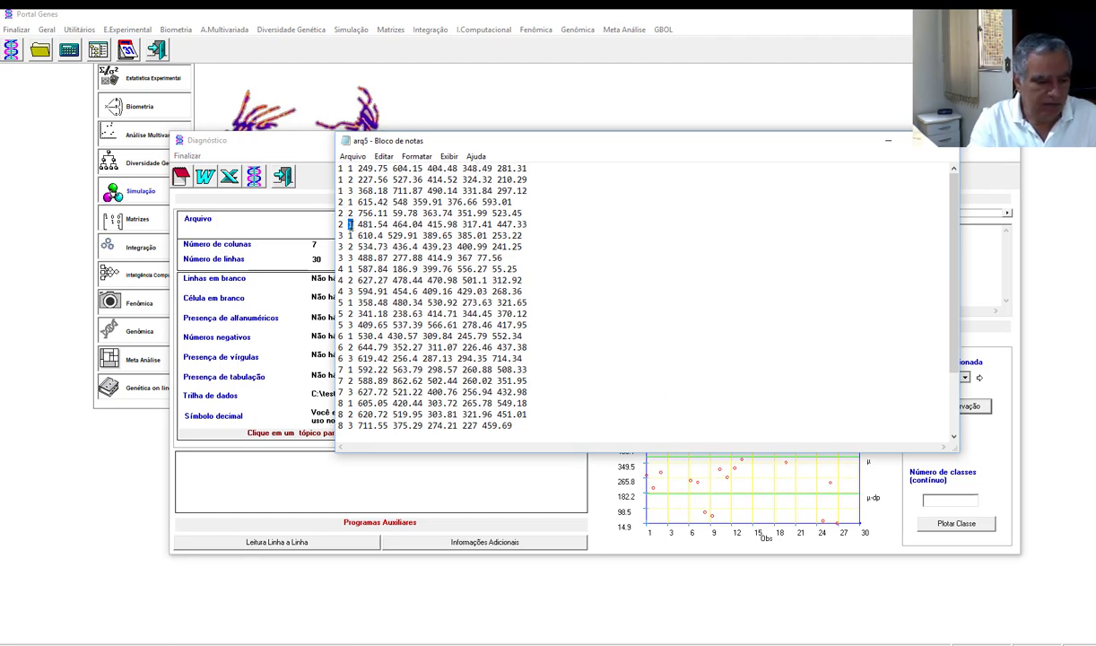
key(Right)
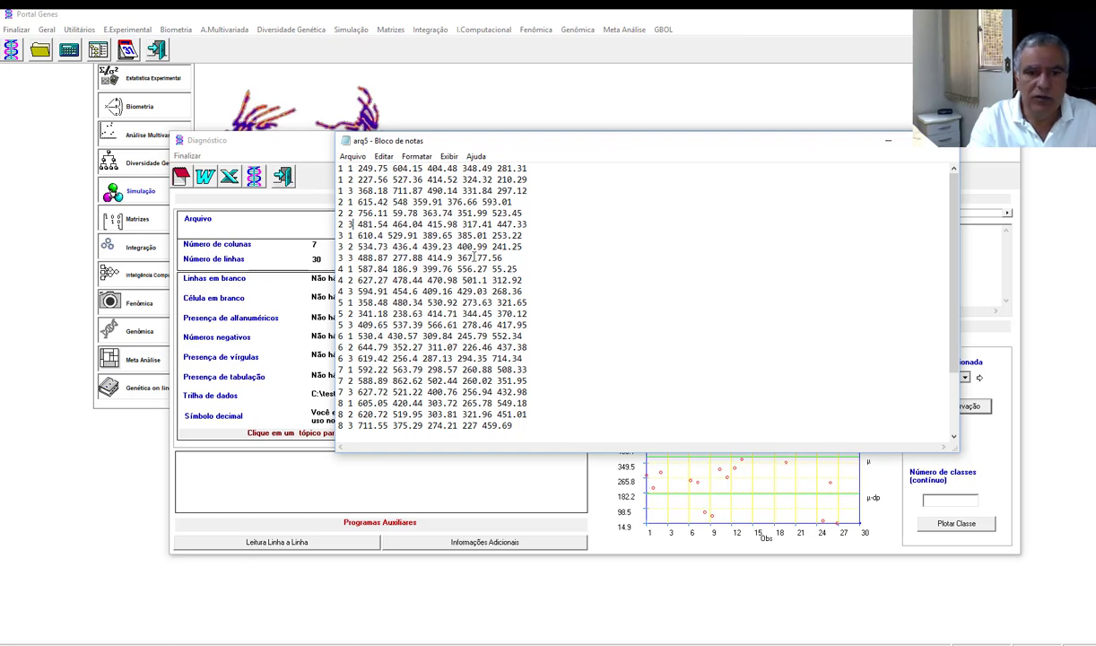
Step: Save the corrected arq5 text and close both the text and the diagnosis window
click(353, 157)
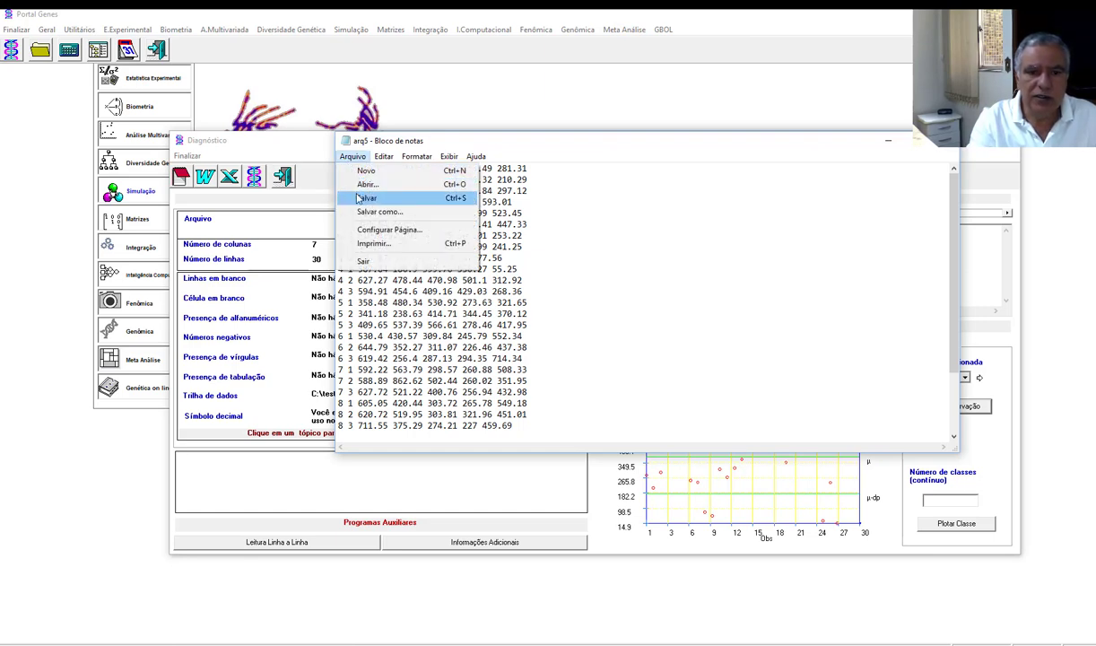
click(363, 197)
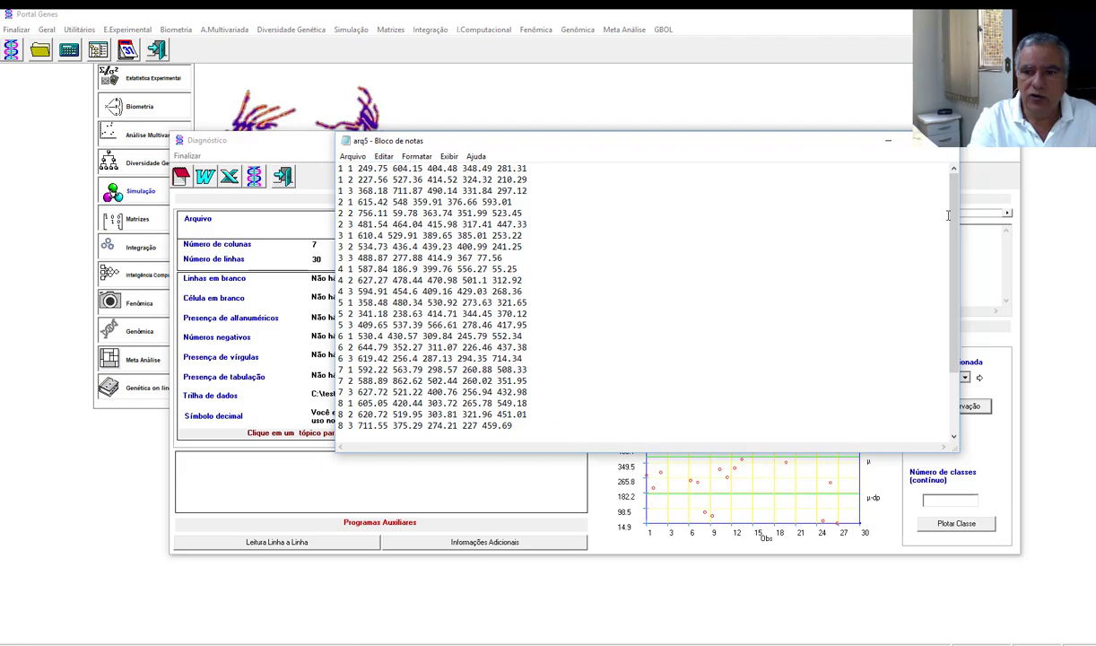
click(940, 140)
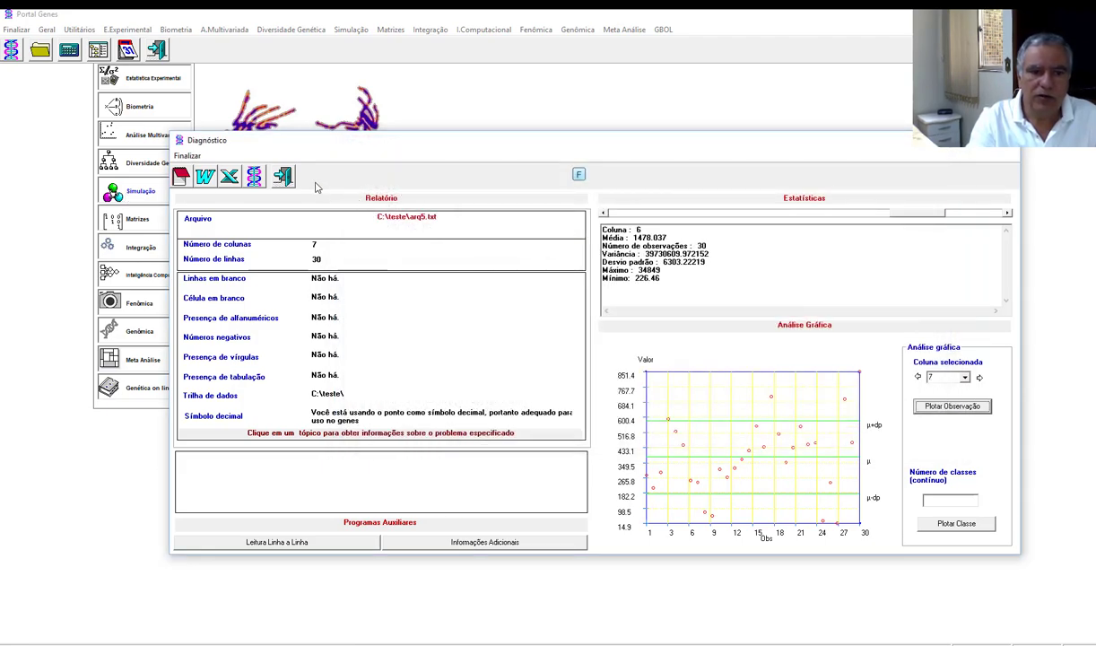
click(282, 176)
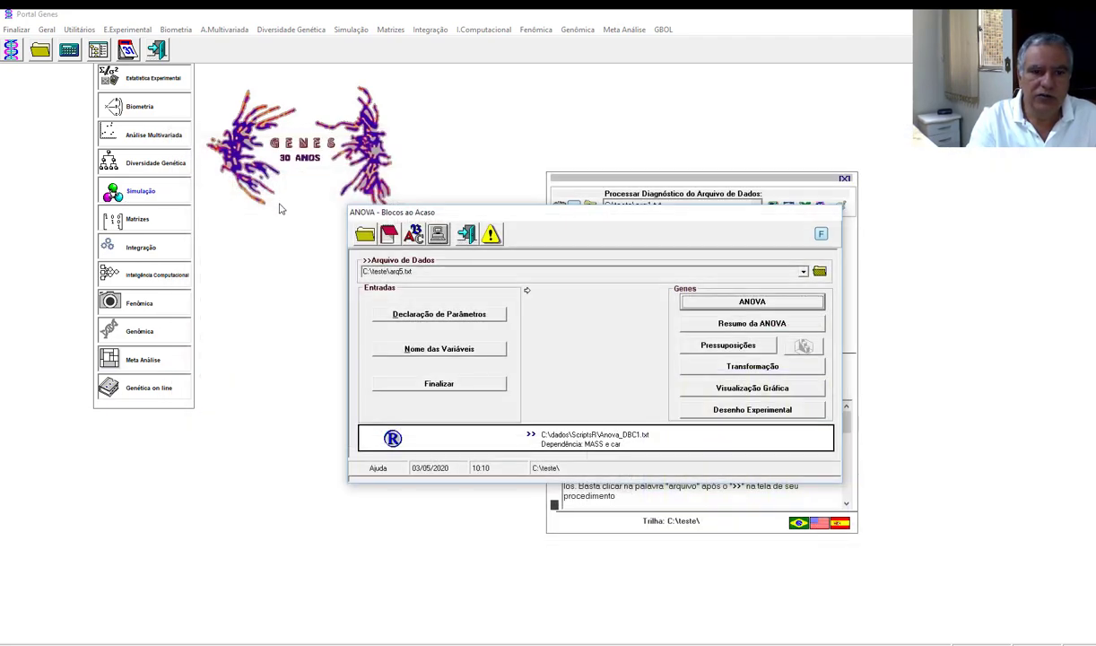
Step: Rerun the diagnosis on the corrected arq5 file and plot the observations of columns 1 and 2
click(395, 261)
click(973, 409)
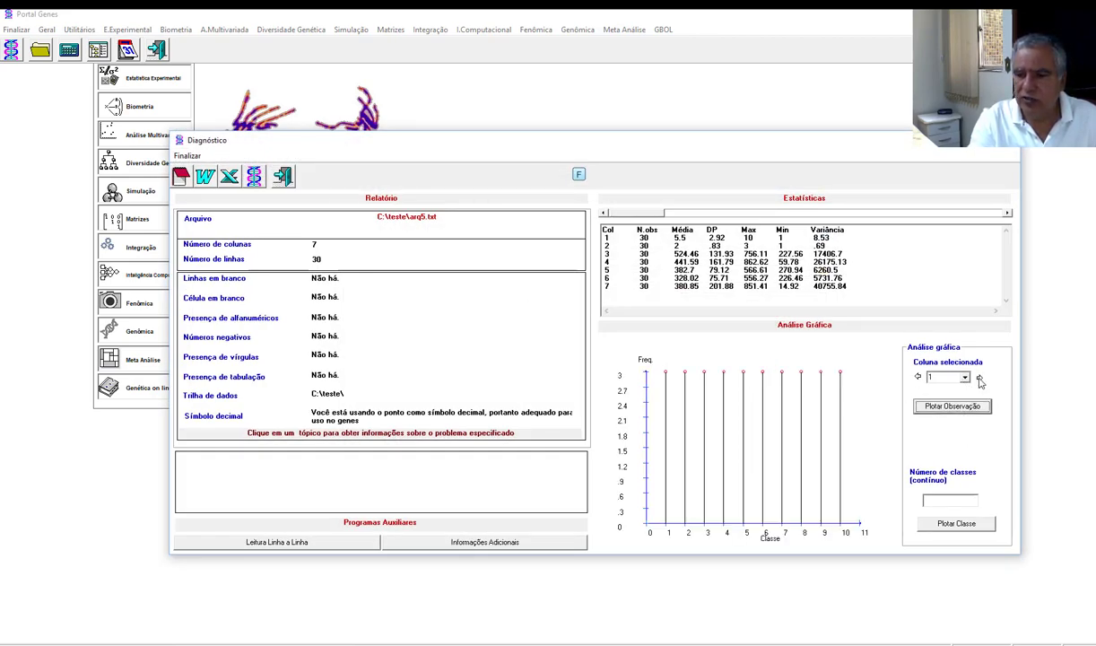
click(967, 406)
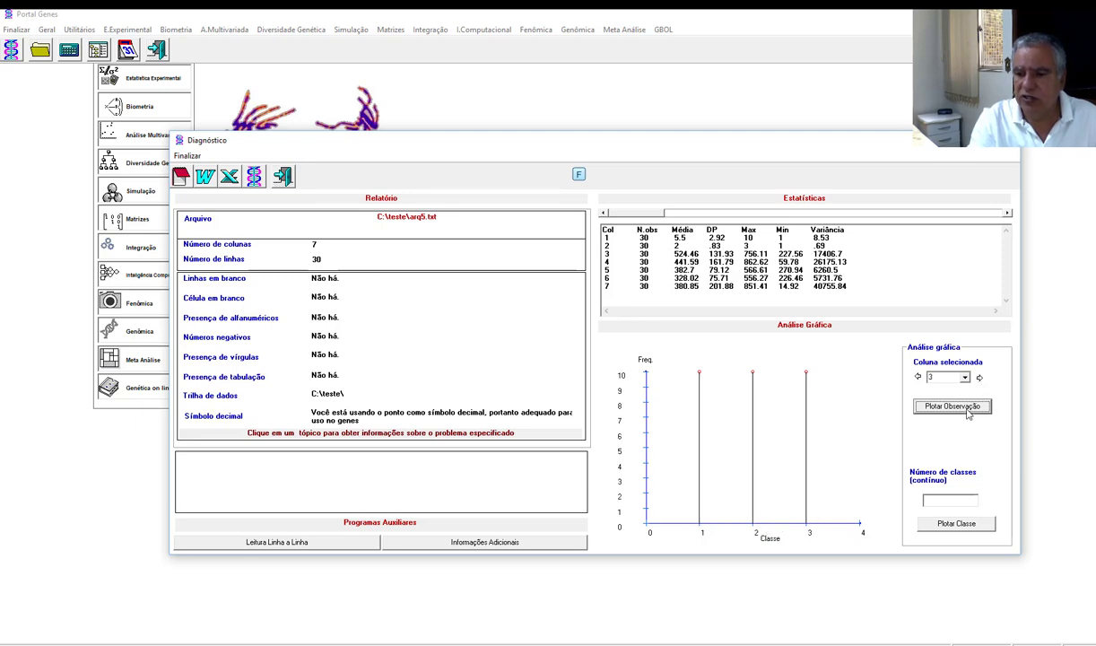
Step: Plot the observations of columns 3 to 7 of the arq5 file and close the diagnosis window
click(968, 411)
click(975, 409)
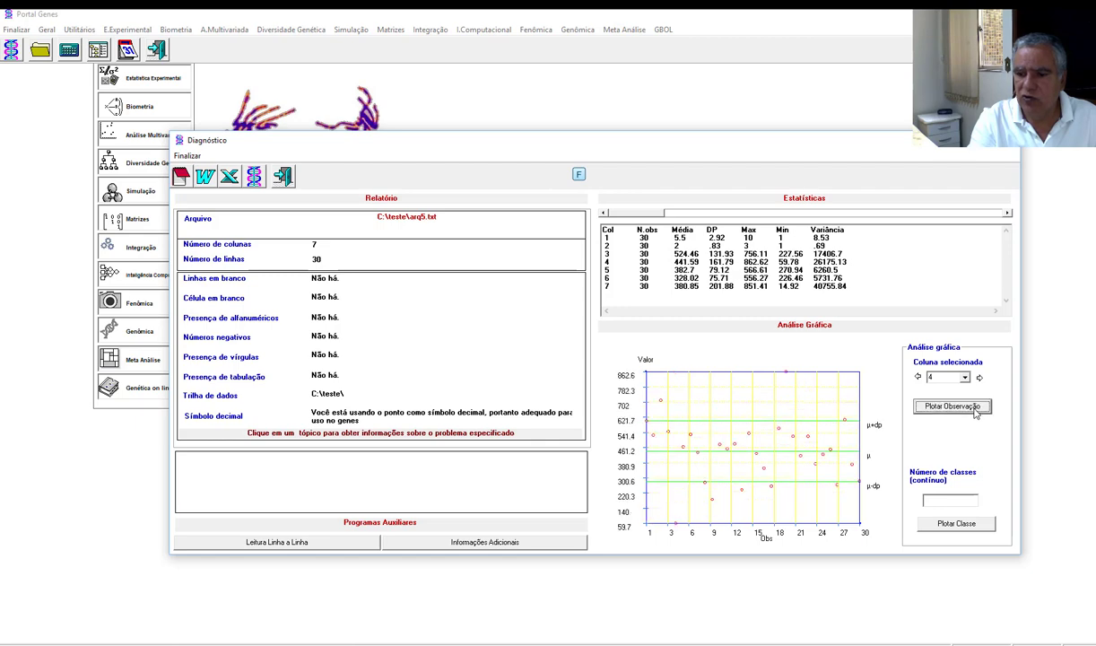
click(977, 406)
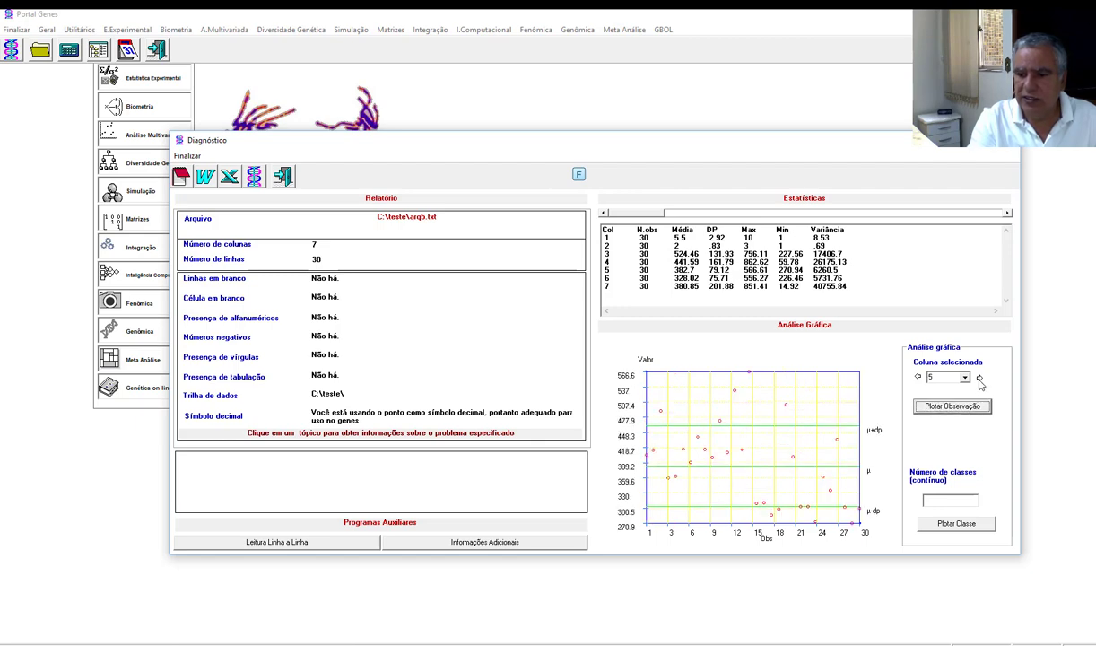
click(978, 403)
click(979, 377)
click(977, 404)
click(980, 378)
click(952, 406)
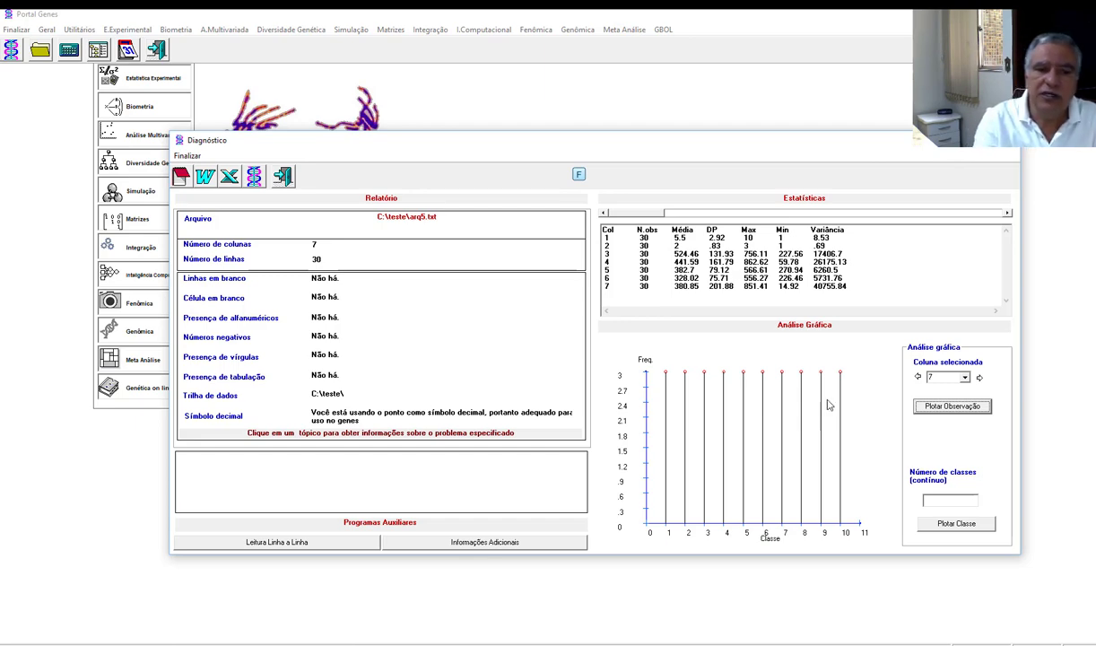
click(283, 177)
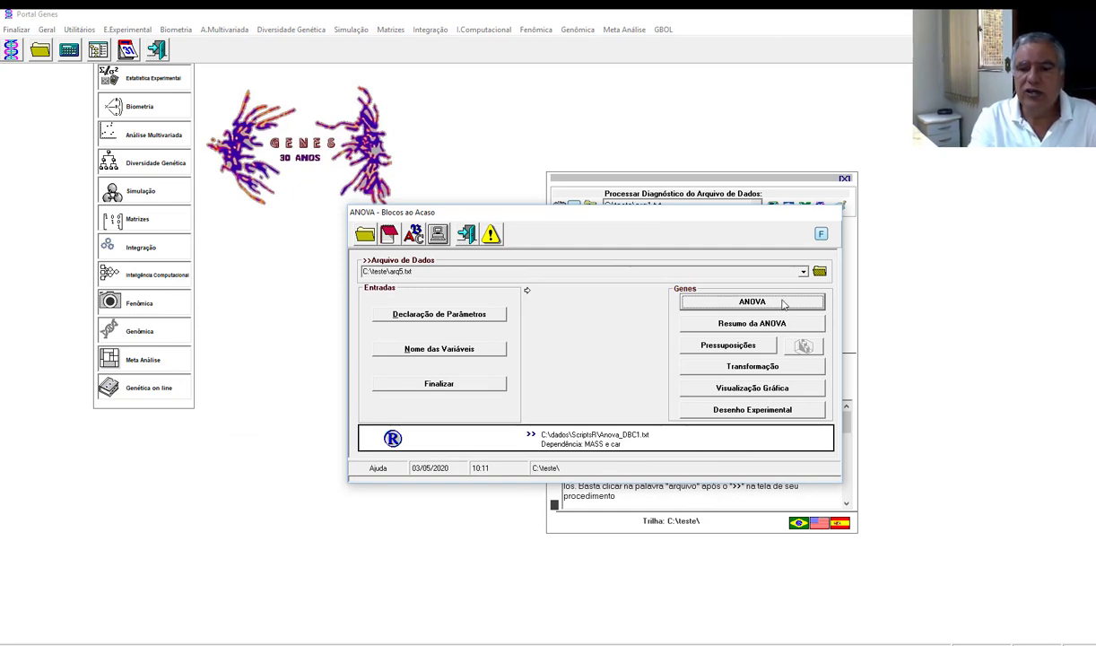
Step: View the graphical visualization of the arq5 data with repetitions marked, show variable x2, and return to the ANOVA window
click(716, 390)
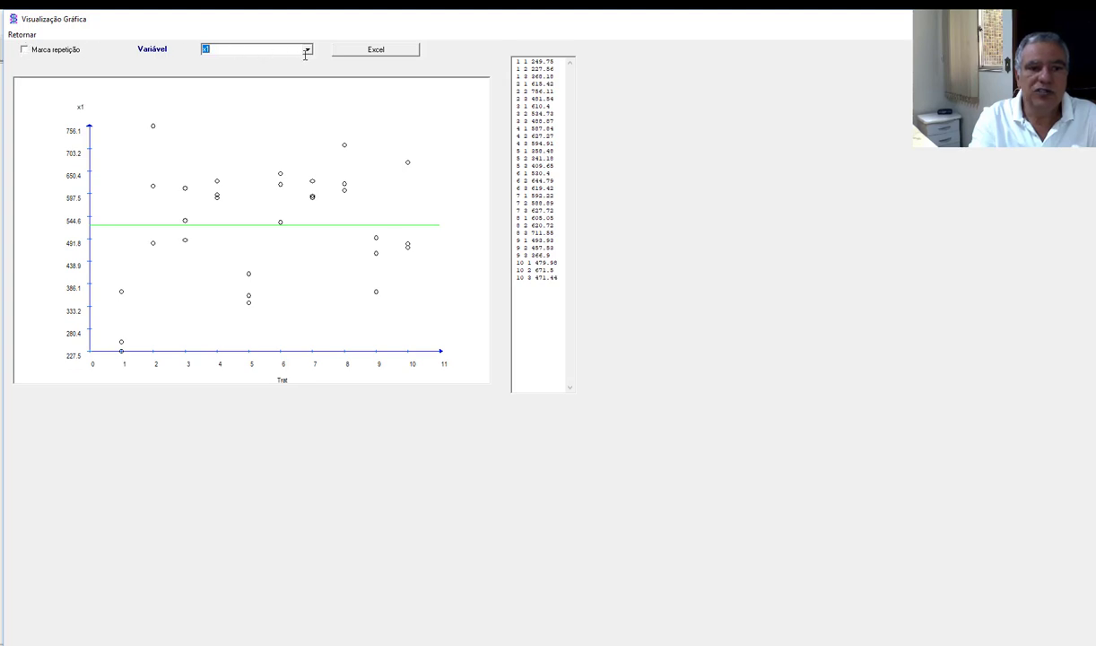
click(25, 51)
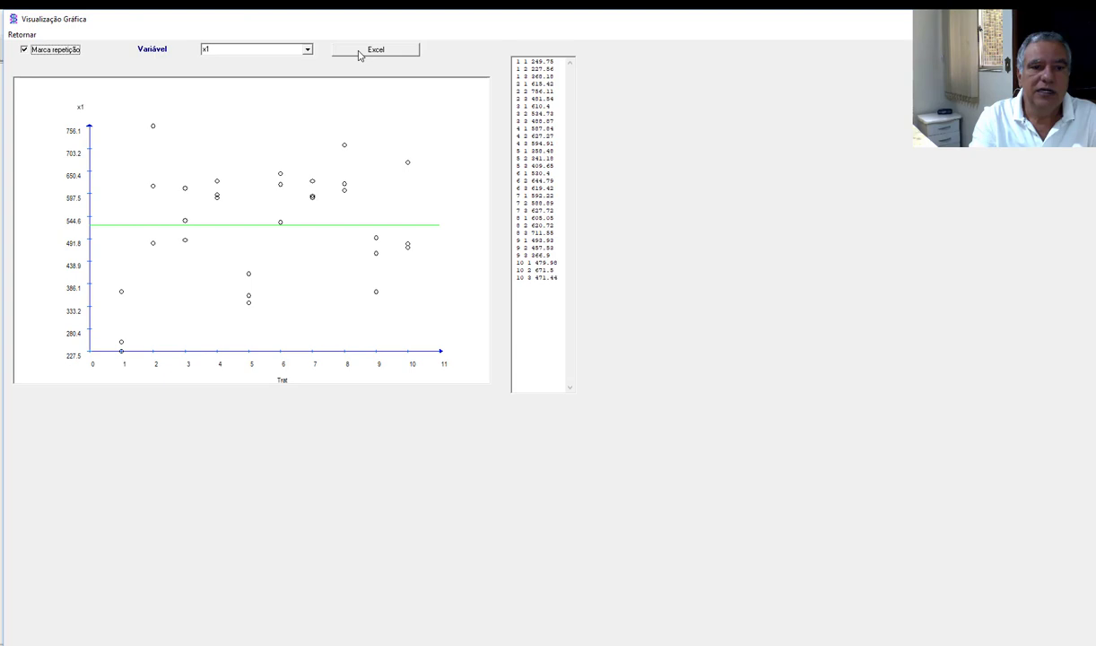
click(307, 49)
click(264, 69)
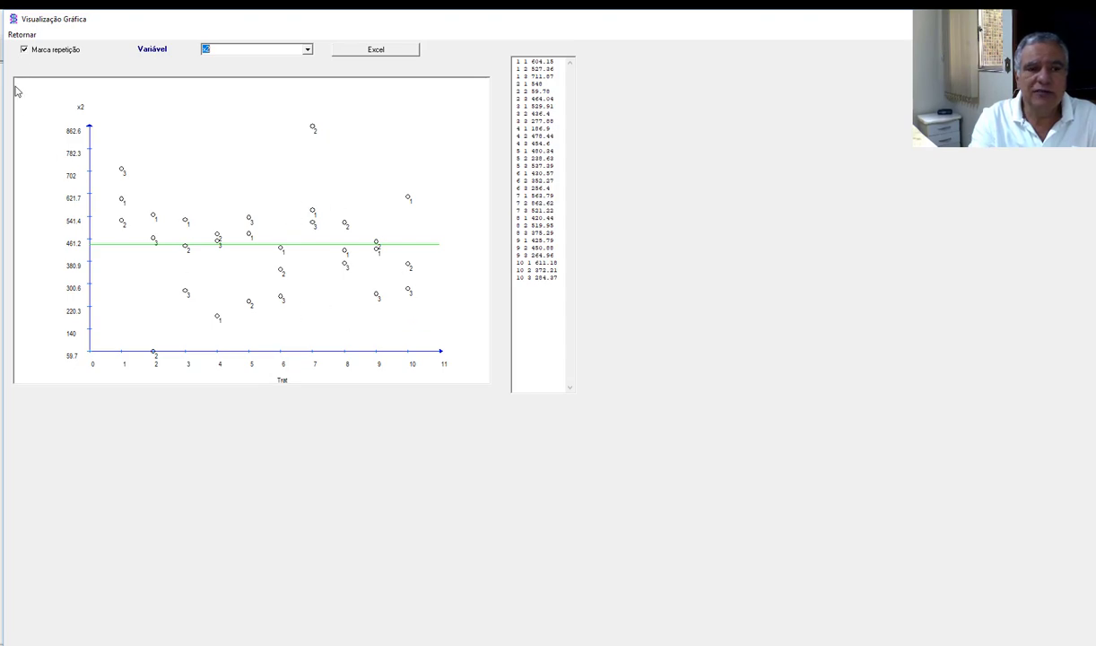
click(21, 34)
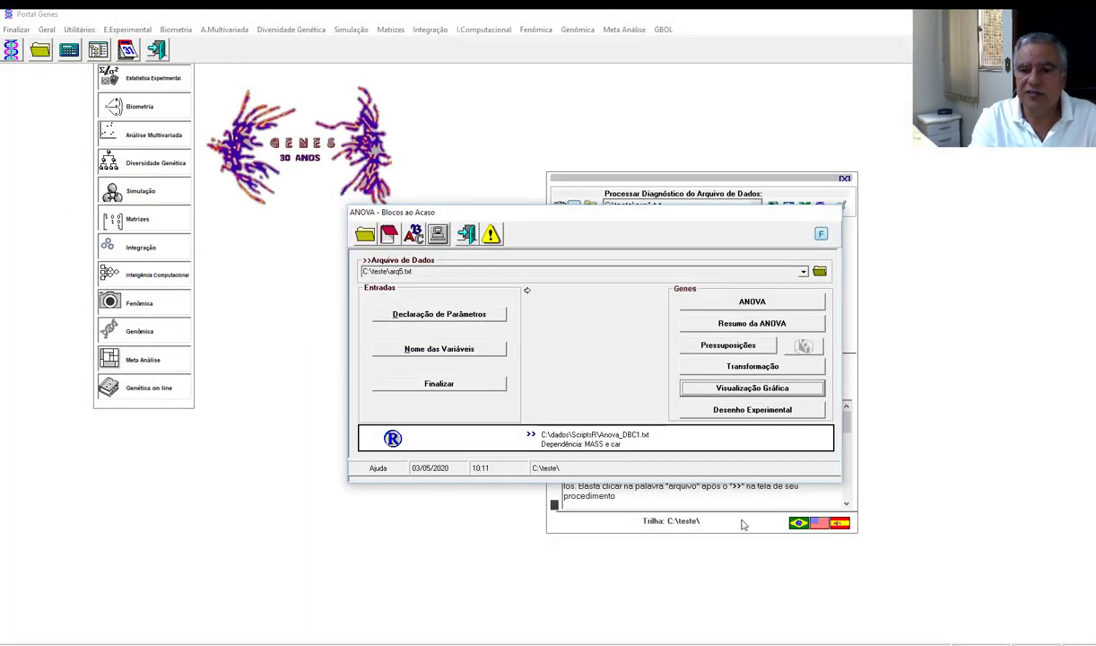
Step: Draw the experimental design of variable 1 with 10 genotypes, 3 blocks and 5 variables, keeping the parameter dialog clear of the drawing
click(747, 415)
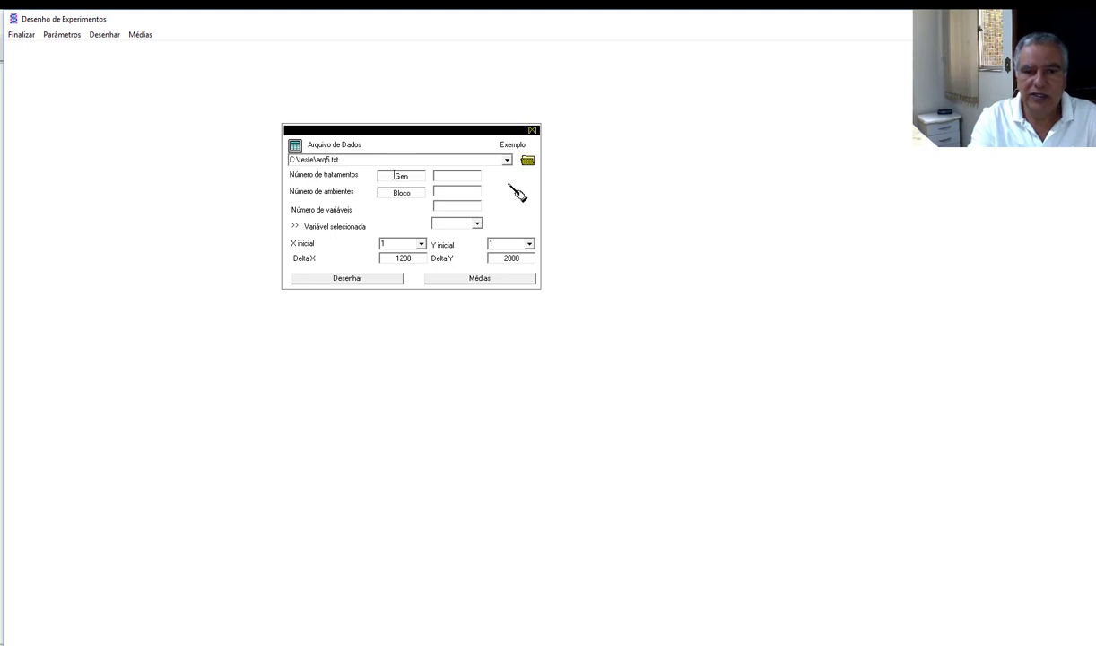
key(Return)
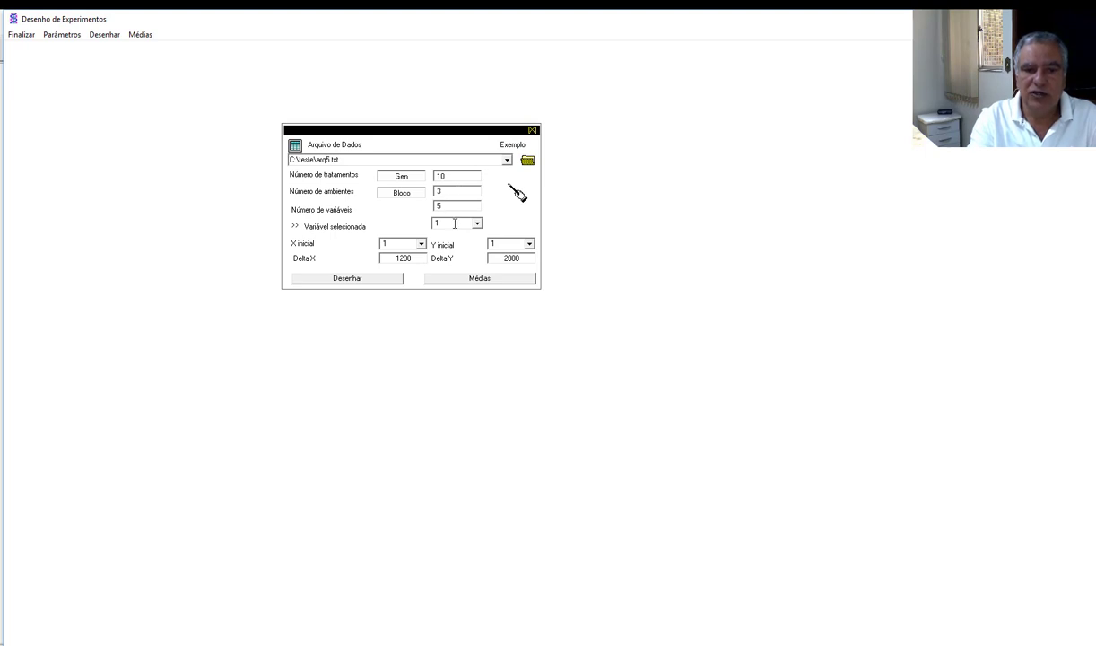
click(363, 281)
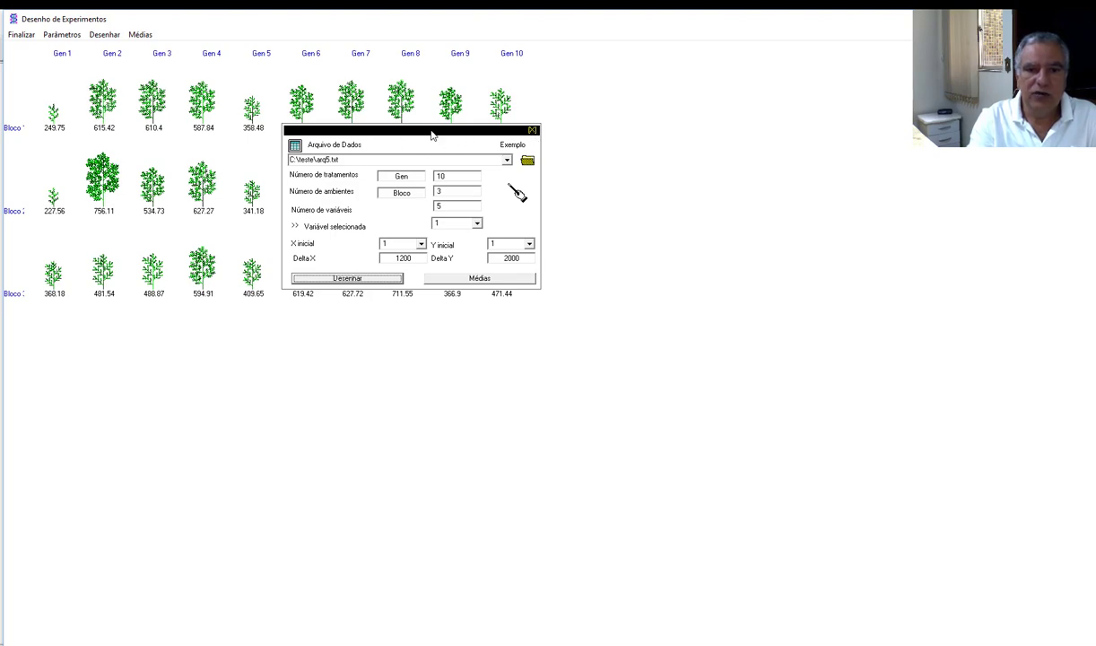
drag(427, 145, 756, 160)
click(709, 296)
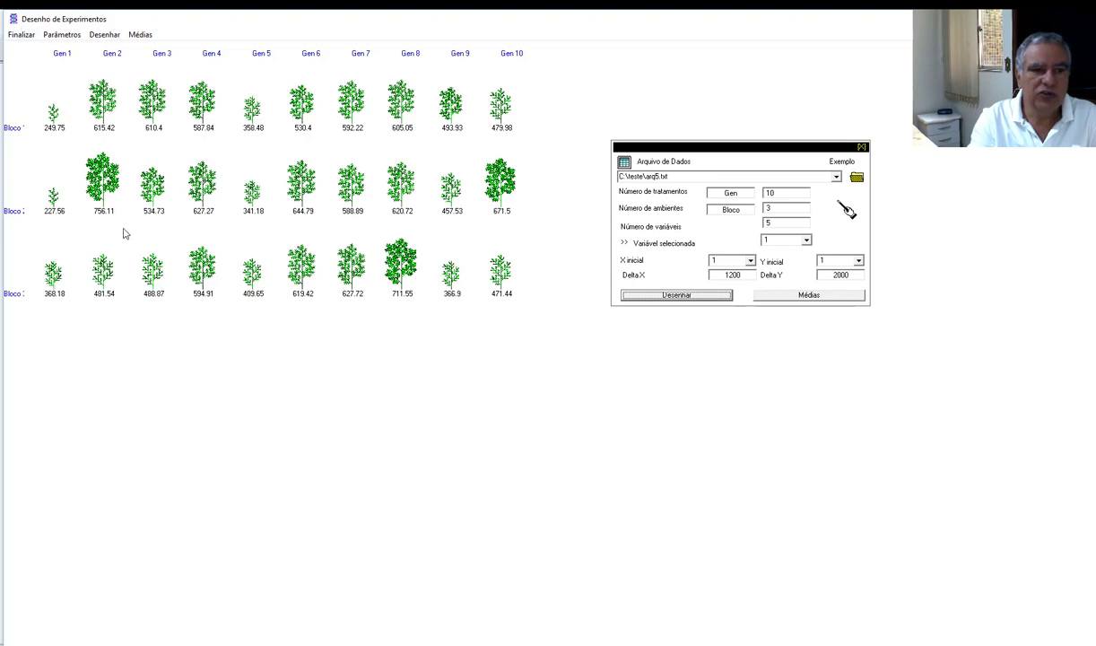
Step: Redraw the experimental design for variable 2
click(807, 239)
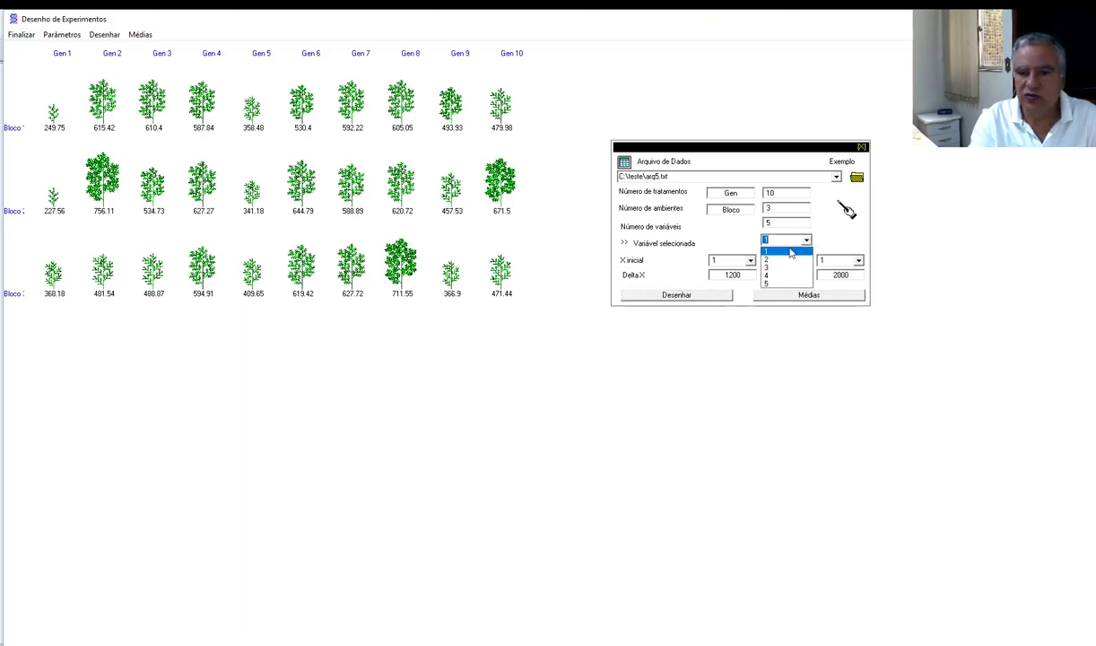
click(767, 256)
click(711, 297)
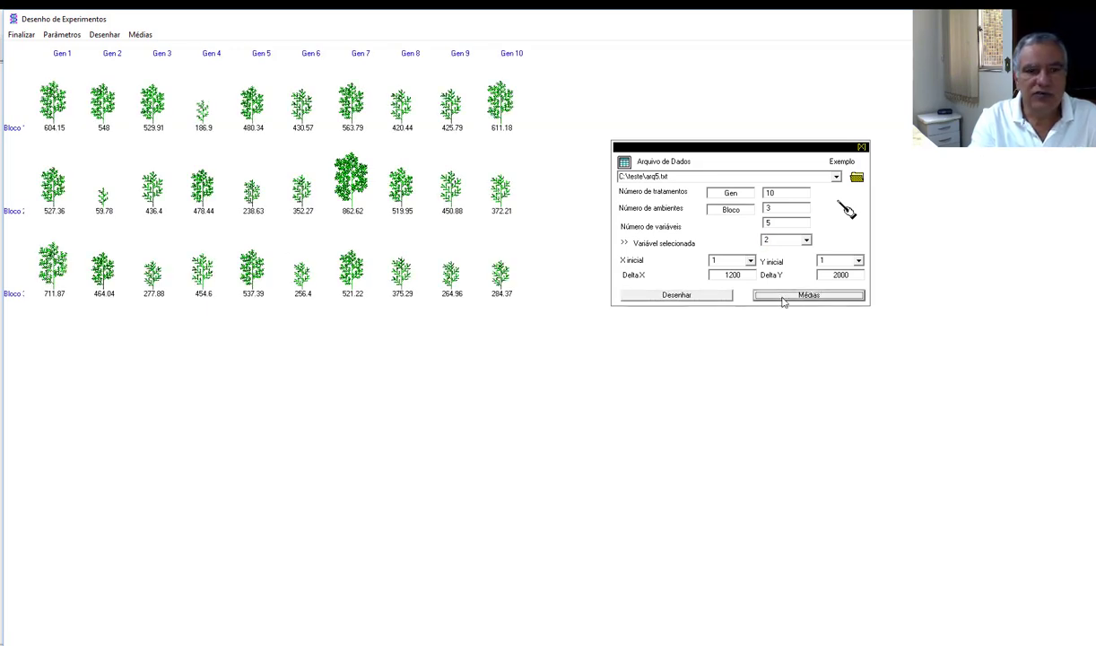
Step: Display the genotype means chart for variable 2, then close it and the experiment drawing window
click(789, 296)
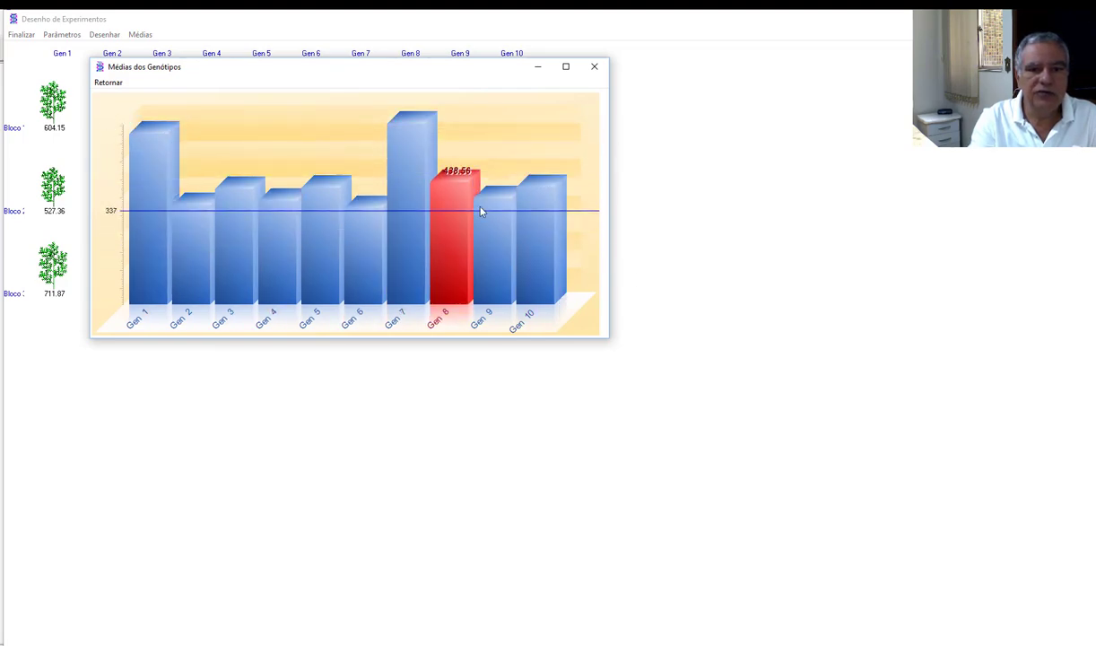
click(105, 83)
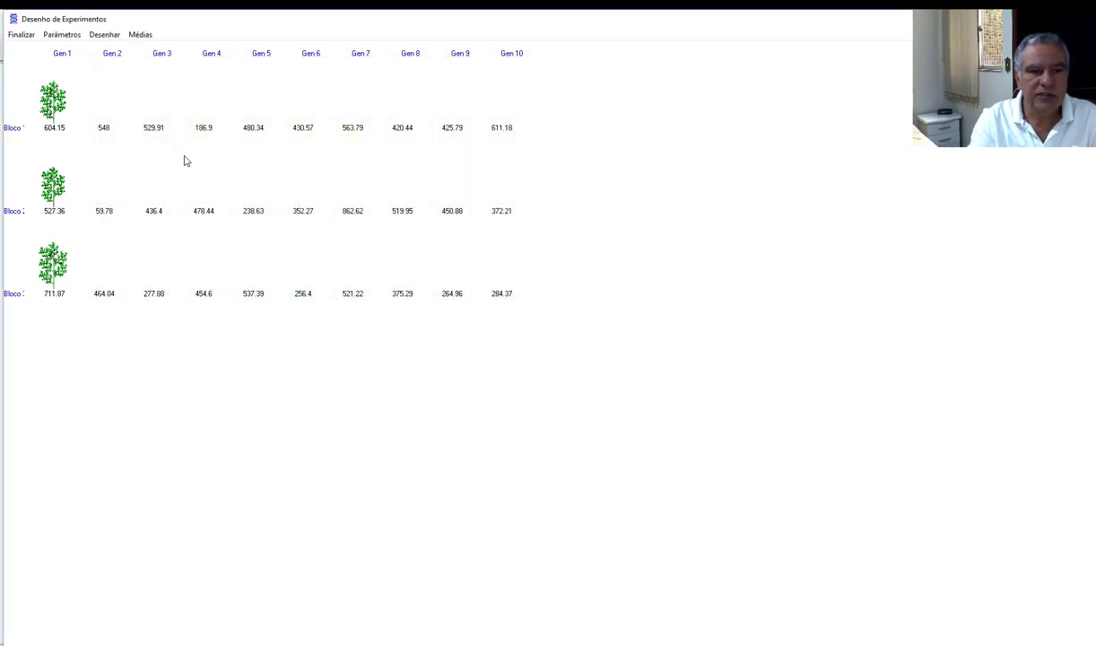
click(21, 35)
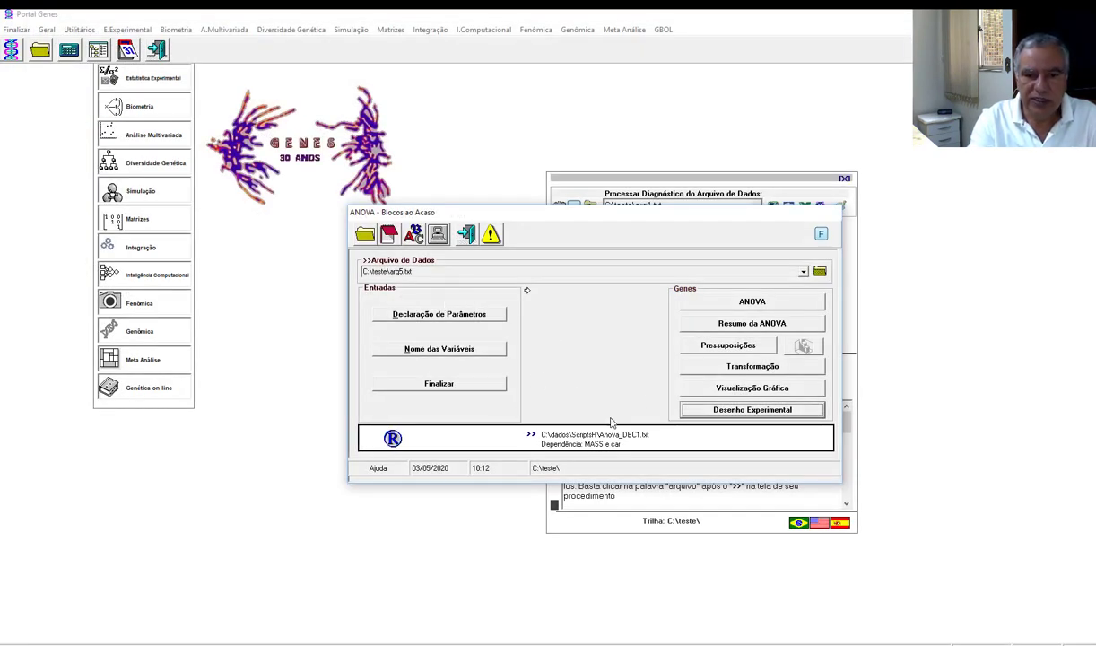